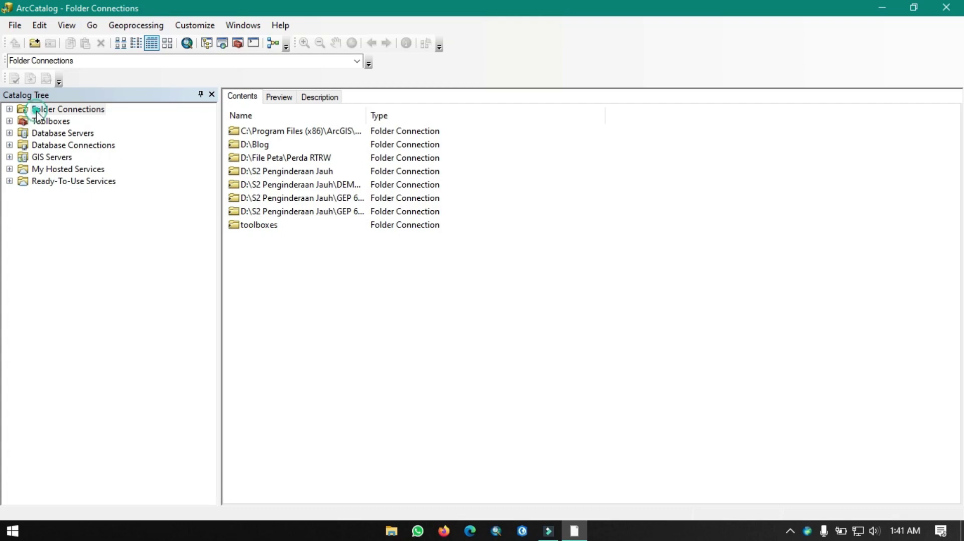
Expand the folder connections down to the Data folder inside D:\Blog and list its contents.
{"action": "left_click", "coordinate": [38, 110]}
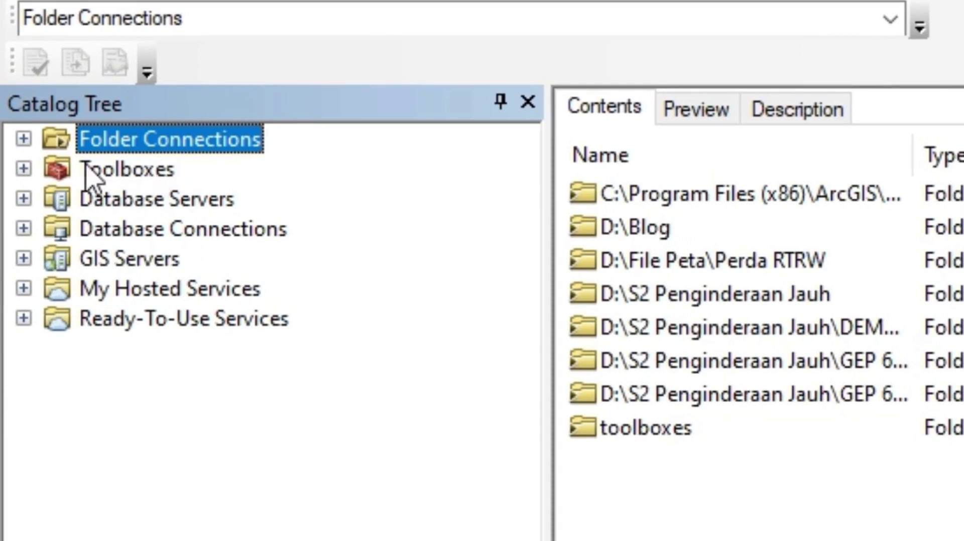
{"action": "left_click", "coordinate": [23, 139]}
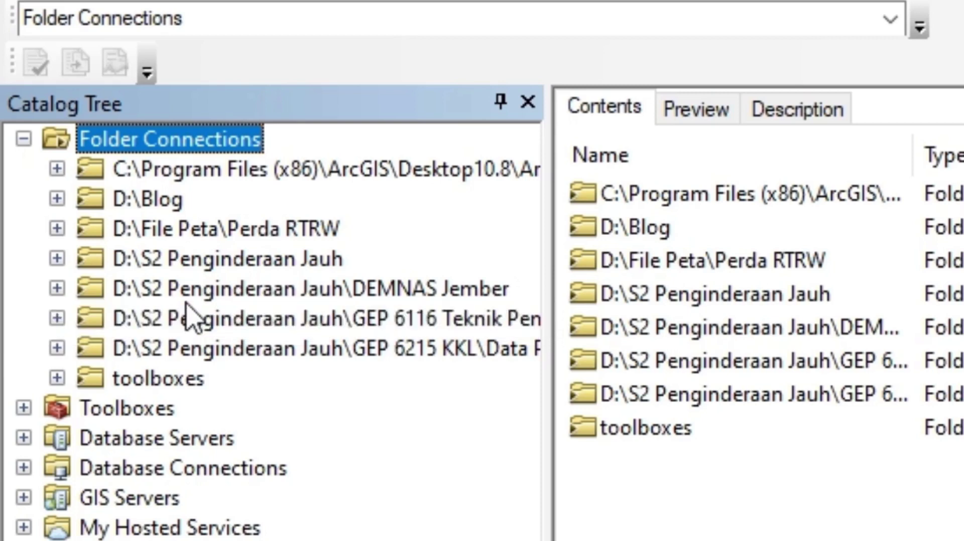
{"action": "right_click", "coordinate": [135, 145]}
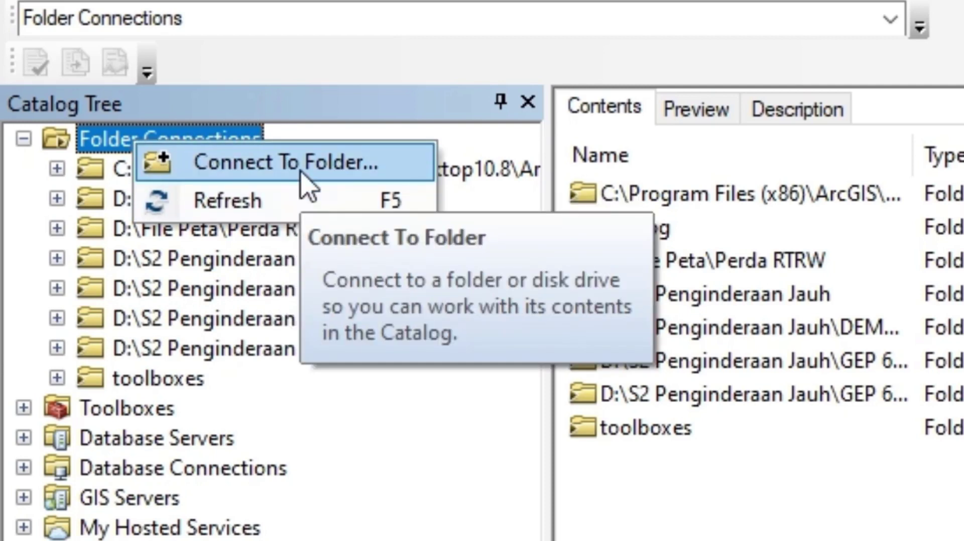
{"action": "left_click", "coordinate": [854, 472]}
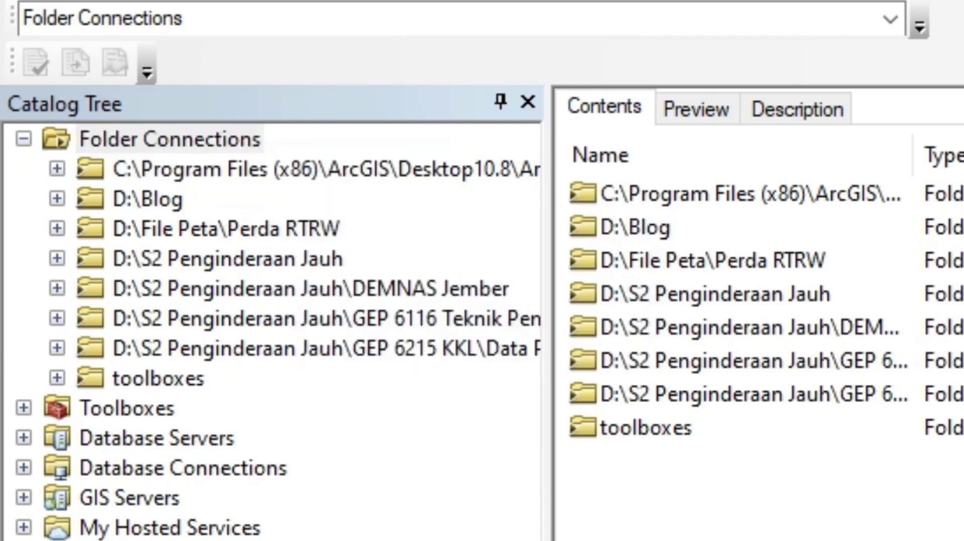
{"action": "left_click", "coordinate": [165, 207]}
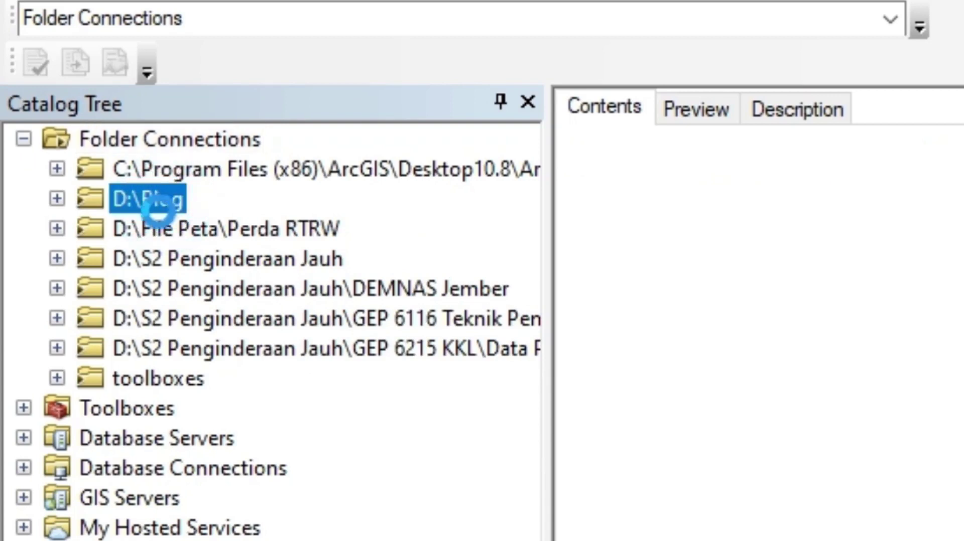
{"action": "left_click", "coordinate": [59, 200]}
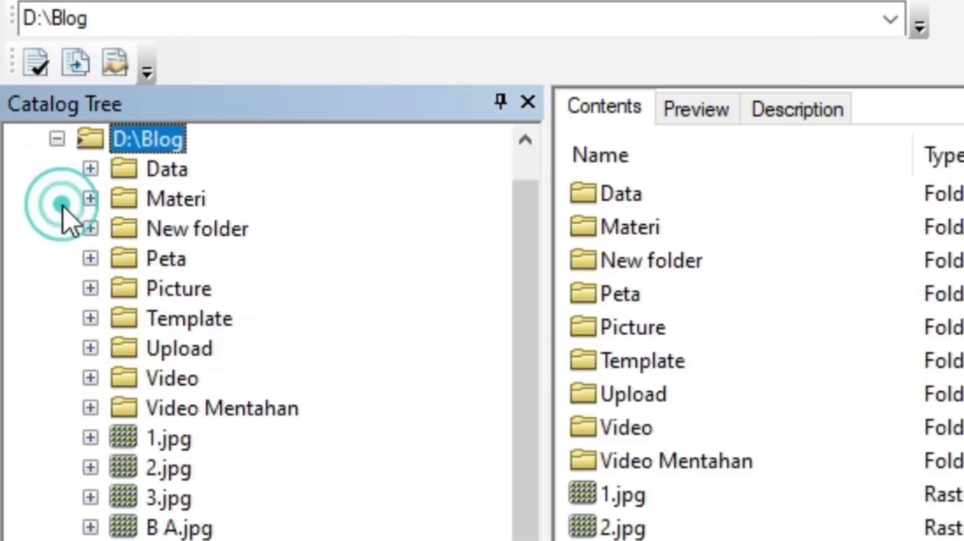
{"action": "left_click", "coordinate": [153, 176]}
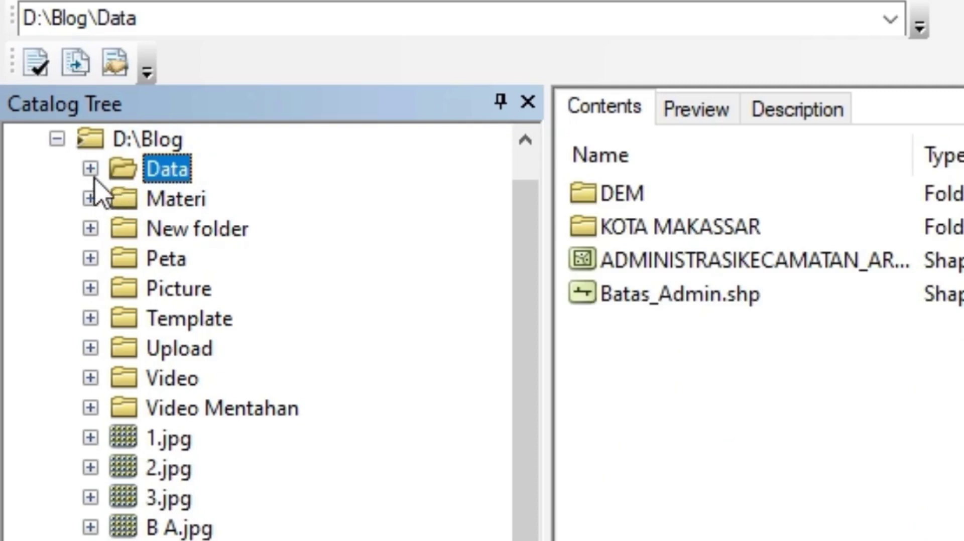
{"action": "left_click", "coordinate": [91, 169]}
{"action": "right_click", "coordinate": [167, 172]}
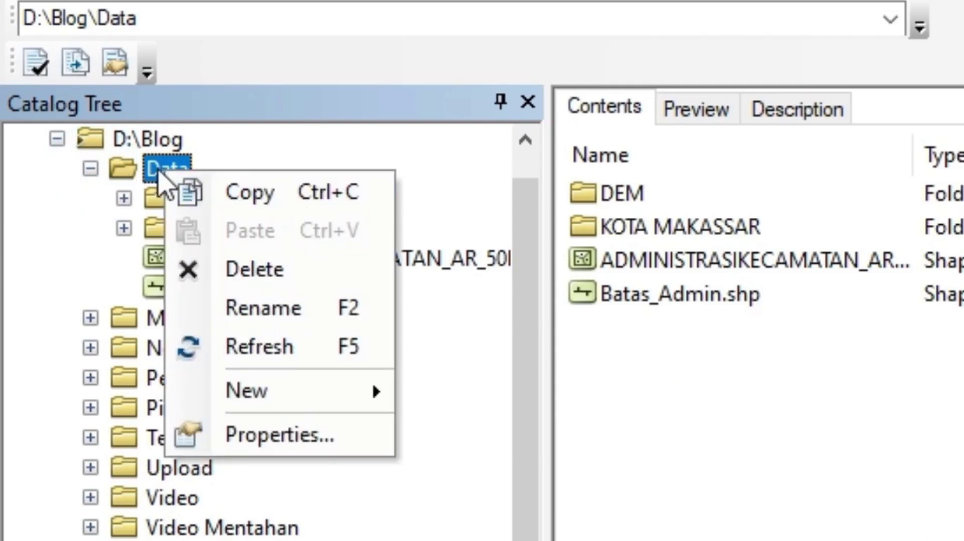
{"action": "left_click", "coordinate": [158, 173]}
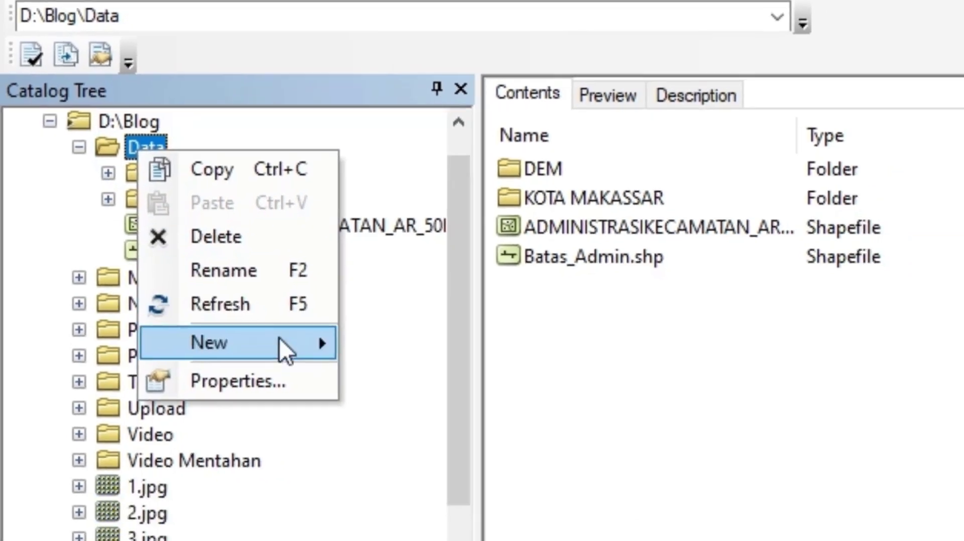
{"action": "mouse_move", "coordinate": [318, 393]}
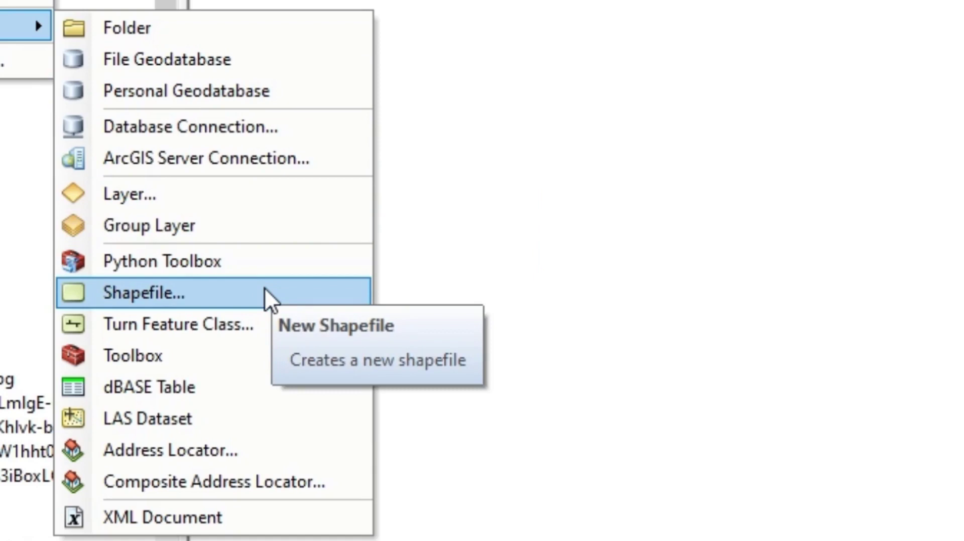
{"action": "left_click", "coordinate": [473, 56]}
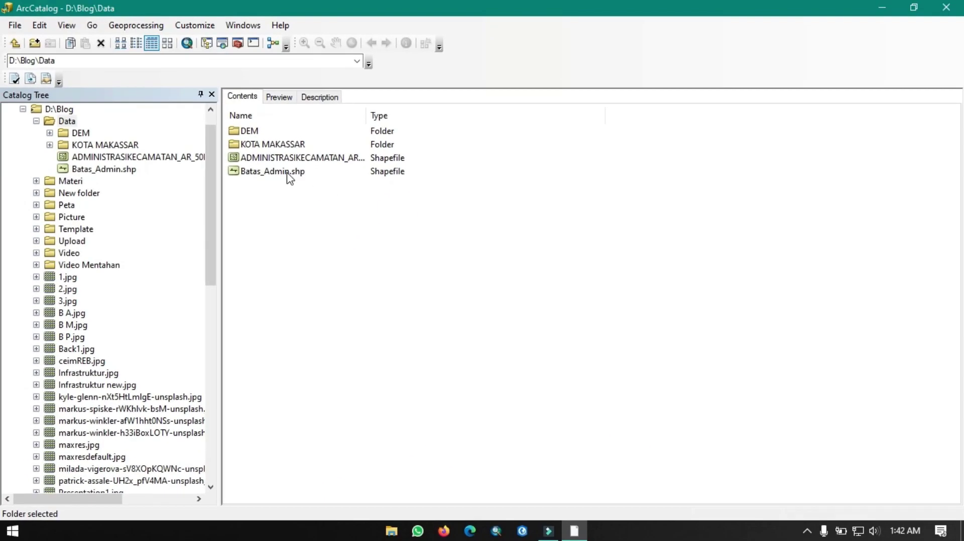
Examine the shapefiles in the Data folder and those stored in its KOTA MAKASSAR subfolder.
{"action": "left_click", "coordinate": [288, 174]}
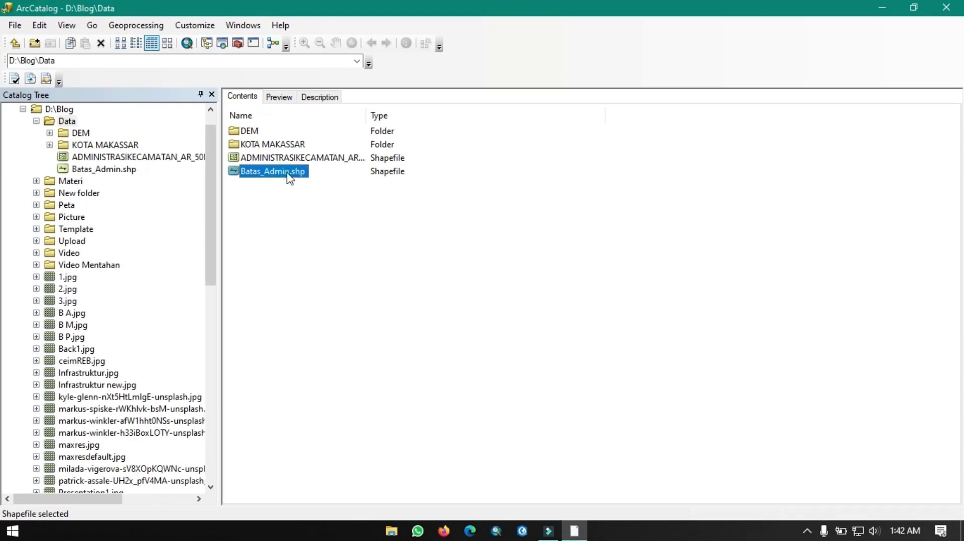
{"action": "left_click_drag", "start_coordinate": [287, 159], "coordinate": [65, 160]}
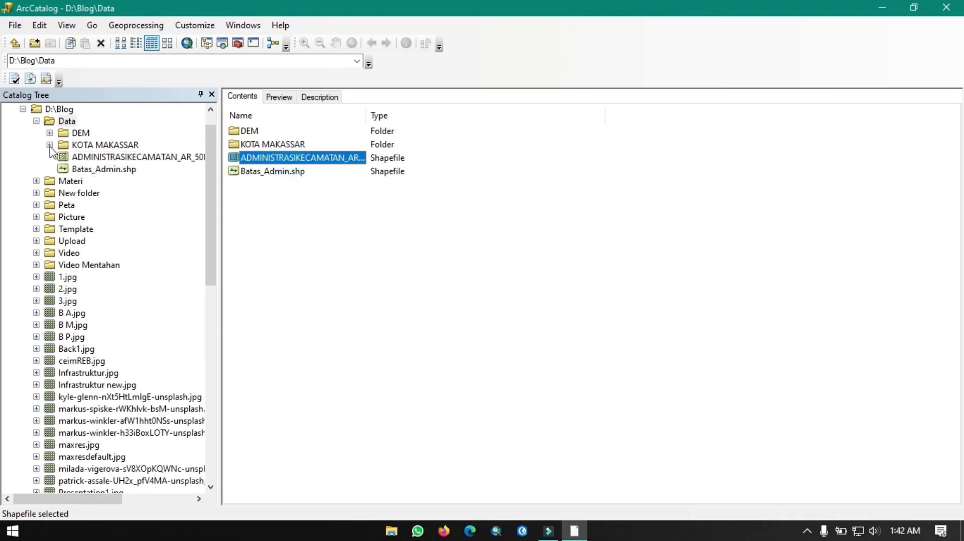
{"action": "left_click", "coordinate": [73, 145]}
{"action": "left_click", "coordinate": [50, 145]}
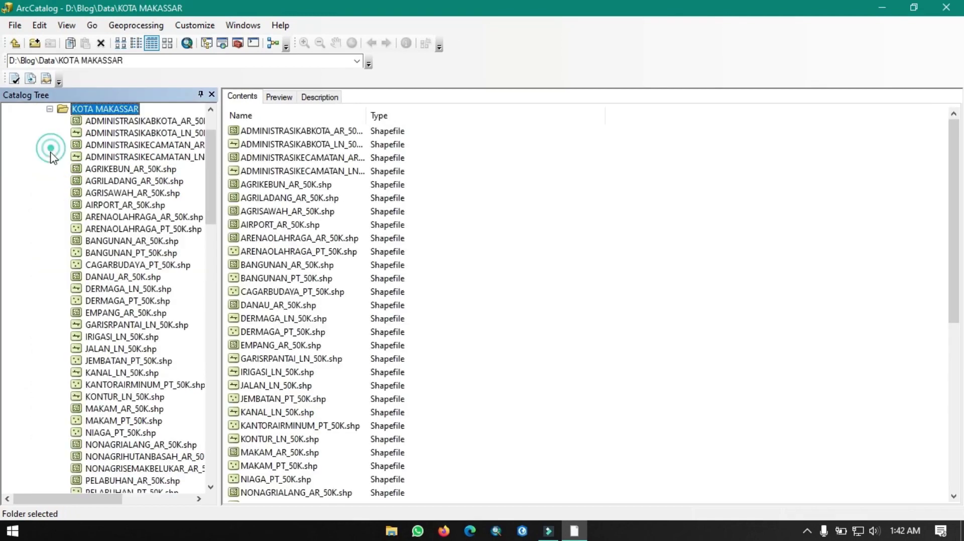
{"action": "scroll", "coordinate": [132, 251], "scroll_direction": "down", "scroll_amount": 7}
{"action": "scroll", "coordinate": [131, 251], "scroll_direction": "up", "scroll_amount": 9}
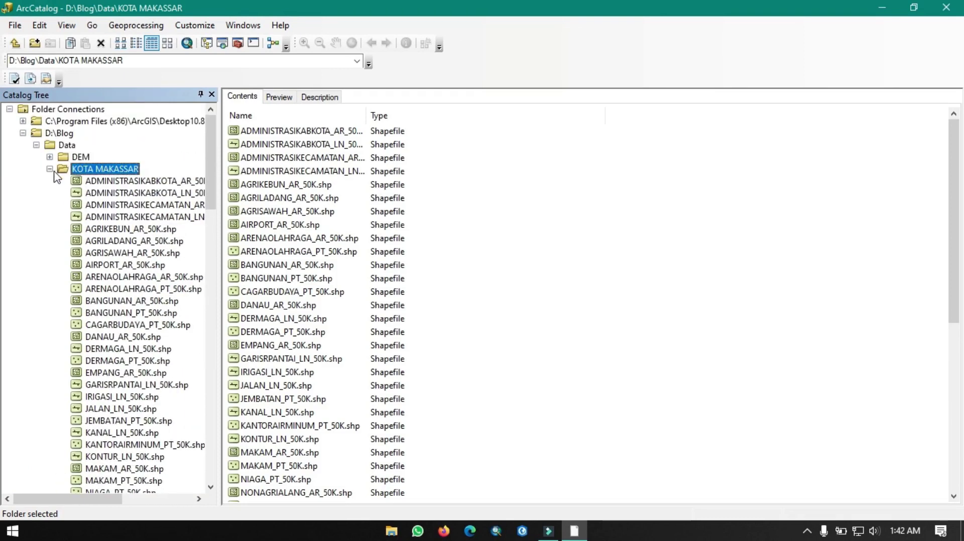
{"action": "left_click", "coordinate": [50, 169]}
Create a new file geodatabase in the D:\Blog\Data folder.
{"action": "left_click", "coordinate": [65, 146]}
{"action": "right_click", "coordinate": [66, 146]}
{"action": "mouse_move", "coordinate": [135, 230]}
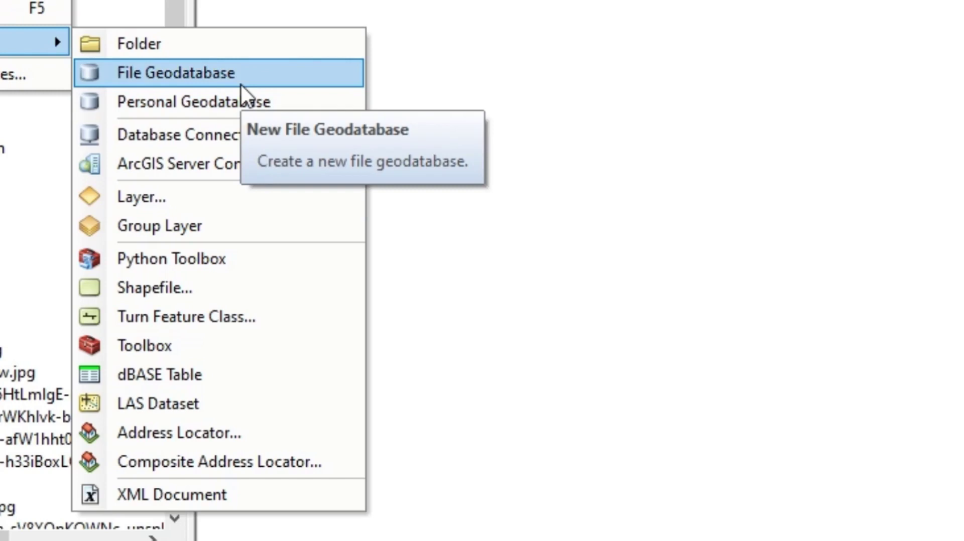
{"action": "left_click", "coordinate": [273, 74]}
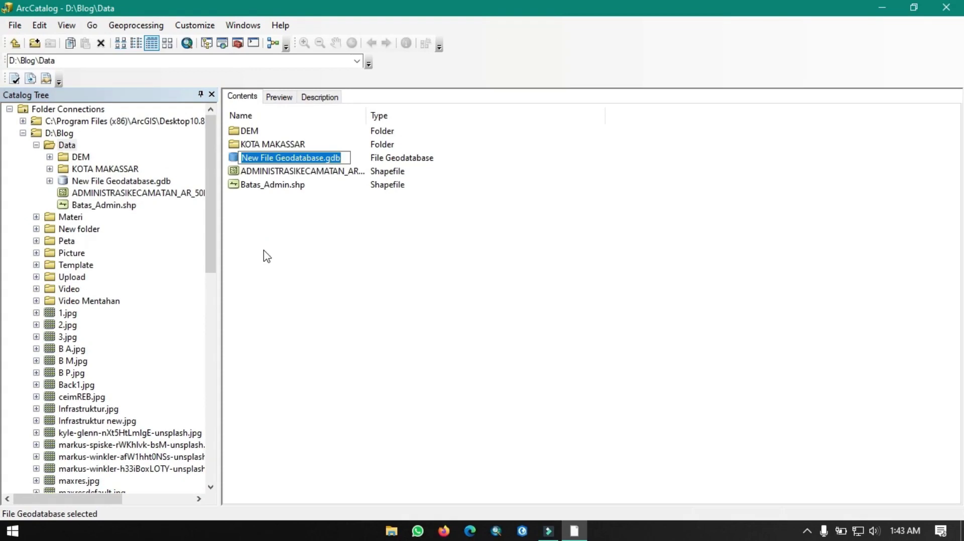
Rename the new file geodatabase in the Data folder as KOTA MAKASSAR.gdb, keeping its extension.
{"action": "left_click", "coordinate": [116, 181]}
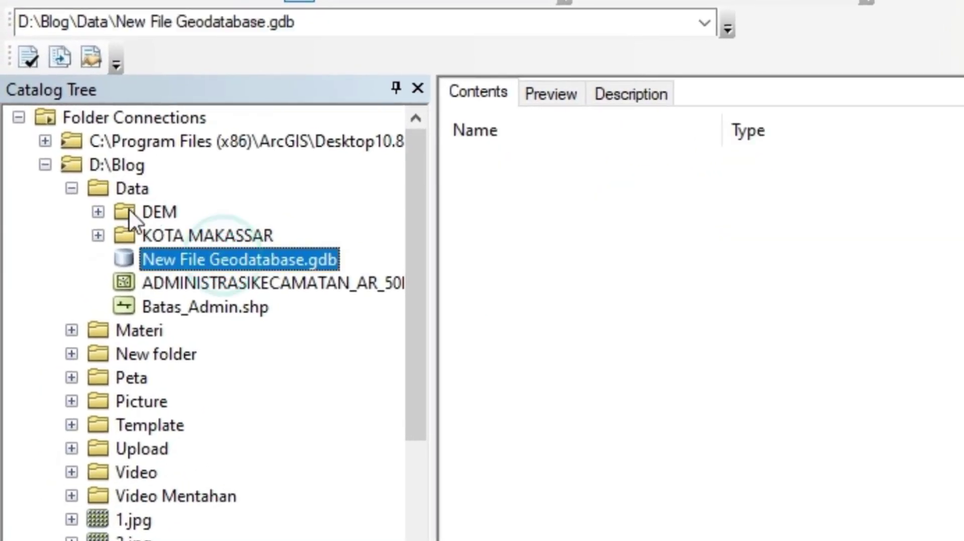
{"action": "left_click", "coordinate": [132, 189]}
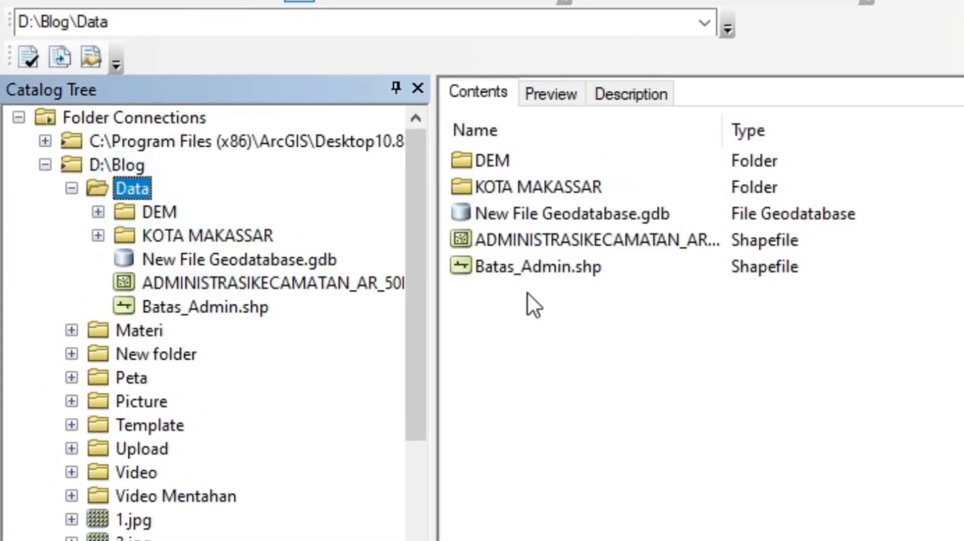
{"action": "left_click", "coordinate": [564, 211]}
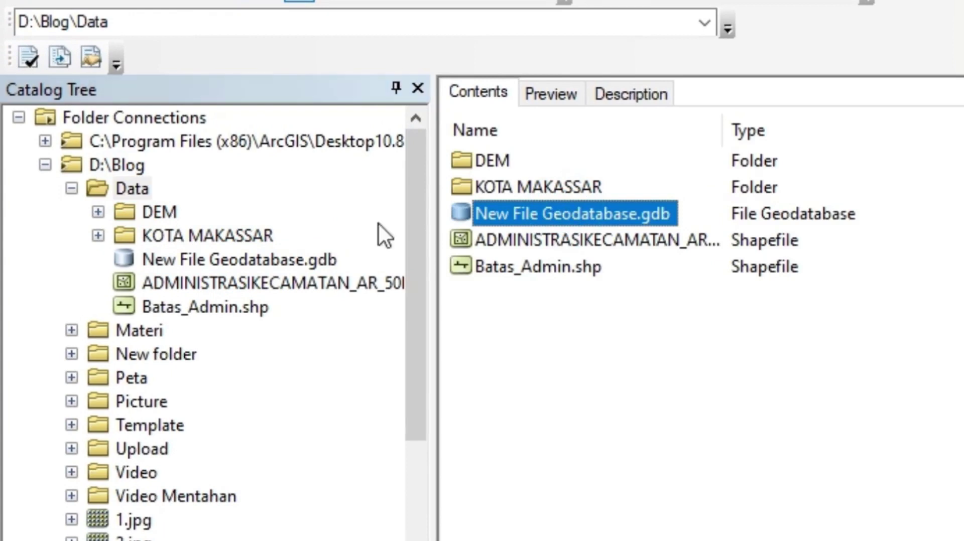
{"action": "right_click", "coordinate": [549, 214]}
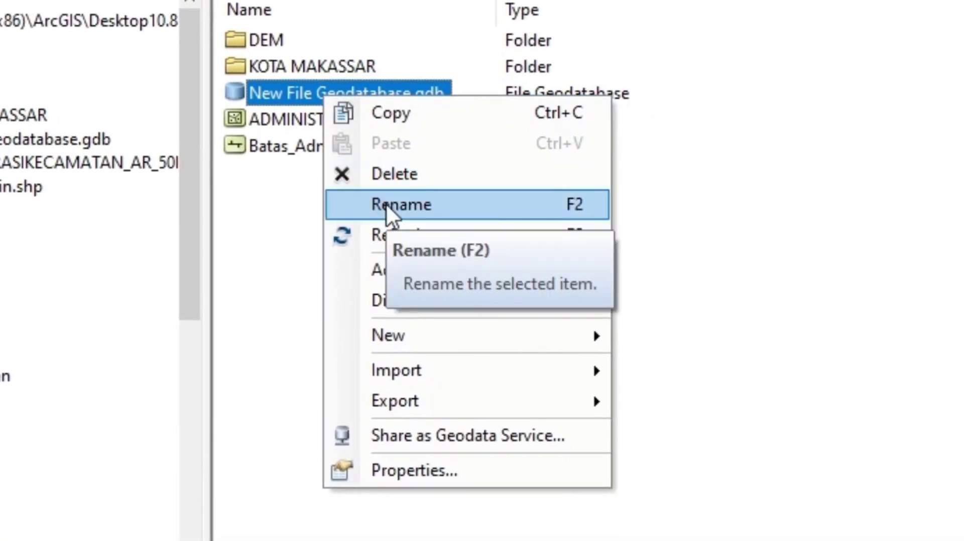
{"action": "left_click", "coordinate": [386, 203]}
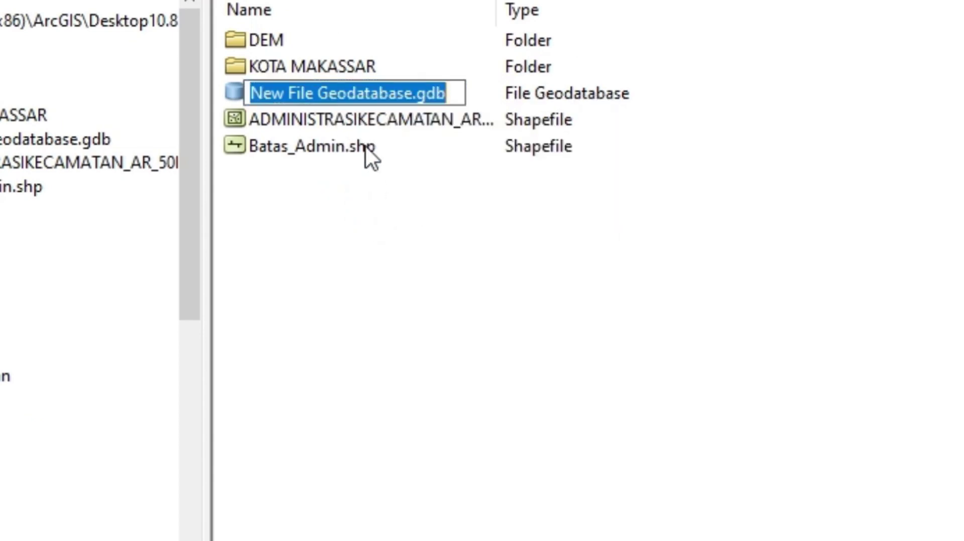
{"action": "left_click", "coordinate": [415, 93]}
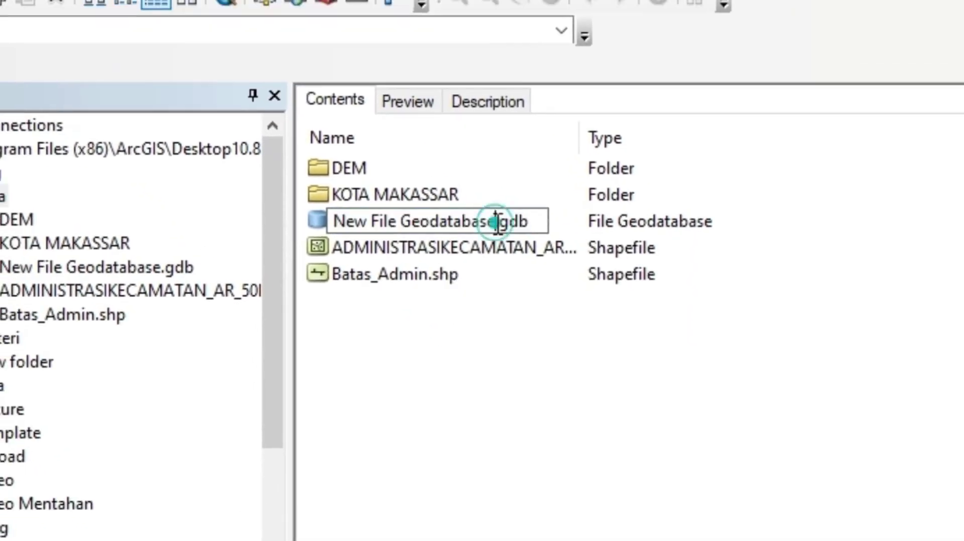
{"action": "left_click_drag", "start_coordinate": [493, 221], "coordinate": [281, 245]}
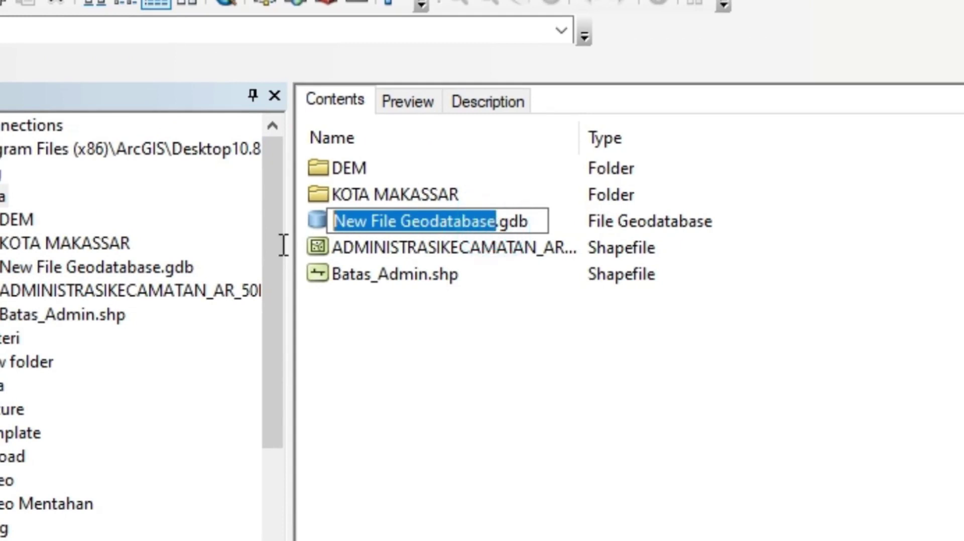
{"action": "type", "text": "KOTA MAKADD"}
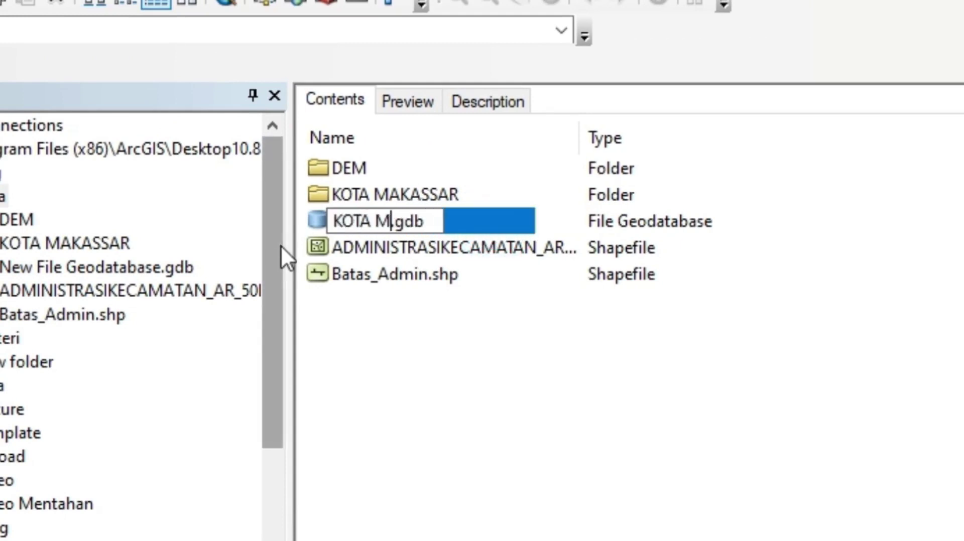
{"action": "key", "text": "BackSpace"}
{"action": "key", "text": "BackSpace"}
{"action": "type", "text": "SSAR"}
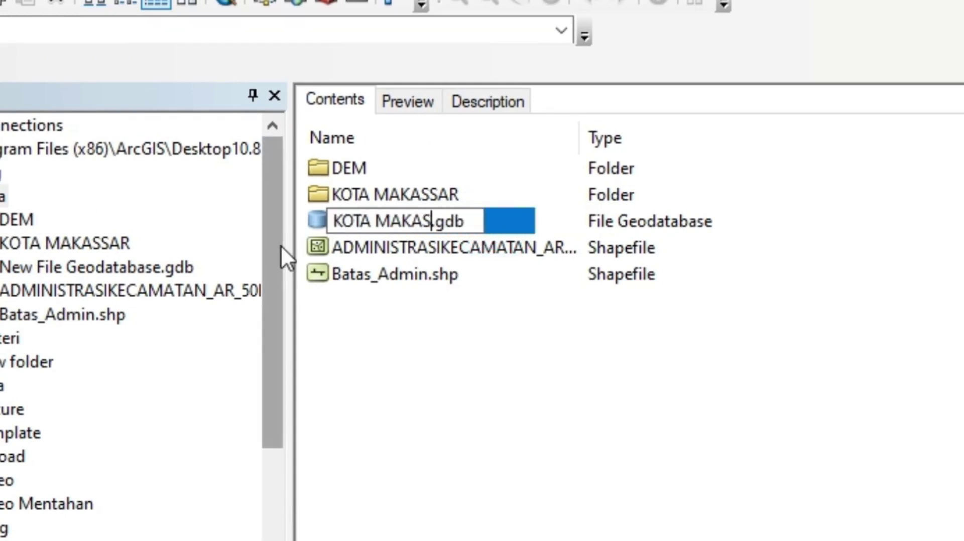
{"action": "key", "text": "Return"}
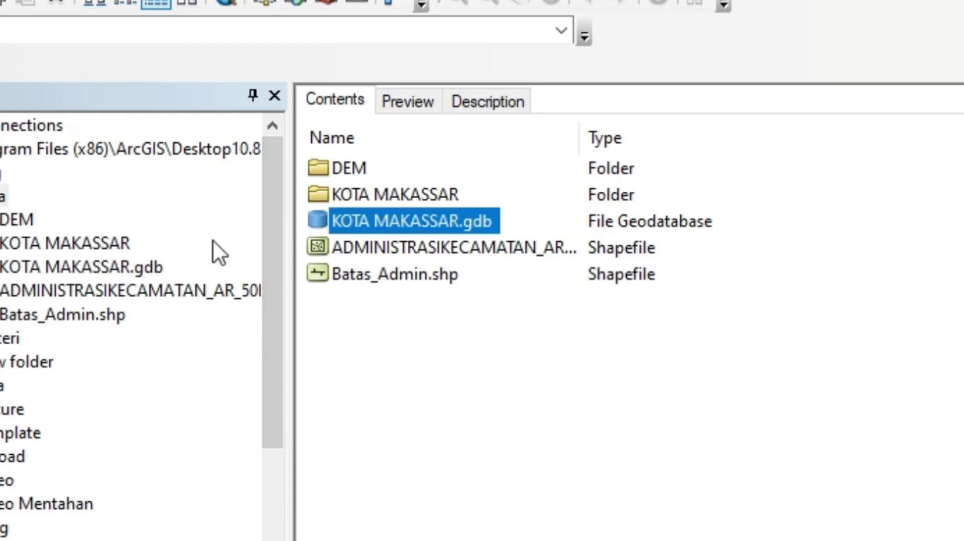
Review the list of source shapefiles in the KOTA MAKASSAR folder and collapse the folder.
{"action": "double_click", "coordinate": [57, 245]}
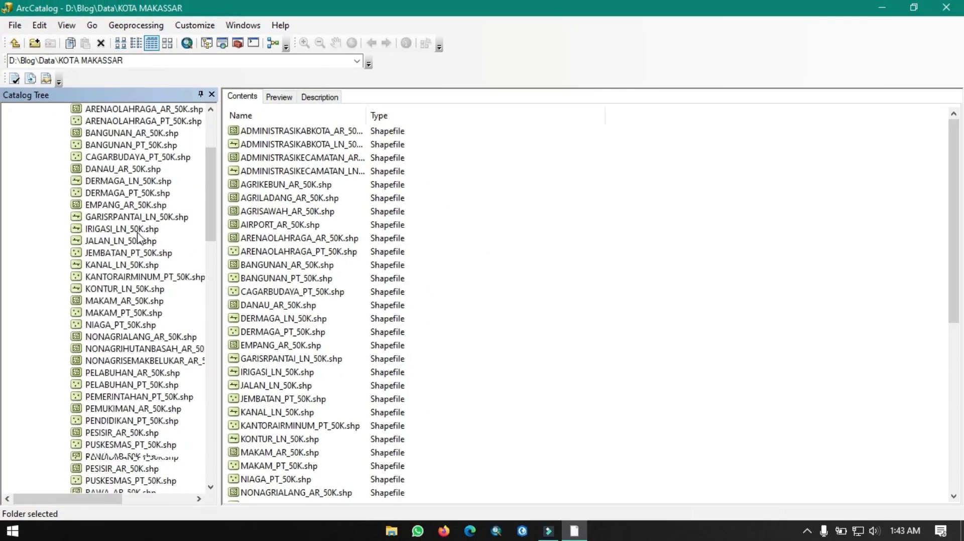
{"action": "scroll", "coordinate": [136, 239], "scroll_direction": "down", "scroll_amount": 6}
{"action": "scroll", "coordinate": [136, 239], "scroll_direction": "up", "scroll_amount": 11}
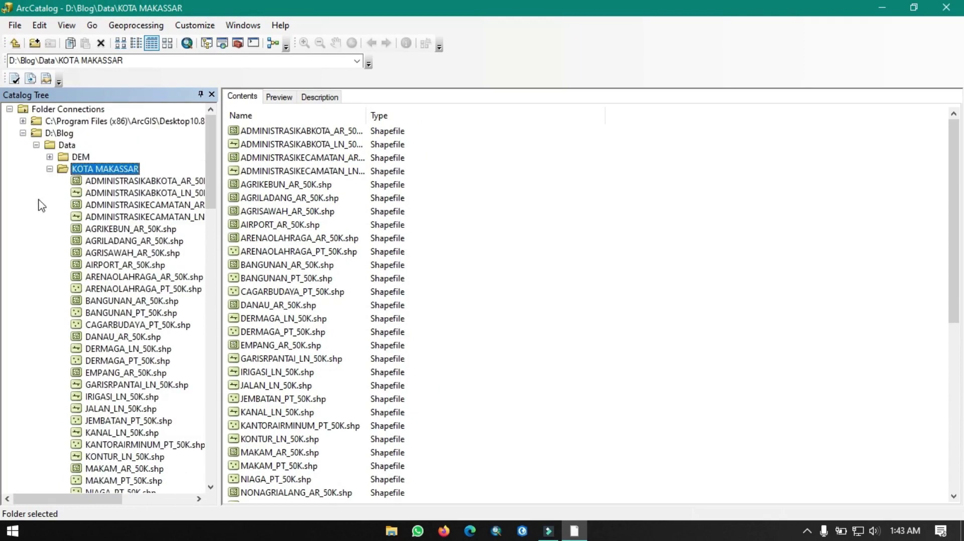
{"action": "left_click", "coordinate": [49, 169]}
Start a new feature dataset in KOTA MAKASSAR.gdb and name it ADMINISTRATIF.
{"action": "left_click", "coordinate": [100, 183]}
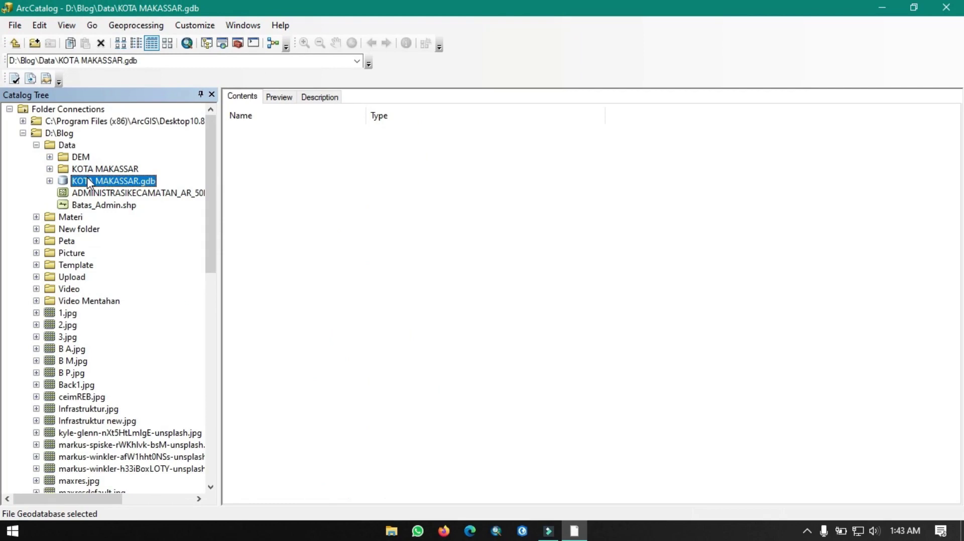
{"action": "left_click", "coordinate": [50, 181]}
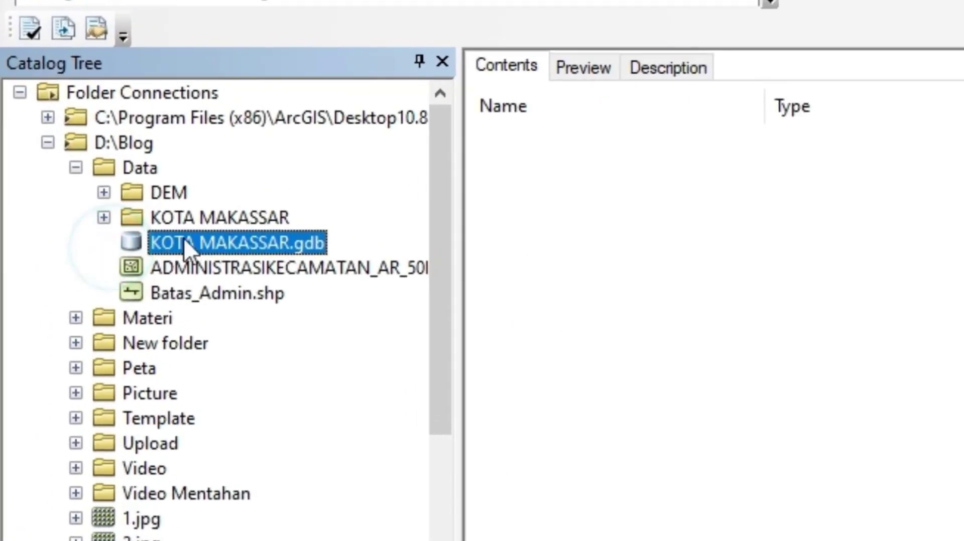
{"action": "right_click", "coordinate": [255, 239]}
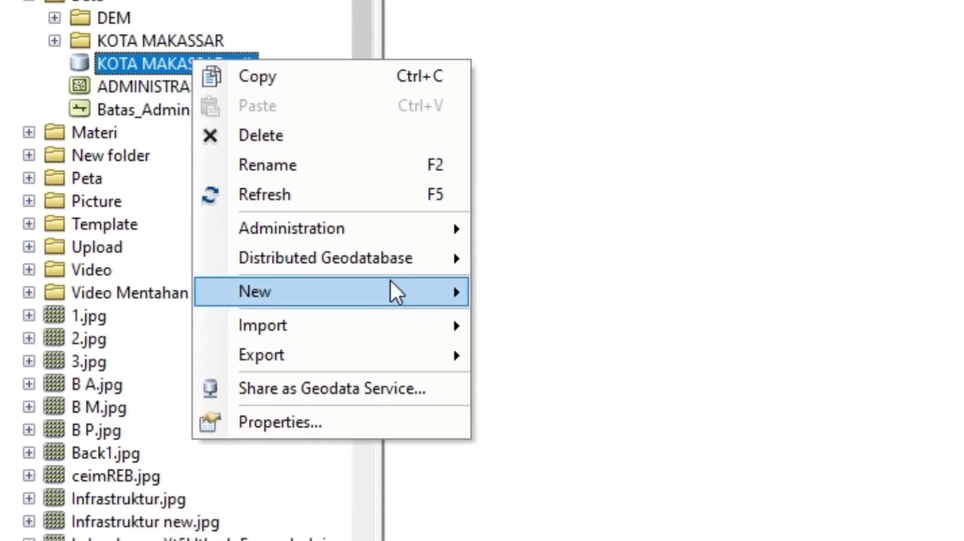
{"action": "left_click", "coordinate": [467, 473]}
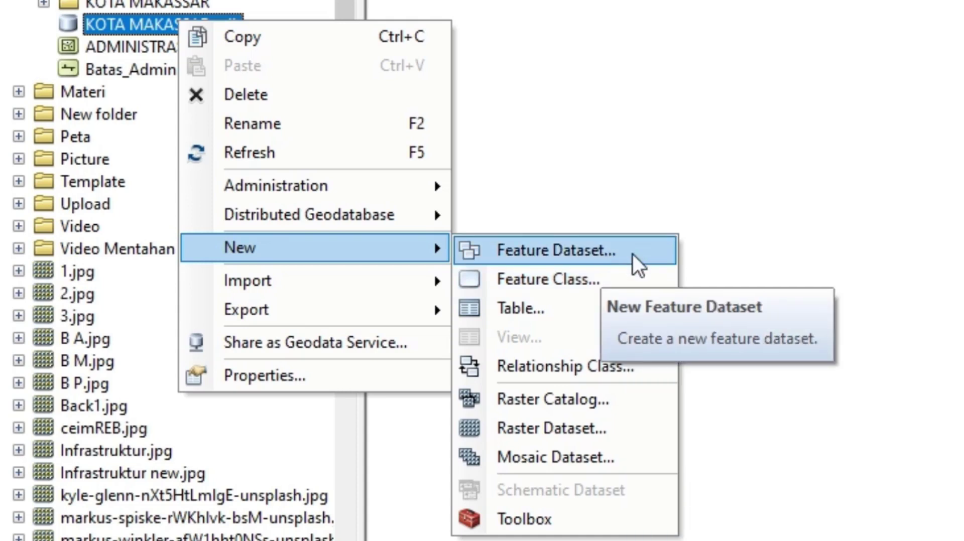
{"action": "left_click", "coordinate": [633, 254]}
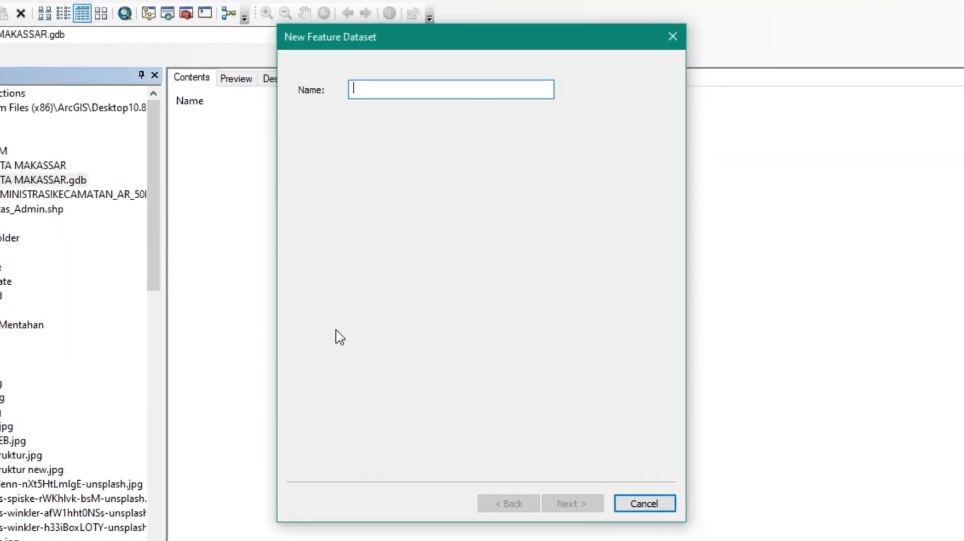
{"action": "type", "text": "ADMINISTRATIF"}
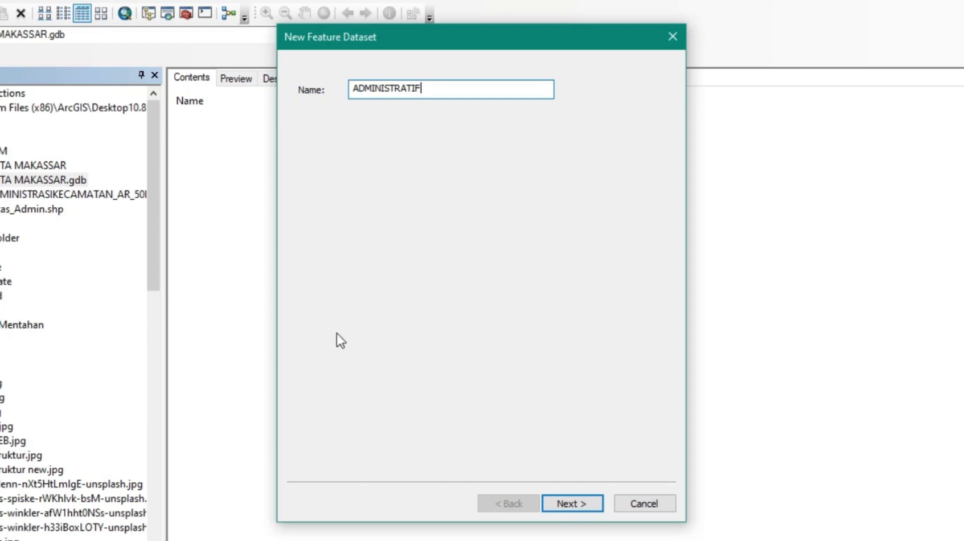
{"action": "left_click", "coordinate": [563, 505]}
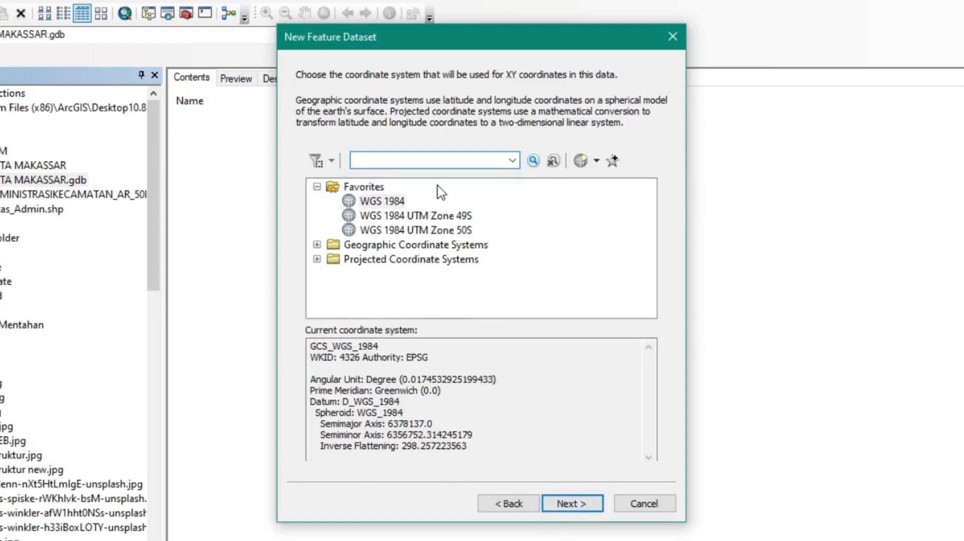
Assign WGS 1984 as the XY coordinate system, leave the vertical system unset, and create the dataset with default tolerances.
{"action": "left_click", "coordinate": [391, 201]}
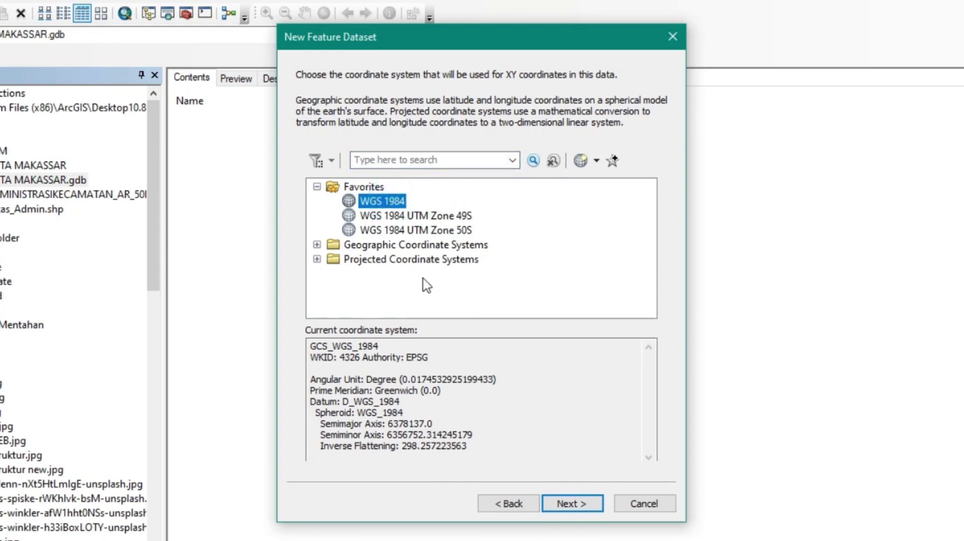
{"action": "left_click", "coordinate": [561, 506]}
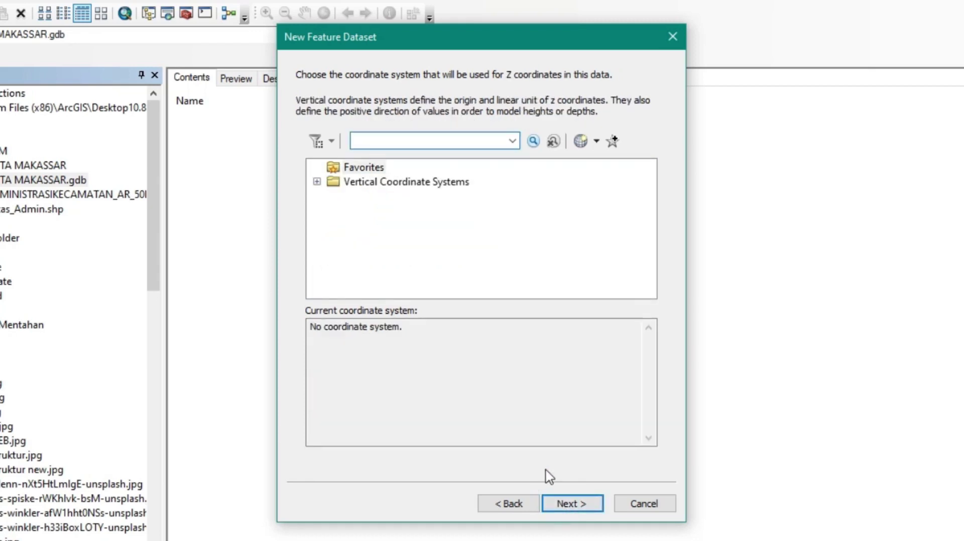
{"action": "key", "text": "Tab"}
{"action": "left_click", "coordinate": [520, 405]}
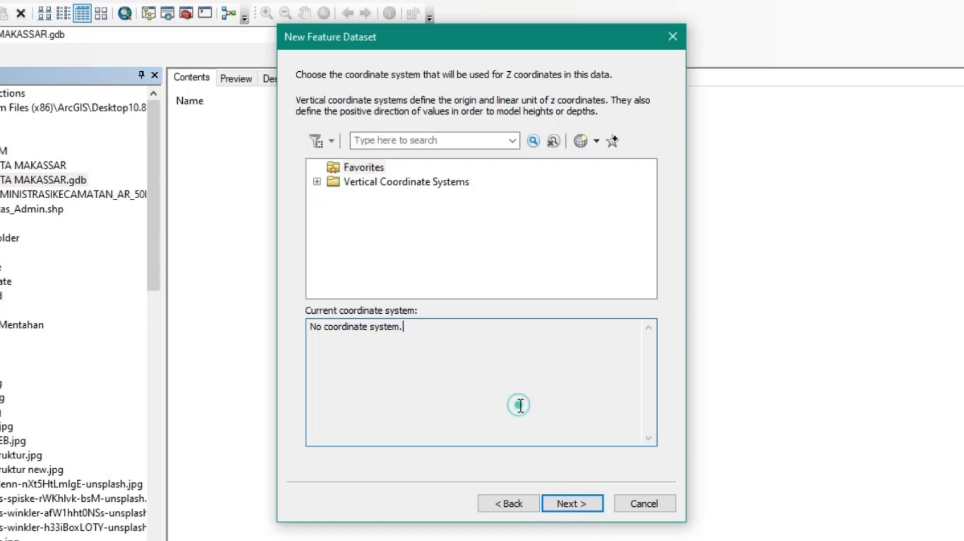
{"action": "left_click", "coordinate": [497, 236]}
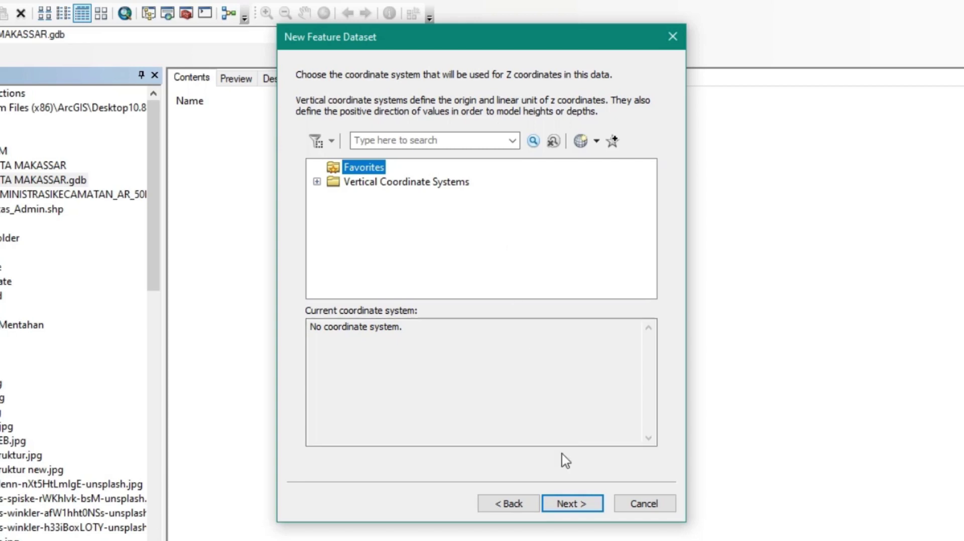
{"action": "left_click", "coordinate": [572, 504]}
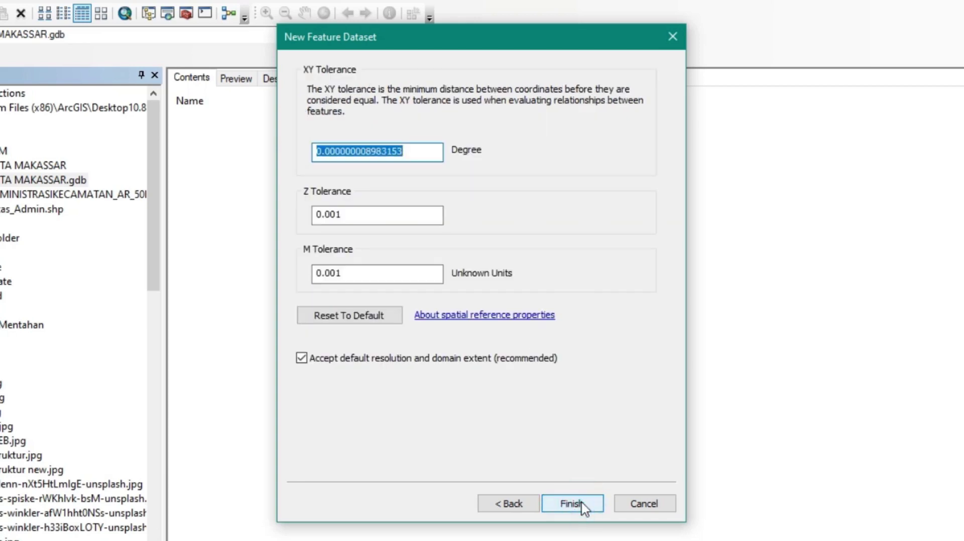
{"action": "left_click", "coordinate": [572, 504]}
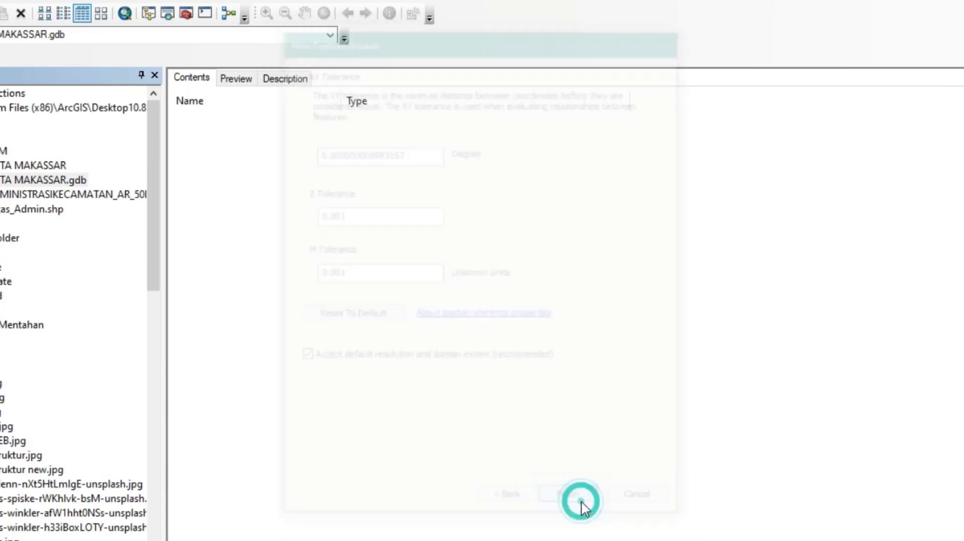
Expand KOTA MAKASSAR.gdb in the catalog tree and select its ADMINISTRATIF feature dataset.
{"action": "left_click", "coordinate": [224, 121]}
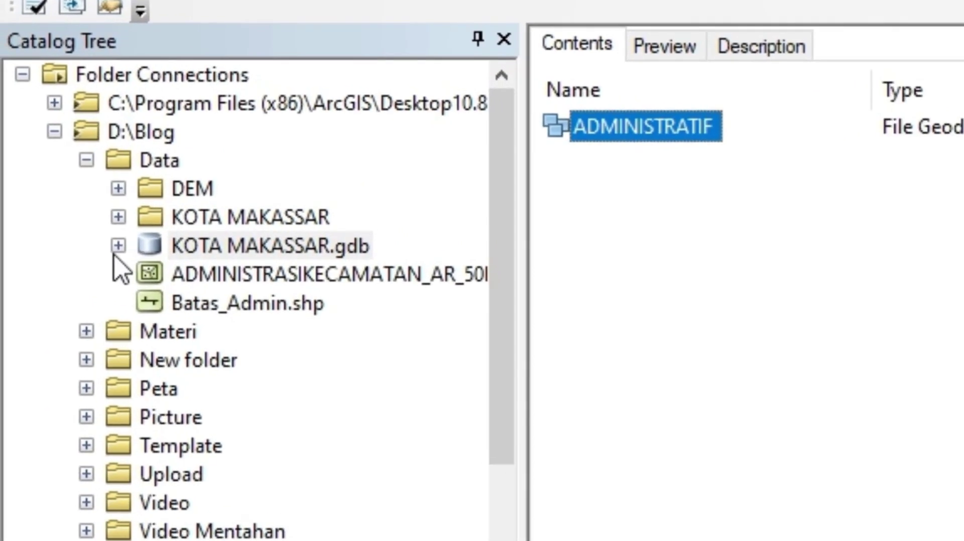
{"action": "left_click", "coordinate": [118, 246]}
{"action": "left_click", "coordinate": [146, 274]}
{"action": "left_click", "coordinate": [213, 276]}
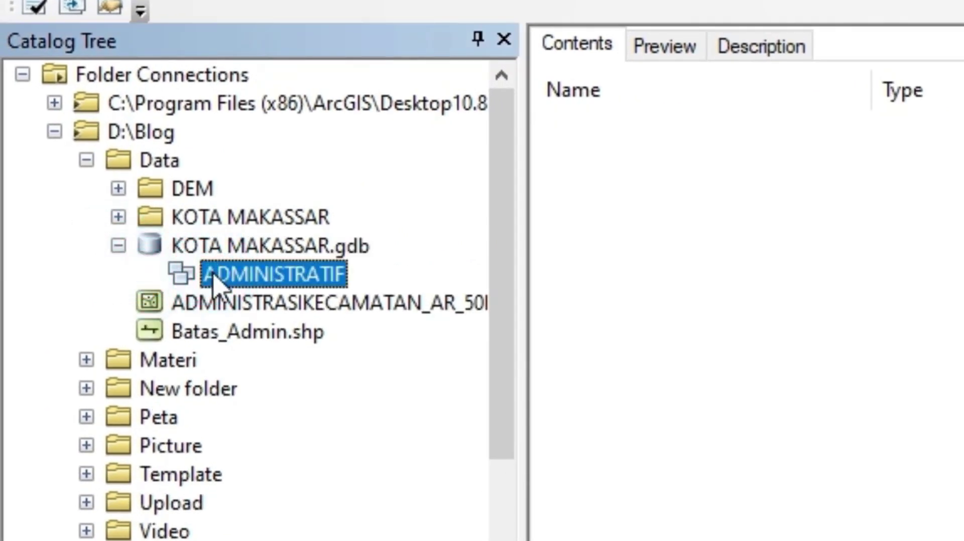
Examine the feature types offered for a new feature class in the ADMINISTRATIF dataset, without creating one.
{"action": "right_click", "coordinate": [213, 284]}
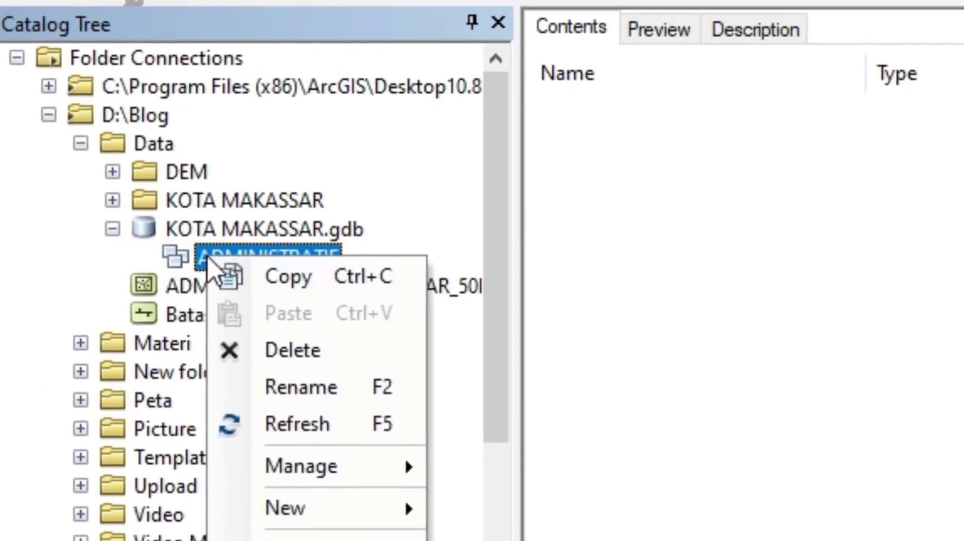
{"action": "left_click", "coordinate": [280, 313]}
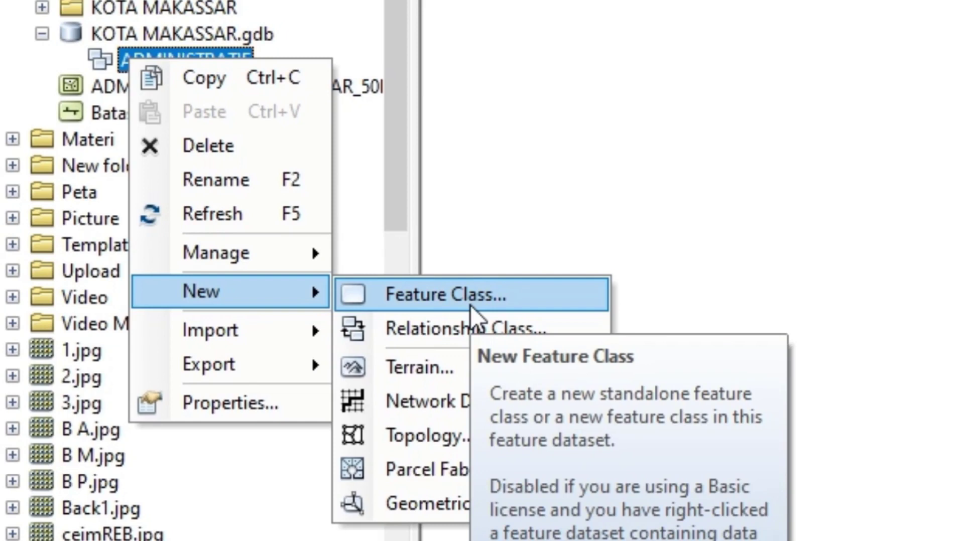
{"action": "left_click", "coordinate": [471, 305]}
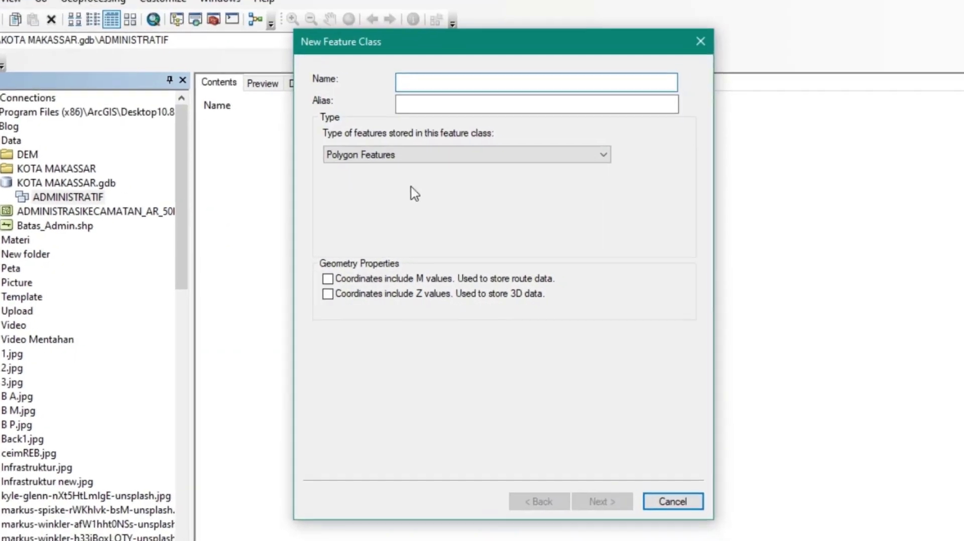
{"action": "left_click", "coordinate": [425, 156]}
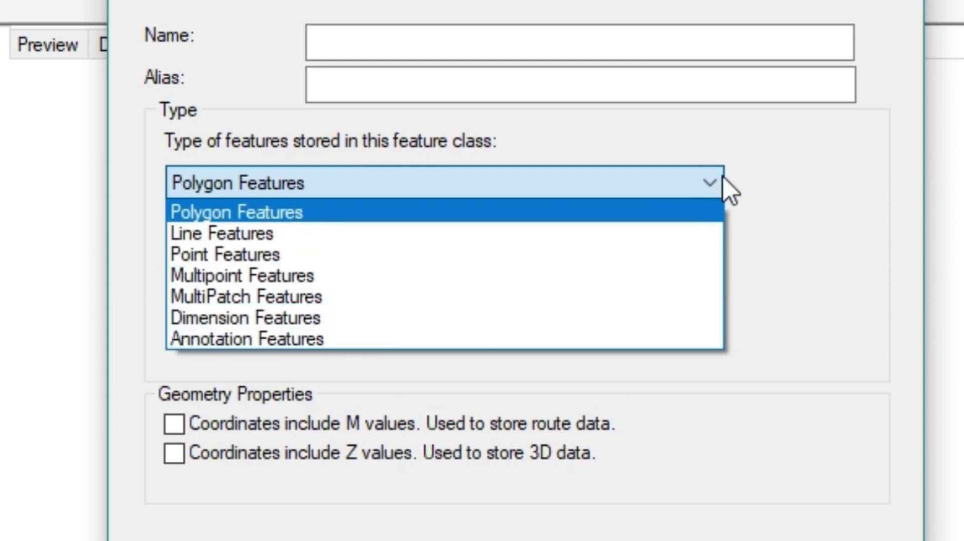
{"action": "left_click", "coordinate": [748, 177]}
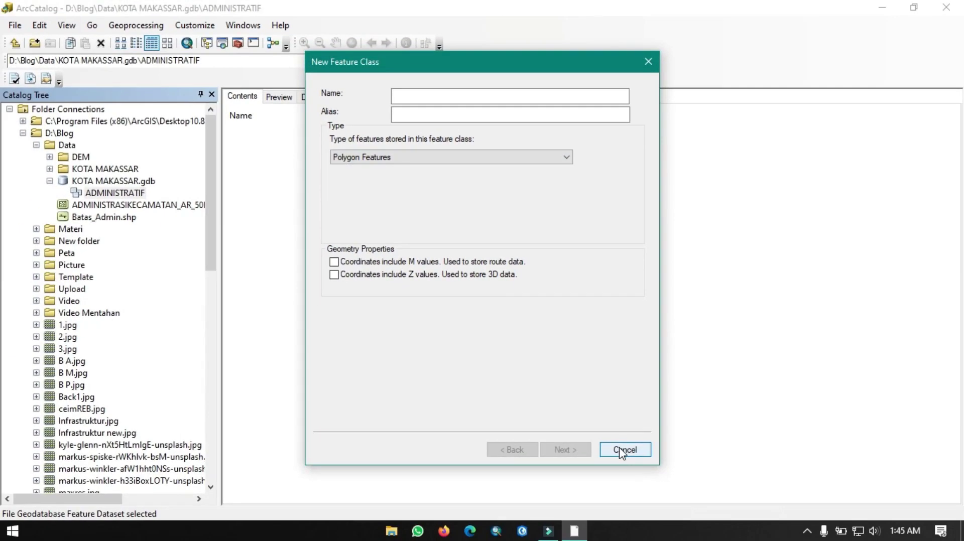
{"action": "left_click", "coordinate": [622, 450]}
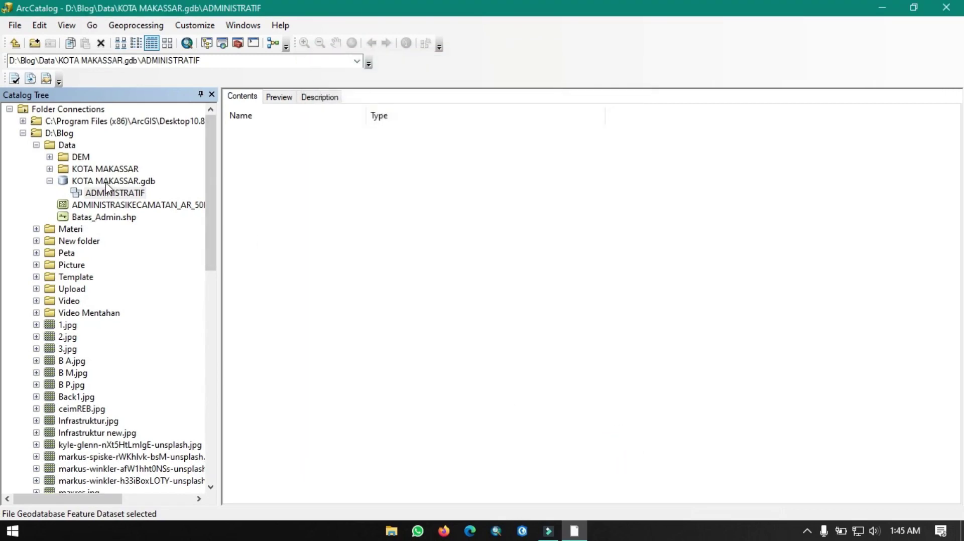
{"action": "left_click", "coordinate": [112, 180]}
{"action": "right_click", "coordinate": [106, 181]}
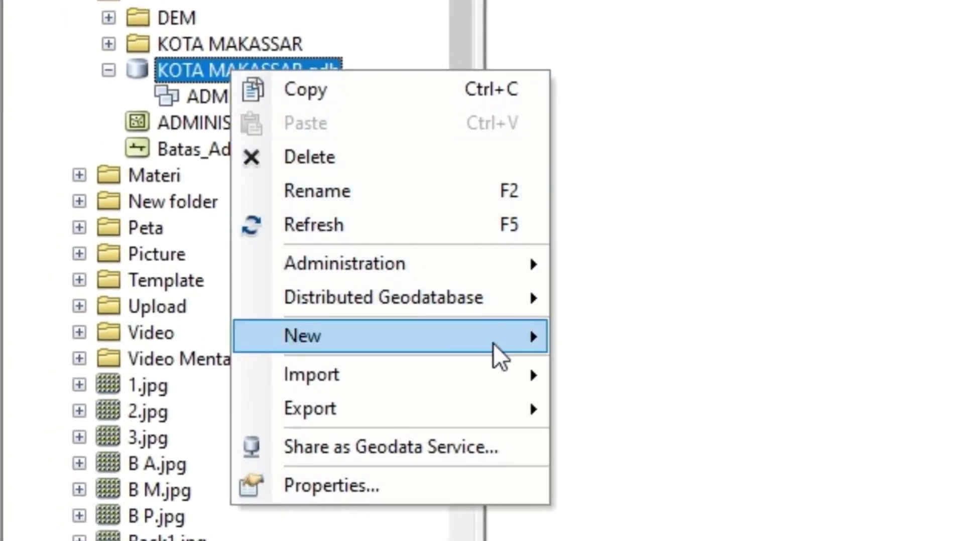
{"action": "mouse_move", "coordinate": [490, 346]}
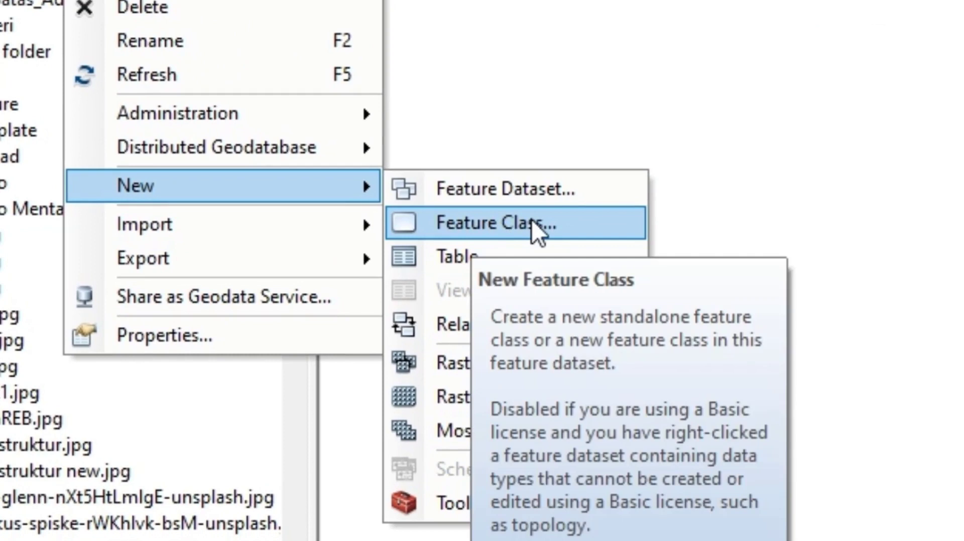
{"action": "left_click", "coordinate": [531, 219]}
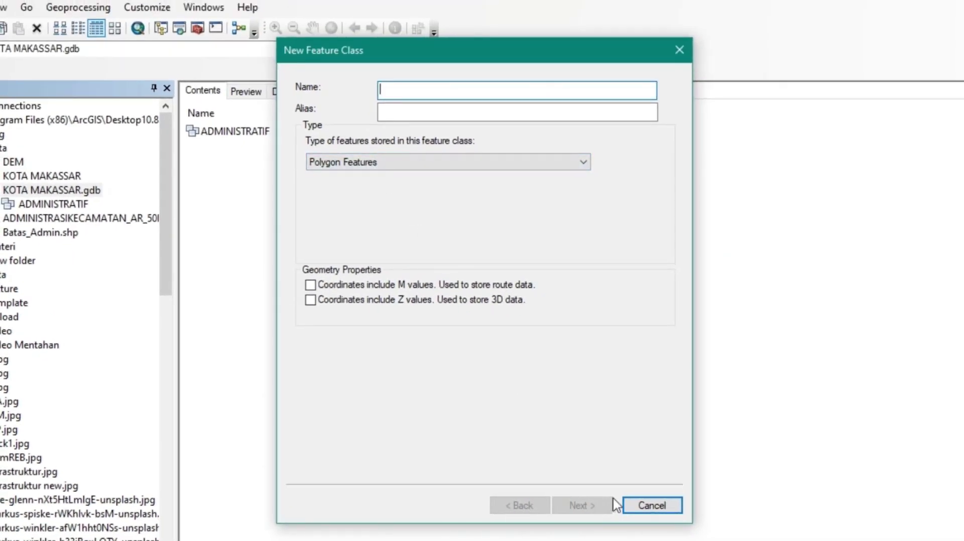
{"action": "left_click", "coordinate": [639, 508]}
{"action": "left_click", "coordinate": [46, 205]}
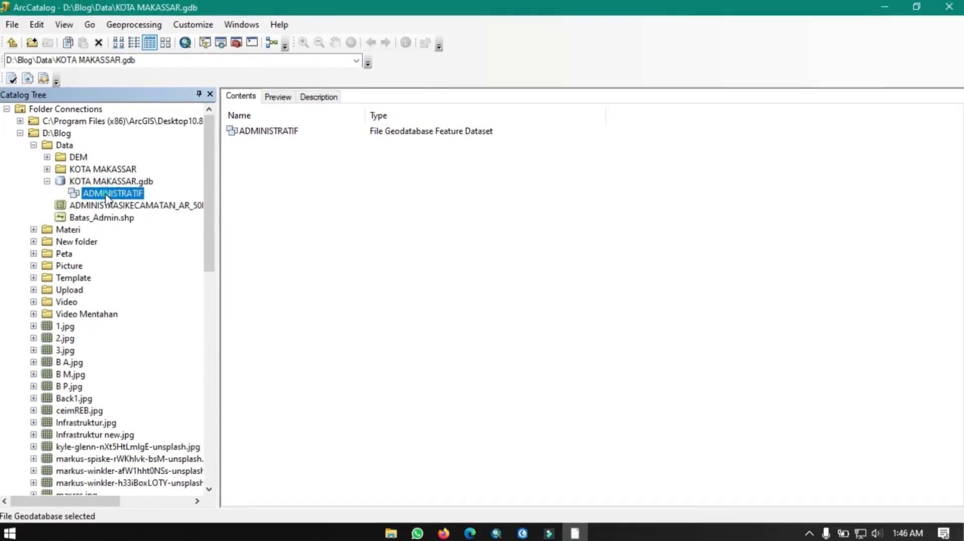
Start another new feature dataset in KOTA MAKASSAR.gdb and name it PENGGUNAAN_LAHAN.
{"action": "left_click", "coordinate": [108, 183]}
{"action": "right_click", "coordinate": [109, 183]}
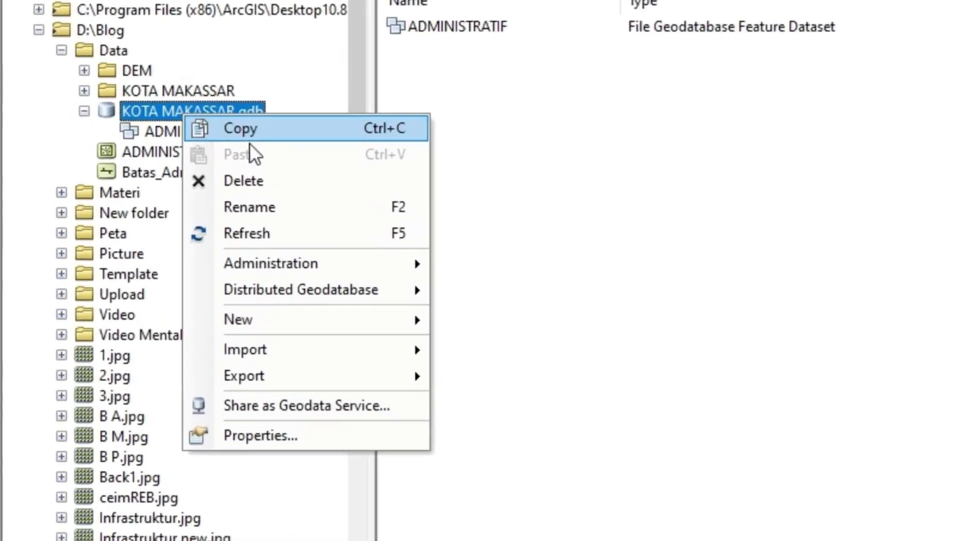
{"action": "mouse_move", "coordinate": [376, 329]}
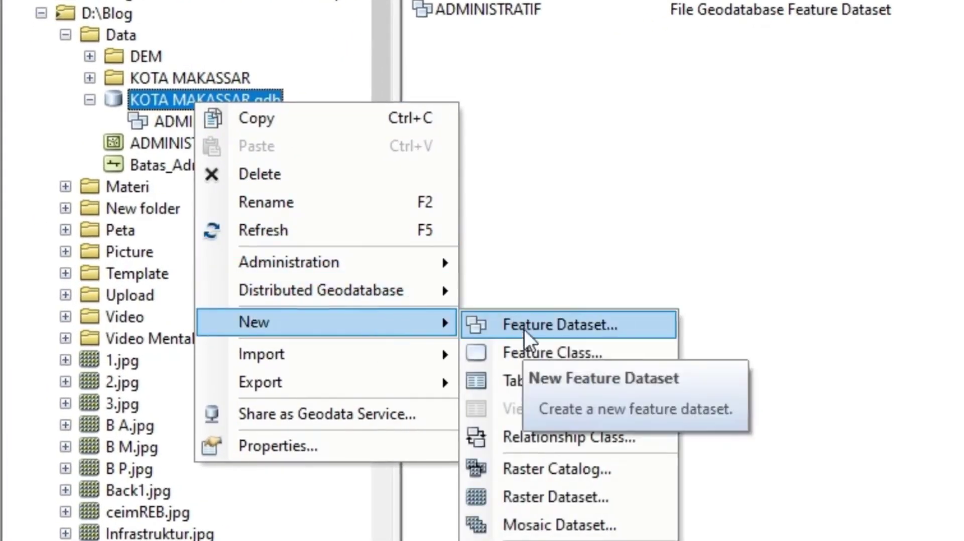
{"action": "left_click", "coordinate": [526, 327]}
{"action": "type", "text": "PENG"}
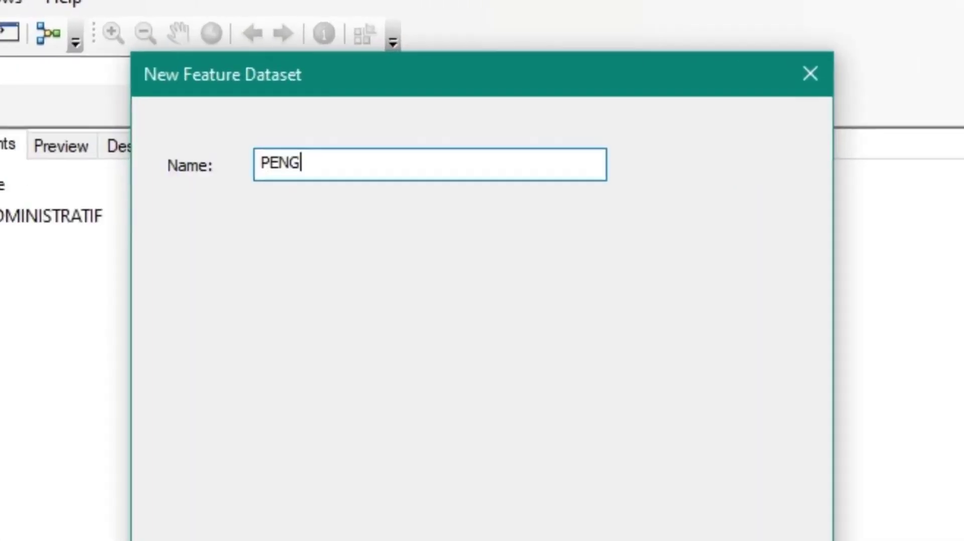
{"action": "type", "text": "GUNAAN"}
{"action": "type", "text": "_LAHAN"}
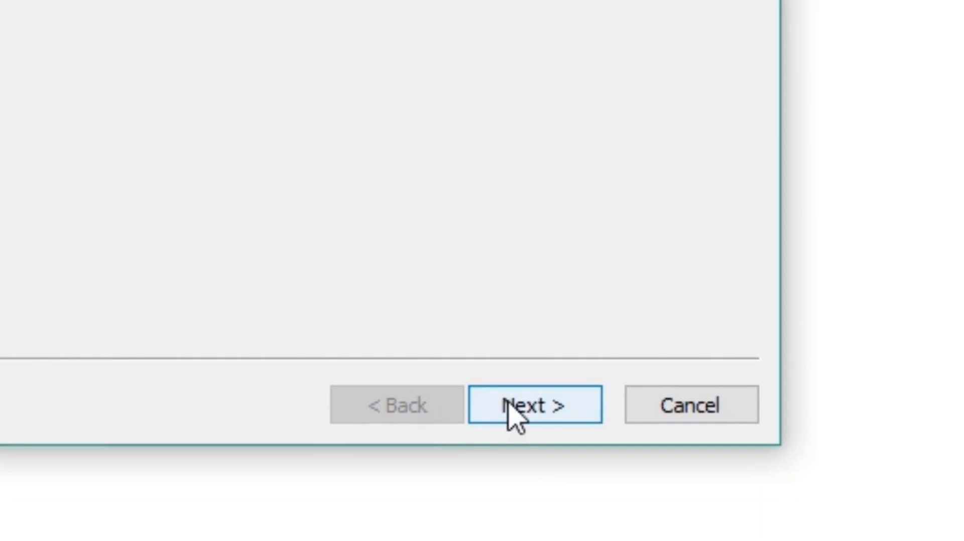
{"action": "left_click", "coordinate": [510, 415]}
Set the PENGGUNAAN_LAHAN dataset's XY coordinate system to WGS 1984 and create it without a vertical system, using default tolerances.
{"action": "left_click", "coordinate": [386, 202]}
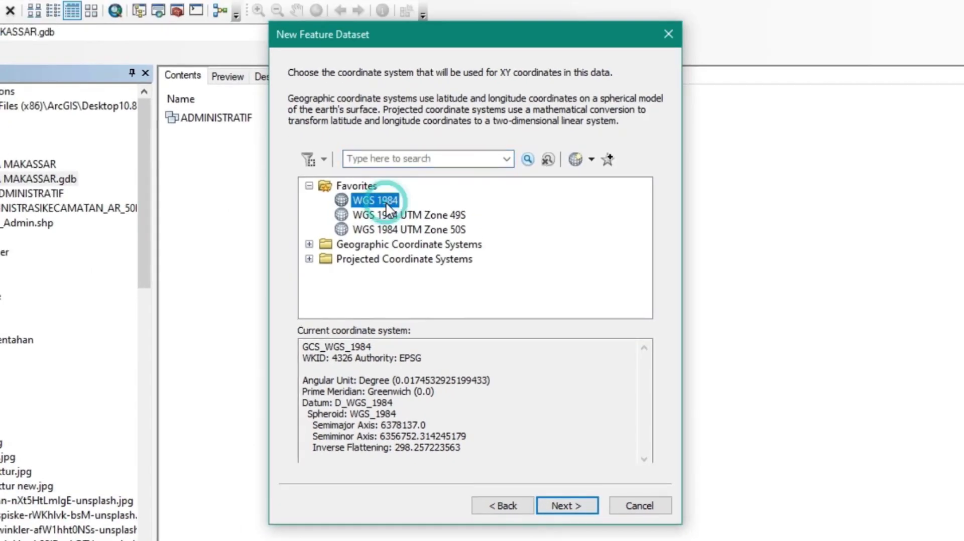
{"action": "left_click", "coordinate": [563, 505]}
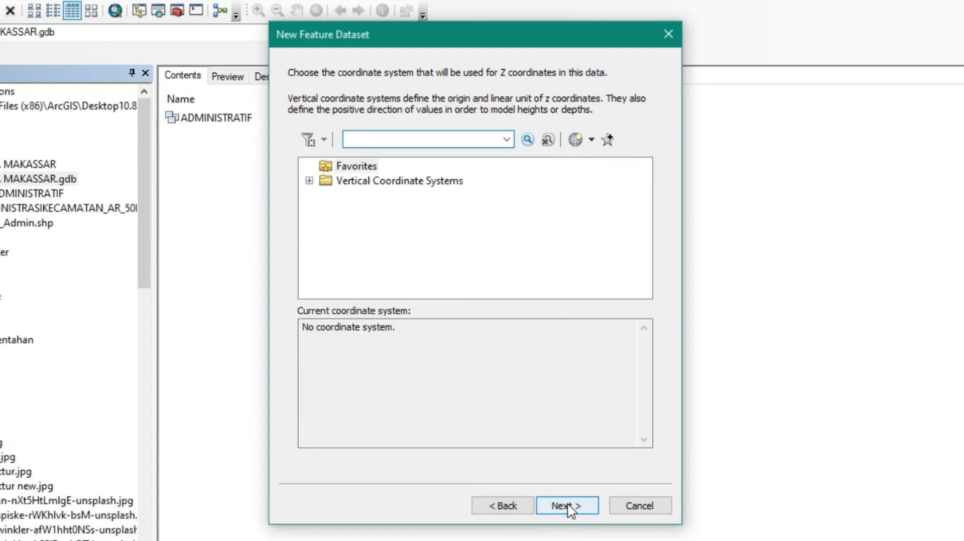
{"action": "left_click", "coordinate": [567, 507]}
{"action": "left_click", "coordinate": [566, 507]}
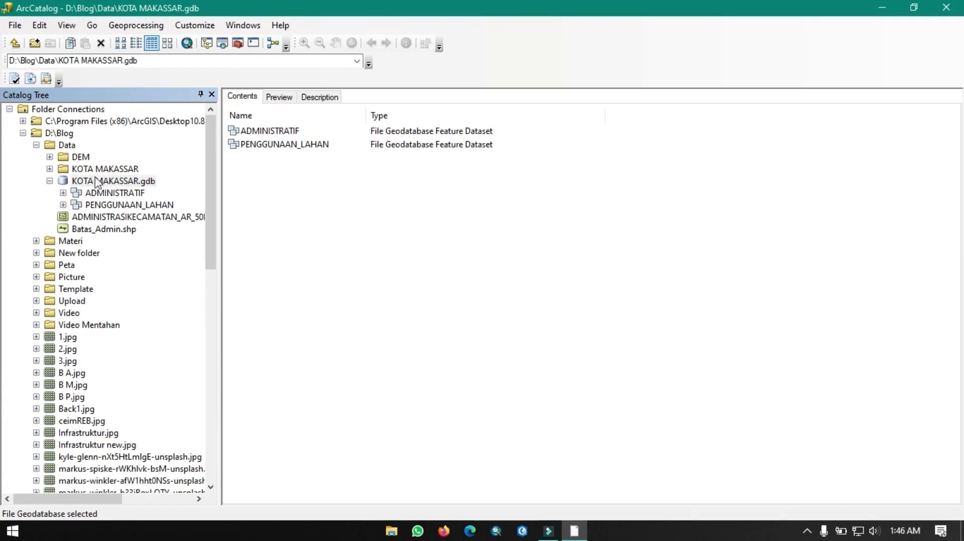
List the shapefiles in the KOTA MAKASSAR folder and widen the Name column to fit their full names.
{"action": "left_click", "coordinate": [87, 174]}
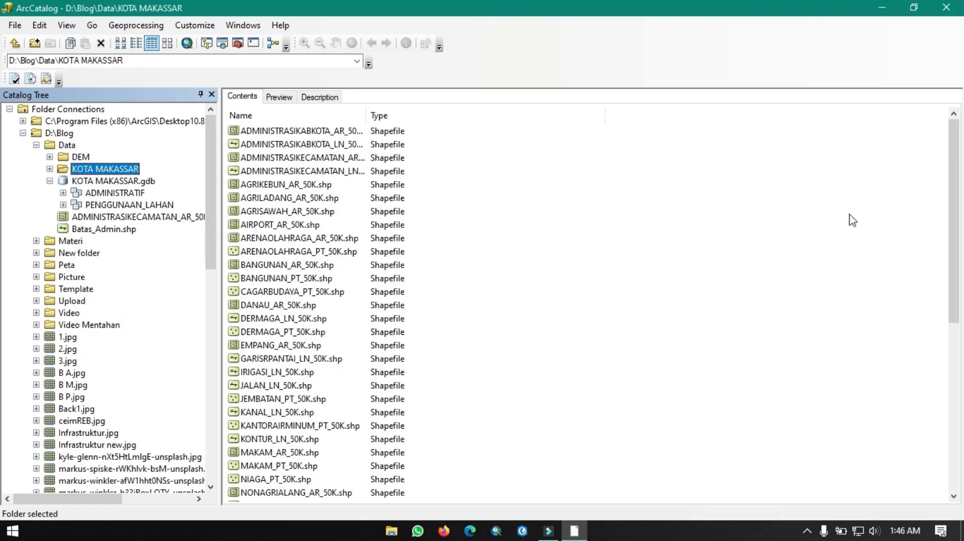
{"action": "mouse_move", "coordinate": [954, 134]}
{"action": "left_mouse_down"}
{"action": "mouse_move", "coordinate": [949, 368]}
{"action": "mouse_move", "coordinate": [942, 288]}
{"action": "mouse_move", "coordinate": [955, 130]}
{"action": "left_mouse_up"}
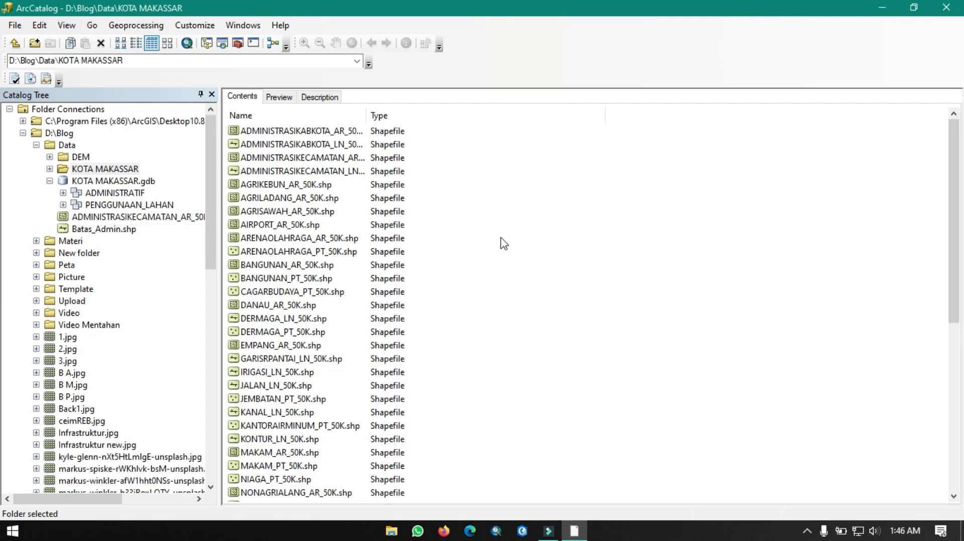
{"action": "left_click_drag", "start_coordinate": [364, 111], "coordinate": [527, 114]}
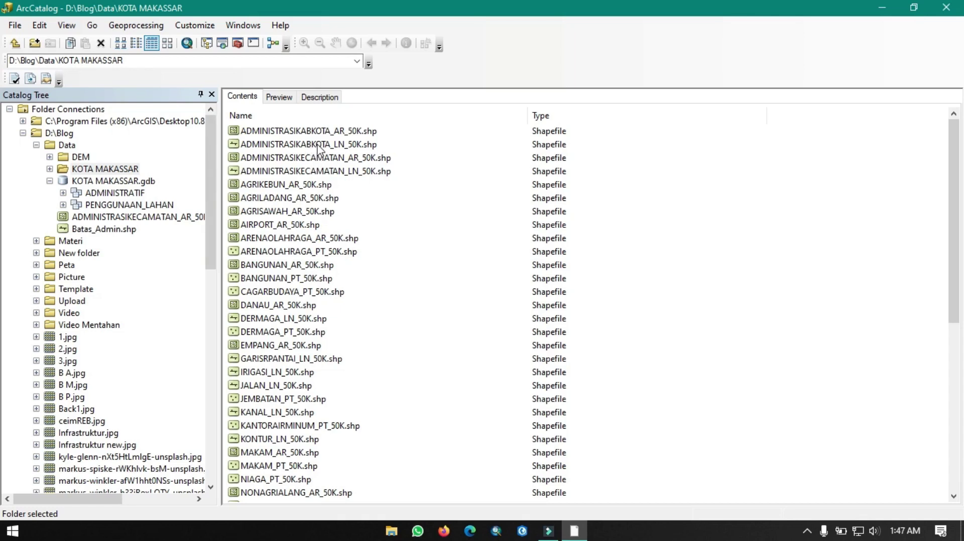
Select the four ADMINISTRASI shapefiles, JALAN_LN_50K, TONGGAKKM_PT_50K and TOPONIMI_PT_50K, and start exporting them with Feature Class to Geodatabase (multiple).
{"action": "left_click", "coordinate": [290, 130]}
{"action": "left_click", "coordinate": [310, 171], "text": "shift"}
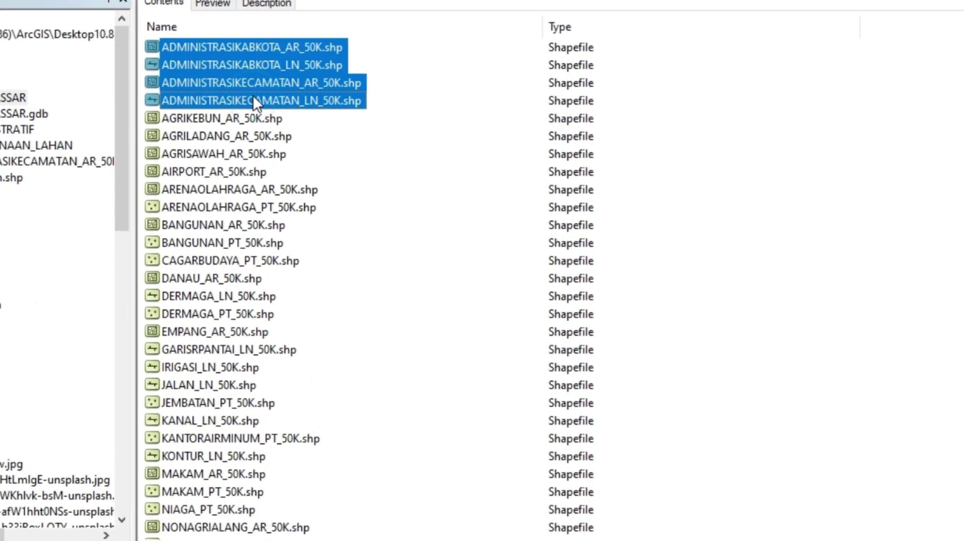
{"action": "left_click", "coordinate": [201, 384], "text": "ctrl"}
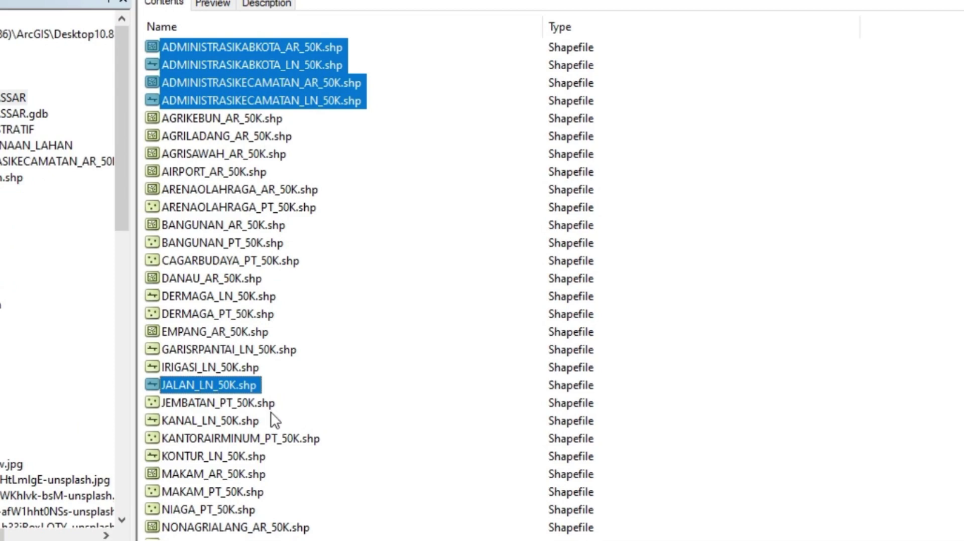
{"action": "scroll", "coordinate": [271, 412], "scroll_direction": "down", "scroll_amount": 7}
{"action": "scroll", "coordinate": [270, 413], "scroll_direction": "down", "scroll_amount": 1}
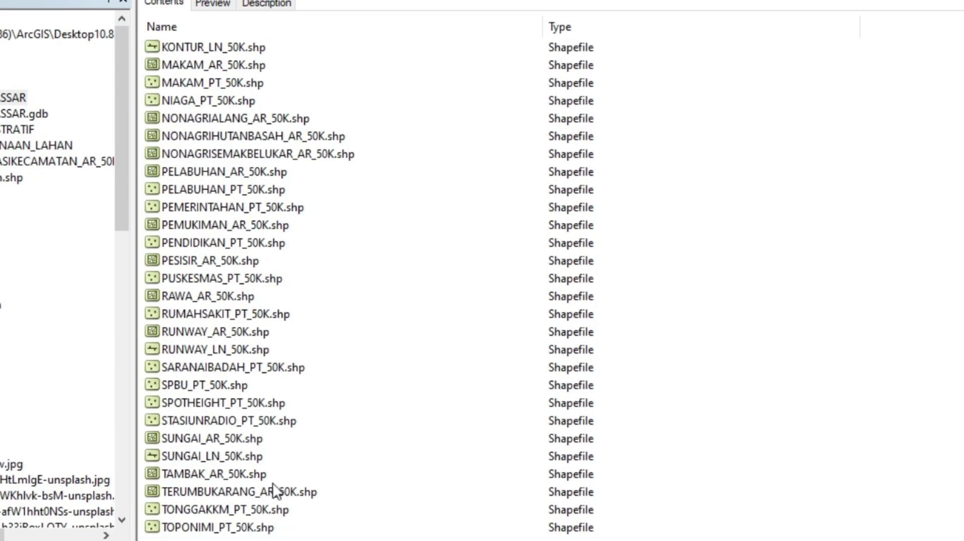
{"action": "left_click", "coordinate": [244, 511]}
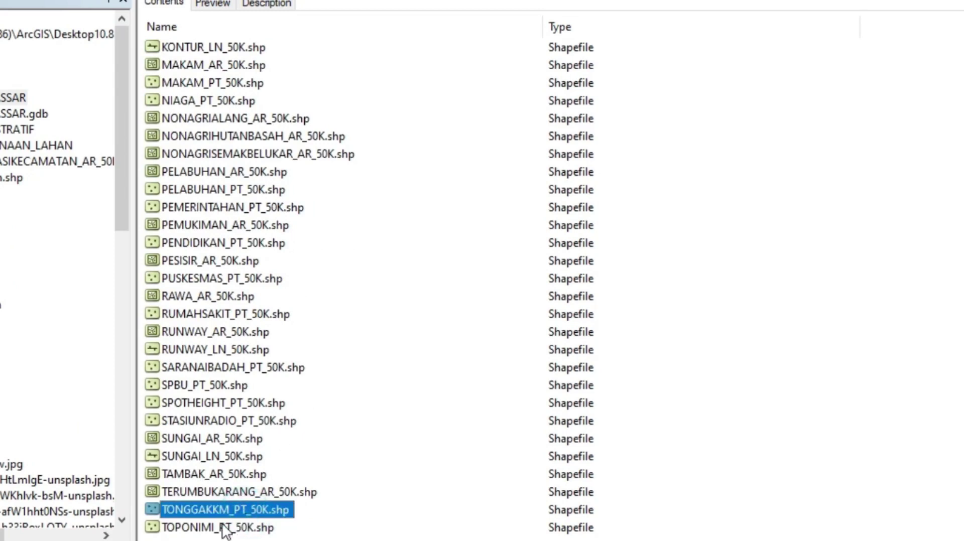
{"action": "left_click", "coordinate": [225, 526], "text": "shift"}
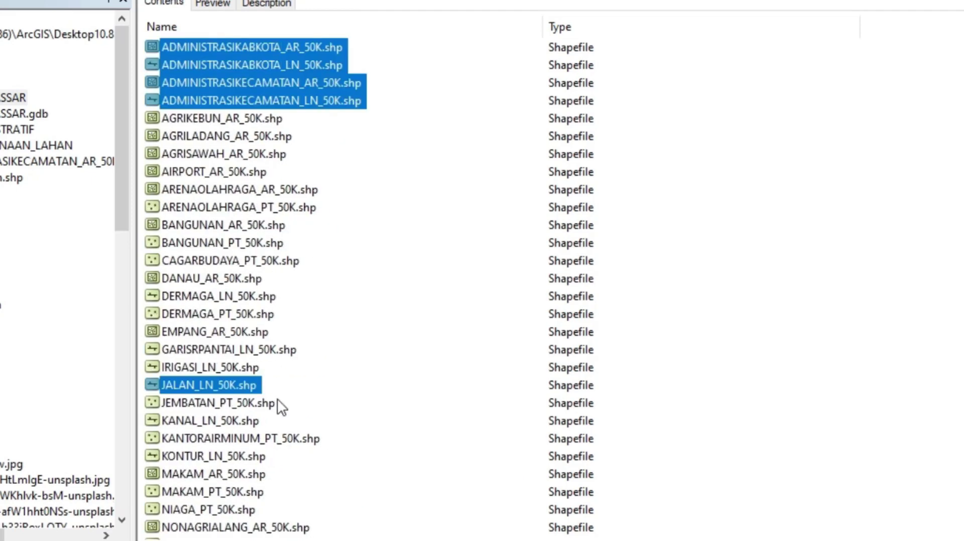
{"action": "right_click", "coordinate": [224, 43]}
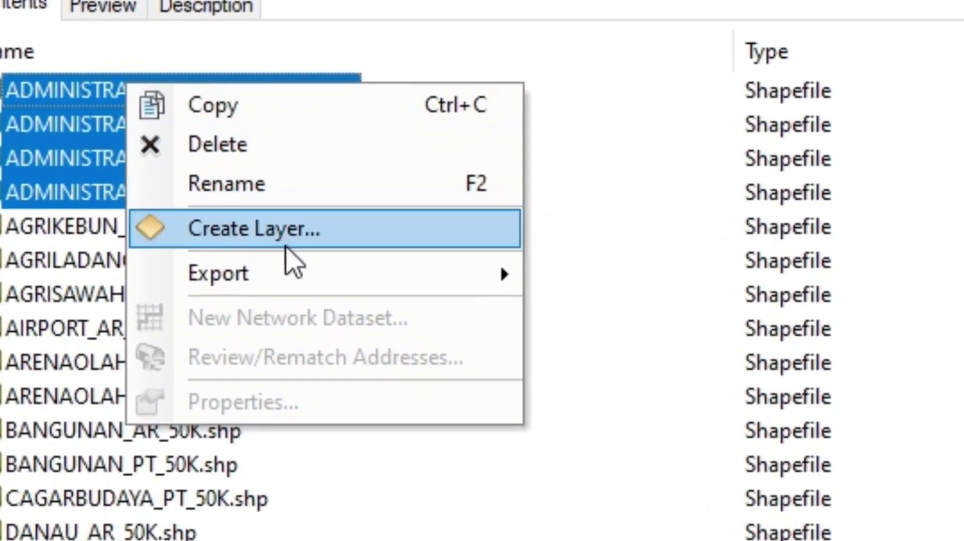
{"action": "left_click", "coordinate": [324, 144]}
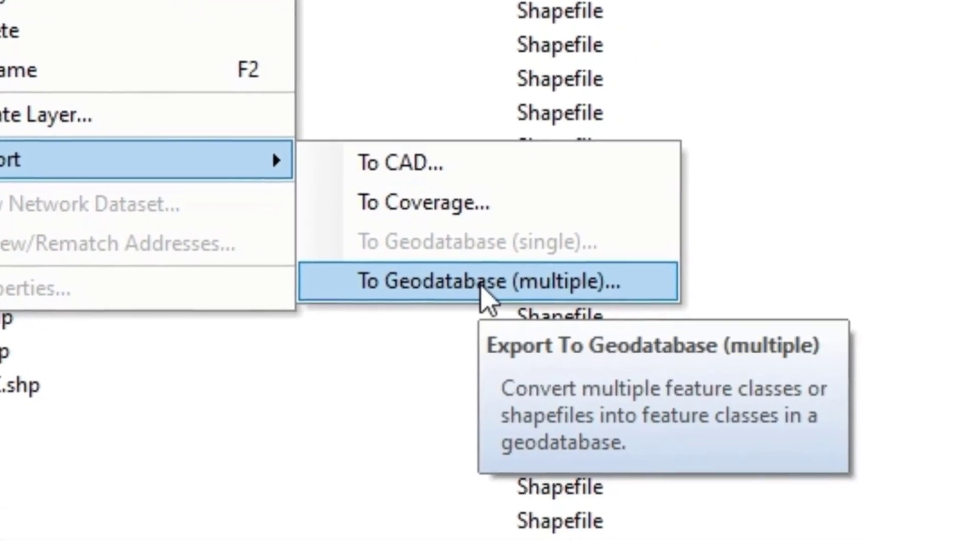
{"action": "left_click", "coordinate": [477, 280]}
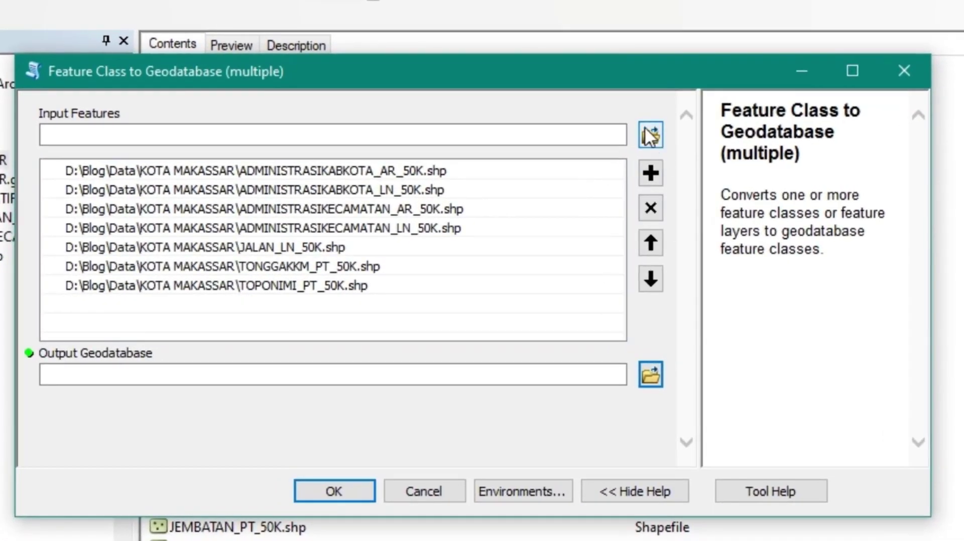
{"action": "left_click_drag", "start_coordinate": [625, 79], "coordinate": [805, 140]}
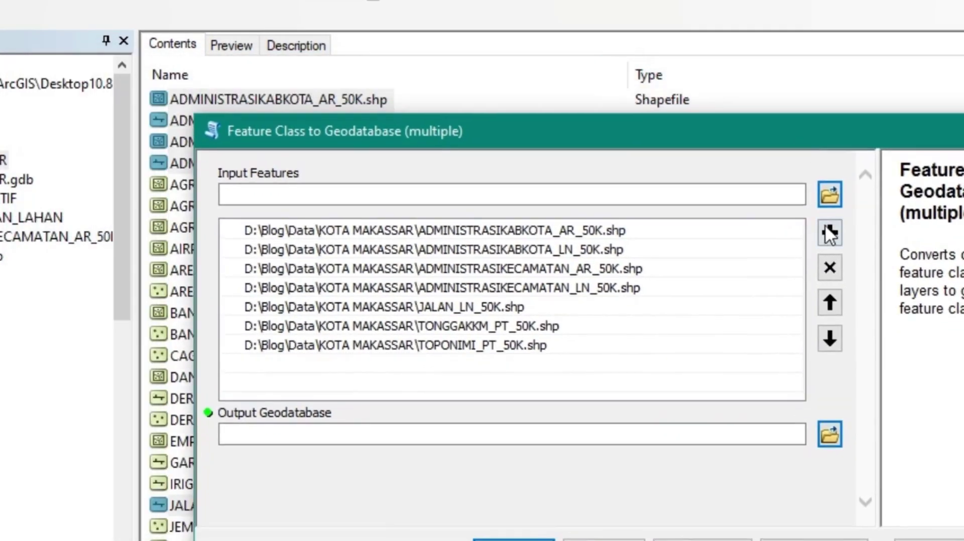
{"action": "left_click", "coordinate": [821, 191]}
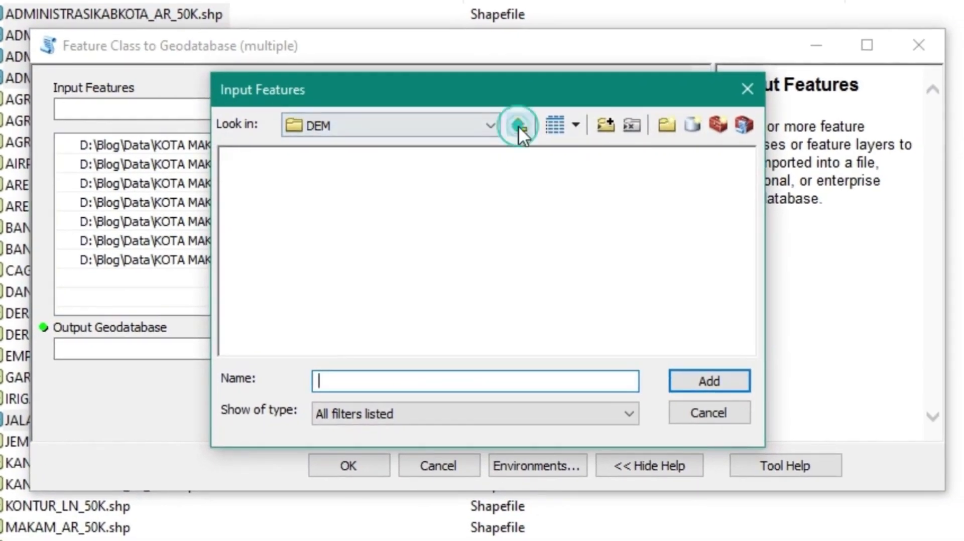
{"action": "left_click", "coordinate": [518, 125]}
{"action": "left_click", "coordinate": [321, 196]}
{"action": "double_click", "coordinate": [321, 196]}
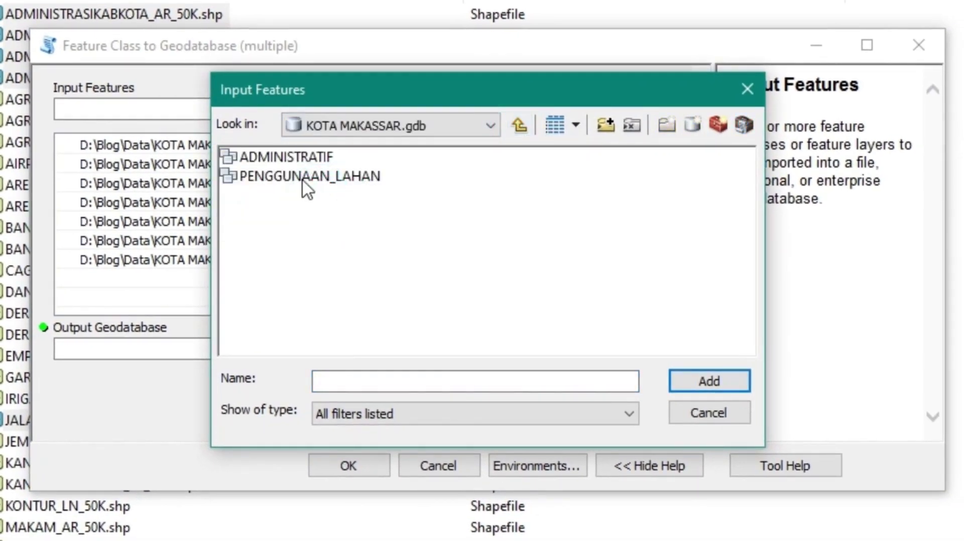
{"action": "left_click", "coordinate": [305, 160]}
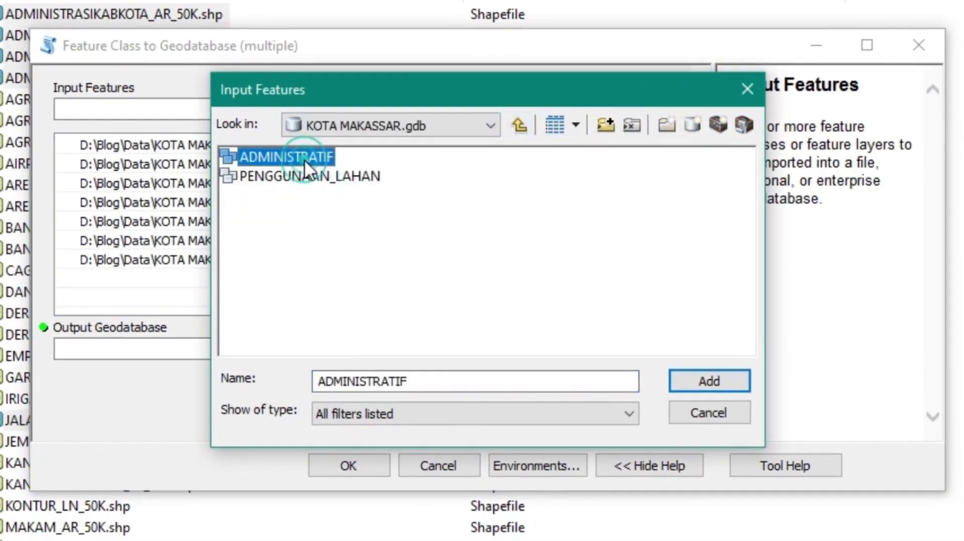
{"action": "left_click", "coordinate": [682, 382]}
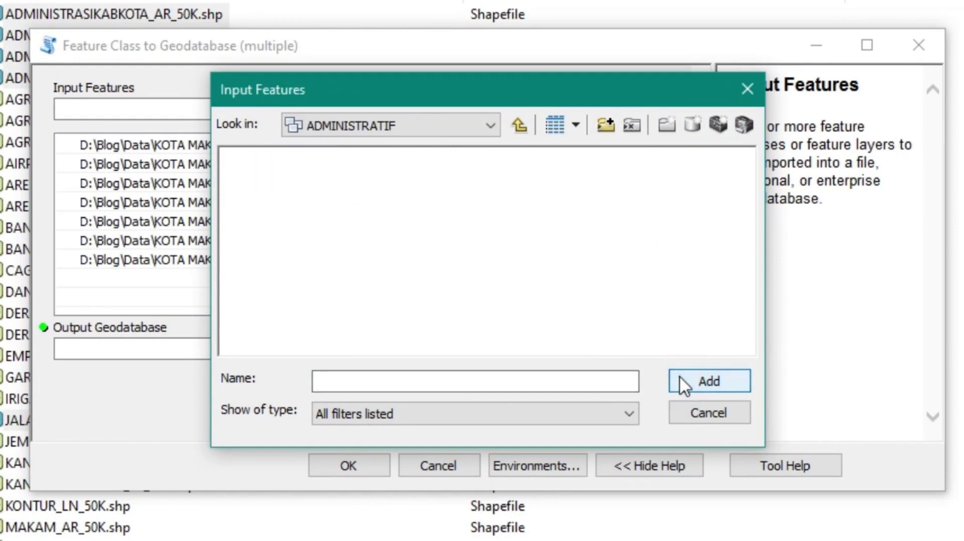
{"action": "left_click", "coordinate": [519, 125]}
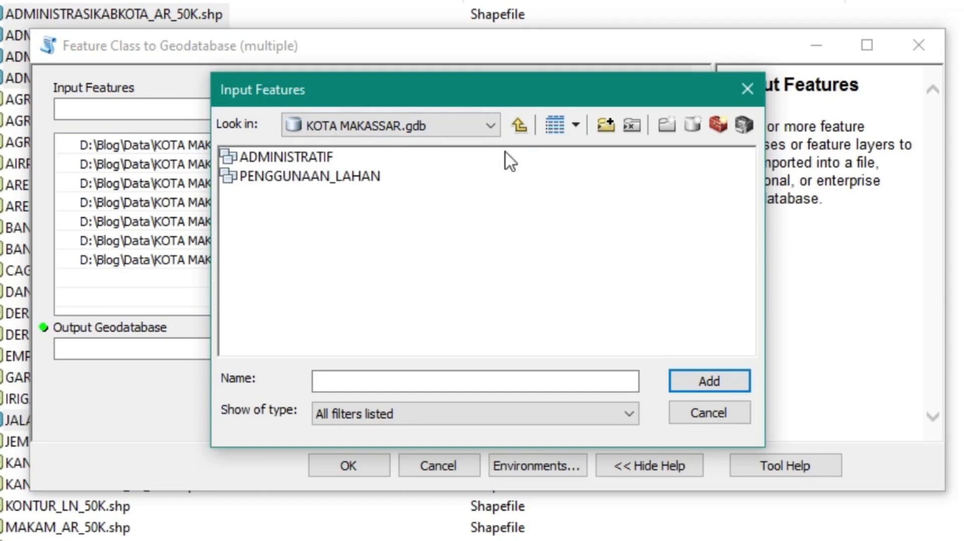
{"action": "left_click", "coordinate": [749, 95]}
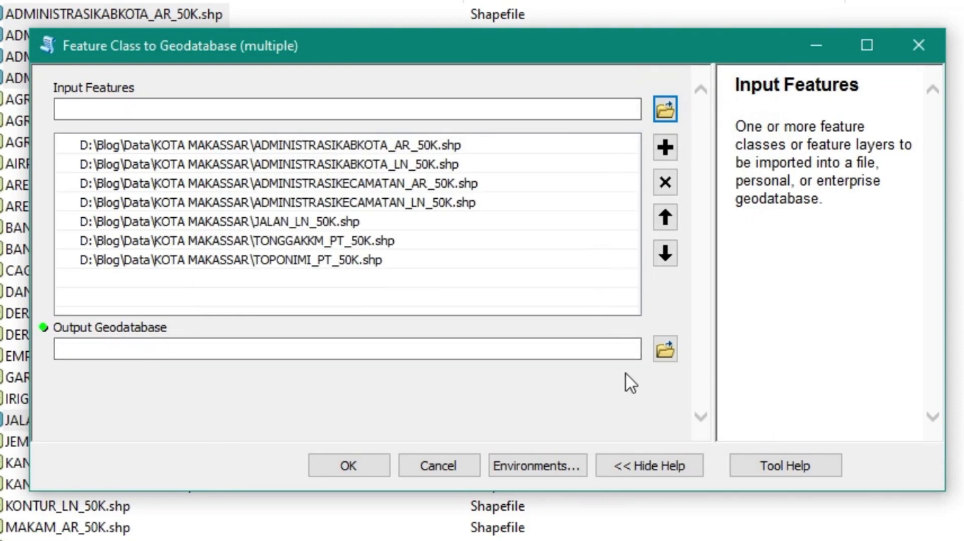
Set the output geodatabase to the ADMINISTRATIF dataset in KOTA MAKASSAR.gdb and run the export.
{"action": "left_click", "coordinate": [664, 344]}
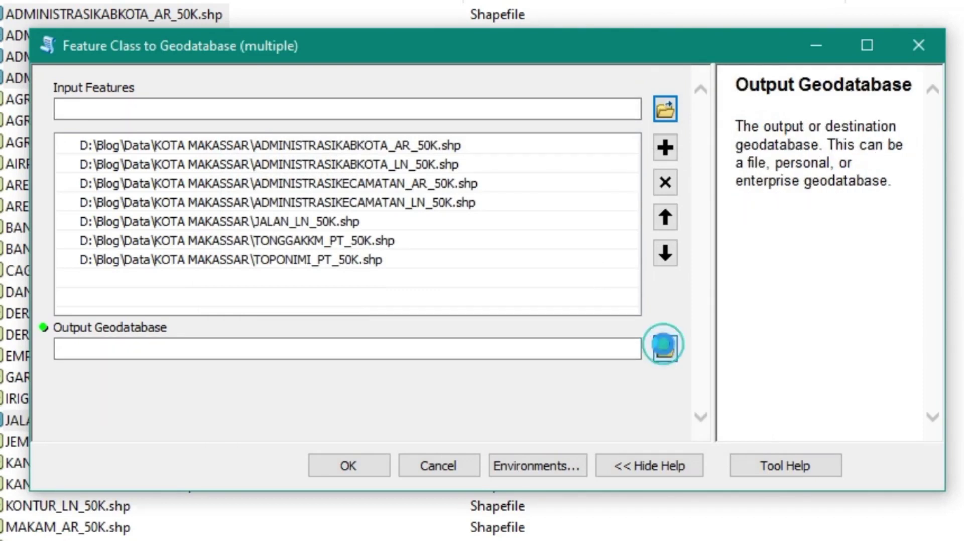
{"action": "left_click", "coordinate": [519, 126]}
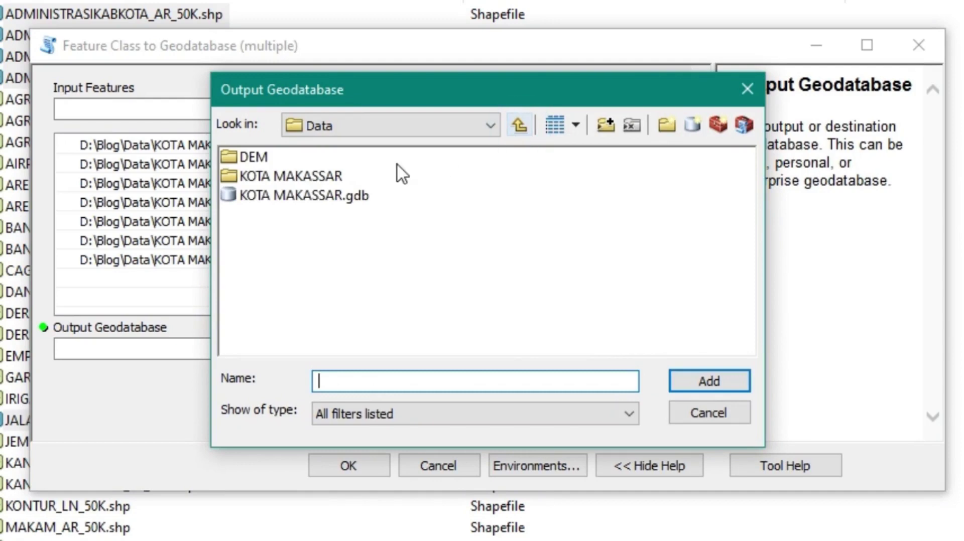
{"action": "double_click", "coordinate": [307, 196]}
{"action": "left_click", "coordinate": [289, 159]}
{"action": "left_click", "coordinate": [736, 378]}
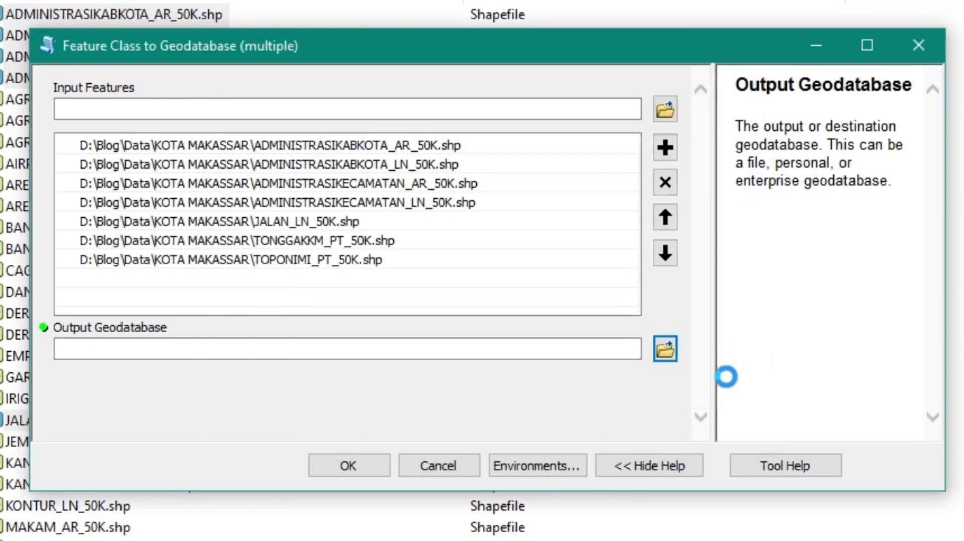
{"action": "left_click", "coordinate": [373, 471]}
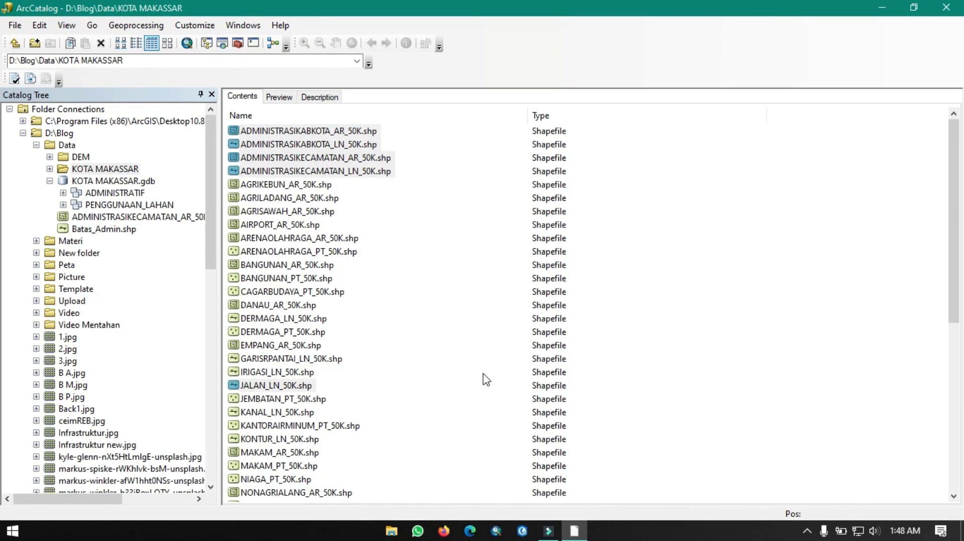
Check which feature classes the ADMINISTRATIF and PENGGUNAAN_LAHAN datasets contain, expanding ADMINISTRATIF in the catalog tree.
{"action": "left_click", "coordinate": [75, 193]}
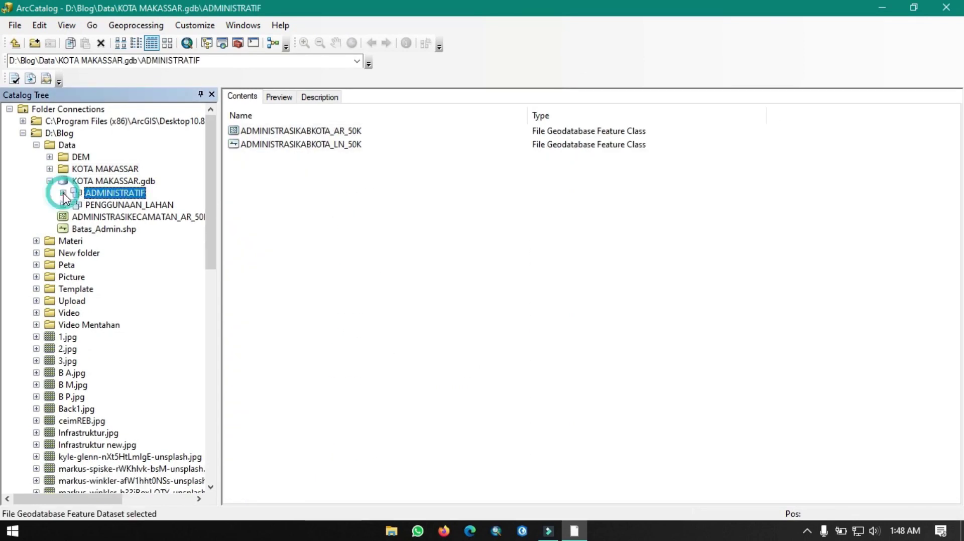
{"action": "left_click", "coordinate": [120, 196]}
{"action": "left_click_drag", "start_coordinate": [267, 245], "coordinate": [338, 249]}
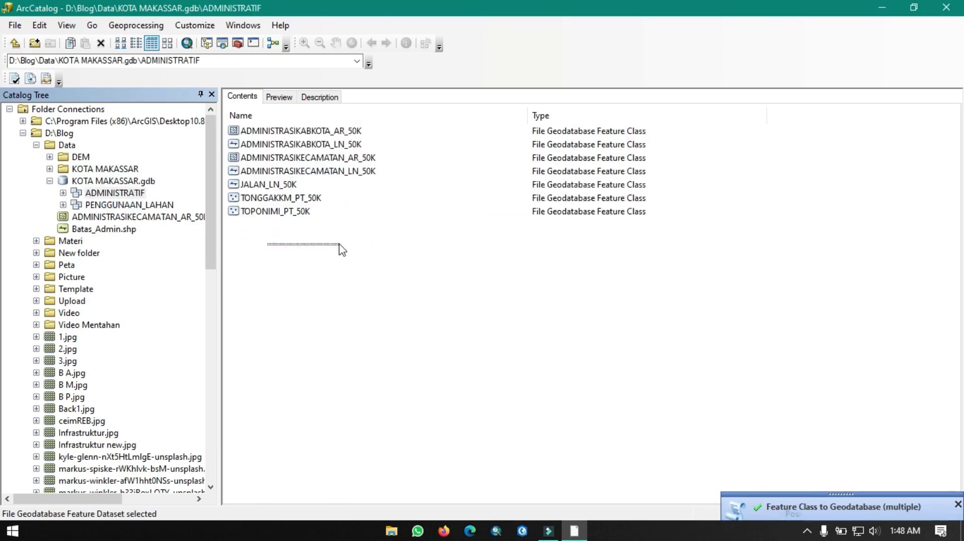
{"action": "left_click", "coordinate": [63, 192]}
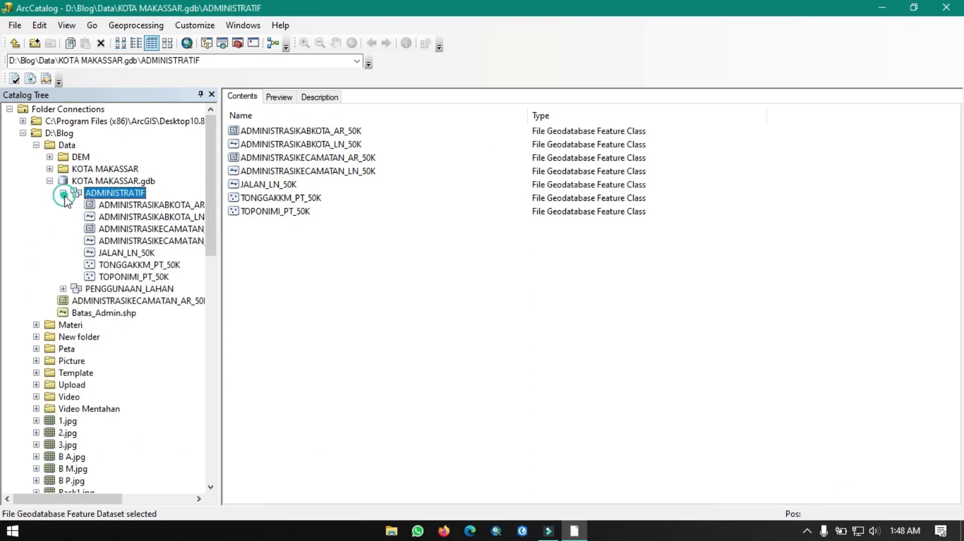
{"action": "left_click_drag", "start_coordinate": [363, 261], "coordinate": [289, 249]}
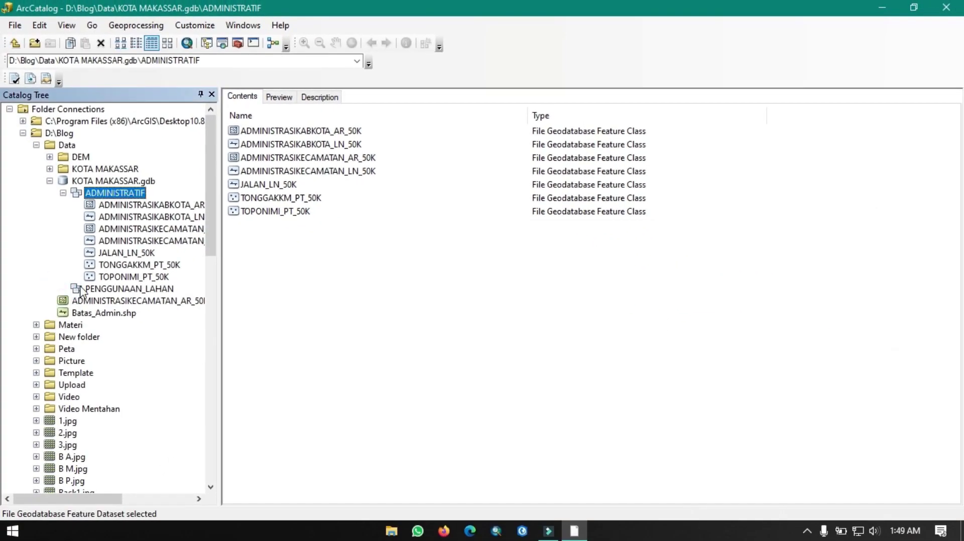
{"action": "left_click", "coordinate": [81, 289]}
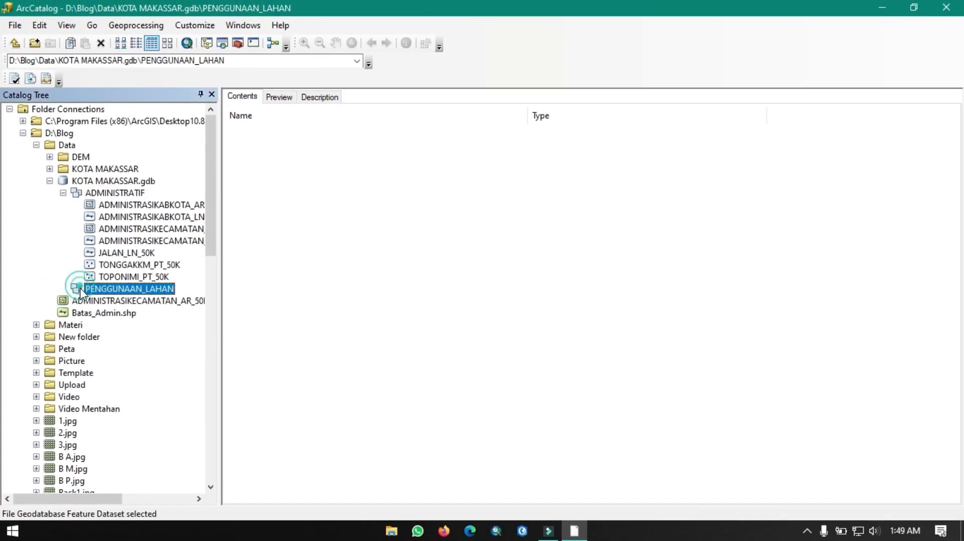
In the KOTA MAKASSAR folder, select the AR shapefiles from AGRIKEBUN through ARENAOLAHRAGA, plus BANGUNAN, DANAU, EMPANG, MAKAM and NONAGRIALANG.
{"action": "left_click", "coordinate": [95, 171]}
{"action": "scroll", "coordinate": [485, 269], "scroll_direction": "down", "scroll_amount": 10}
{"action": "scroll", "coordinate": [403, 302], "scroll_direction": "up", "scroll_amount": 10}
{"action": "left_click", "coordinate": [325, 187]}
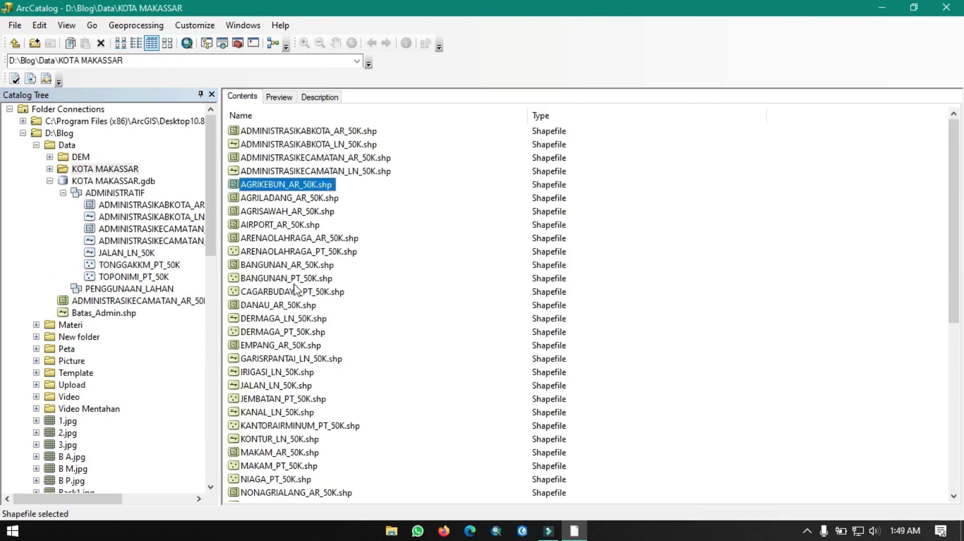
{"action": "left_click", "coordinate": [254, 239], "text": "shift"}
{"action": "left_click", "coordinate": [287, 265], "text": "ctrl"}
{"action": "left_click", "coordinate": [272, 305], "text": "ctrl"}
{"action": "left_click", "coordinate": [282, 345], "text": "ctrl"}
{"action": "left_click", "coordinate": [284, 452], "text": "ctrl"}
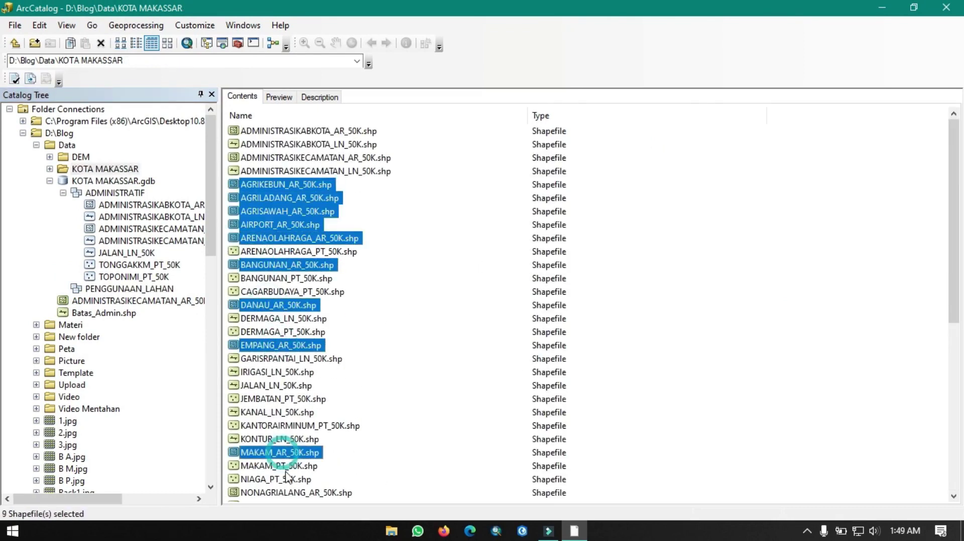
{"action": "left_click", "coordinate": [296, 493], "text": "ctrl"}
Add the NONAGRIHUTANBASAH, NONAGRISEMAKBELUKAR, PELABUHAN, PEMUKIMAN, PESISIR, RAWA, RUNWAY, SUNGAI, TAMBAK and TERUMBUKARANG AR shapefiles to the selection.
{"action": "scroll", "coordinate": [311, 363], "scroll_direction": "down", "scroll_amount": 3}
{"action": "left_click", "coordinate": [270, 308], "text": "ctrl"}
{"action": "left_click", "coordinate": [263, 321], "text": "ctrl"}
{"action": "left_click", "coordinate": [293, 334], "text": "ctrl"}
{"action": "left_click", "coordinate": [281, 373], "text": "ctrl"}
{"action": "left_click", "coordinate": [264, 399], "text": "ctrl"}
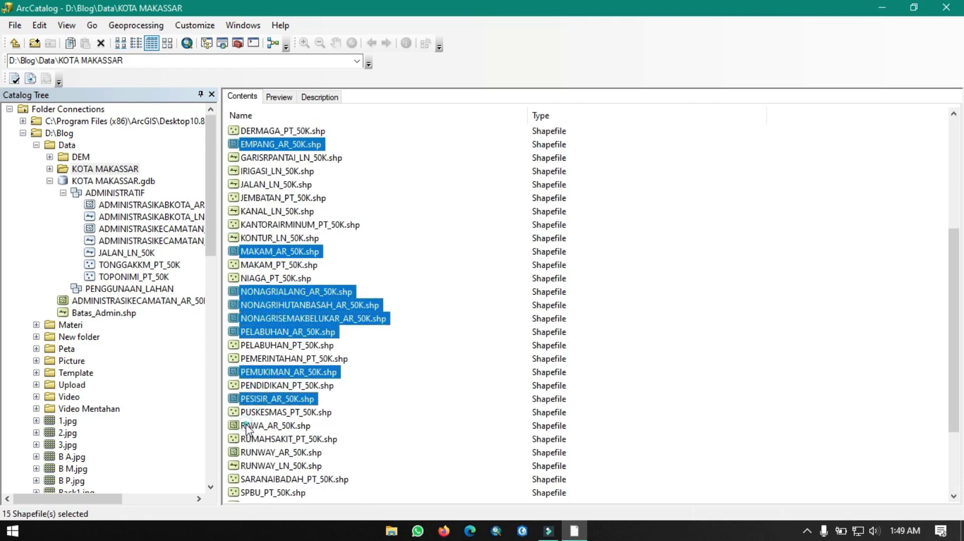
{"action": "left_click", "coordinate": [249, 427], "text": "ctrl"}
{"action": "left_click", "coordinate": [266, 453], "text": "ctrl"}
{"action": "scroll", "coordinate": [274, 435], "scroll_direction": "down", "scroll_amount": 3}
{"action": "left_click", "coordinate": [274, 427], "text": "ctrl"}
{"action": "left_click", "coordinate": [271, 452], "text": "ctrl"}
{"action": "left_click", "coordinate": [281, 466], "text": "ctrl"}
Export the selected AR shapefiles with Export To Geodatabase (multiple) into the PENGGUNAAN_LAHAN dataset of KOTA MAKASSAR.gdb.
{"action": "right_click", "coordinate": [276, 423]}
{"action": "mouse_move", "coordinate": [352, 363]}
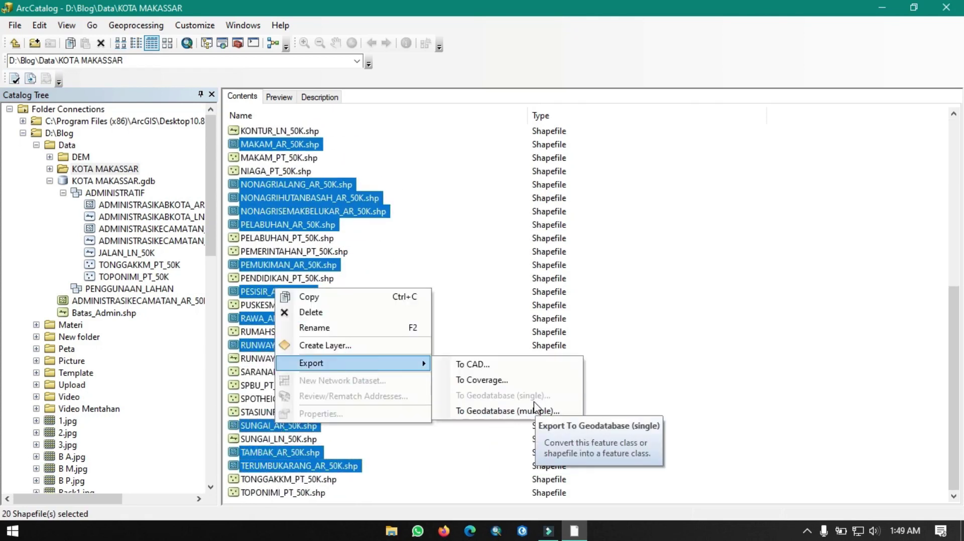
{"action": "left_click", "coordinate": [507, 411]}
{"action": "left_click", "coordinate": [649, 344]}
{"action": "left_click", "coordinate": [431, 233]}
{"action": "left_click", "coordinate": [682, 361]}
{"action": "left_click", "coordinate": [470, 419]}
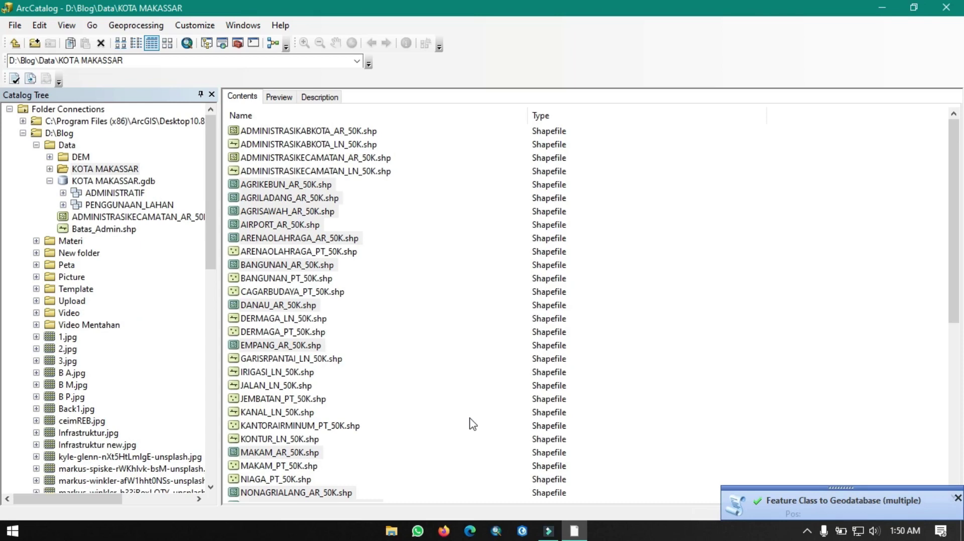
Review the feature classes in the PENGGUNAAN_LAHAN and ADMINISTRATIF datasets, and collapse KOTA MAKASSAR.gdb to view its datasets.
{"action": "left_click", "coordinate": [111, 206]}
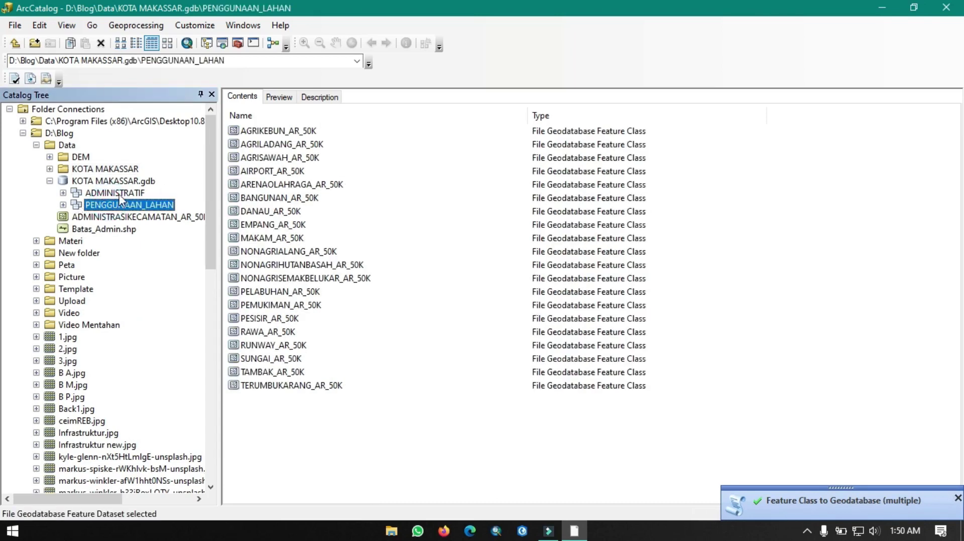
{"action": "left_click_drag", "start_coordinate": [302, 432], "coordinate": [269, 426]}
{"action": "left_click", "coordinate": [63, 203]}
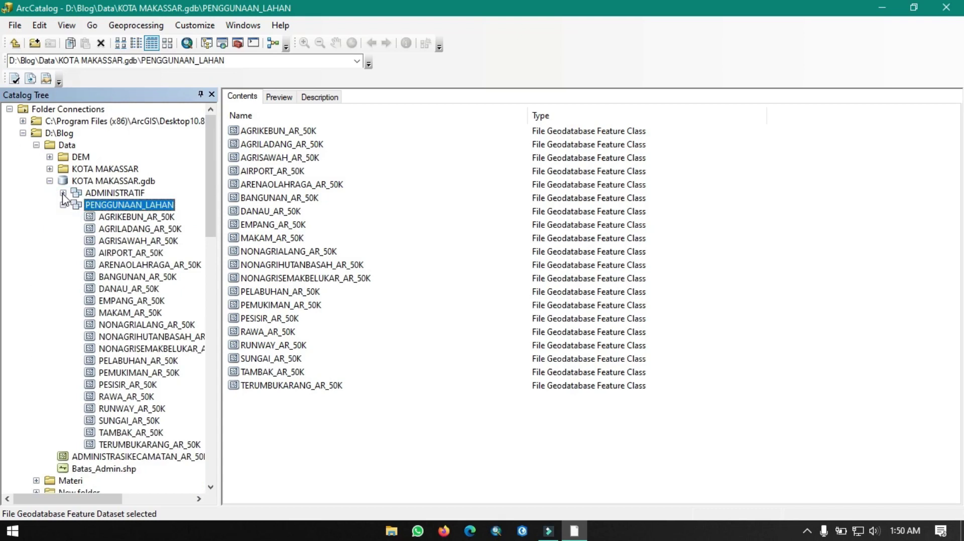
{"action": "left_click", "coordinate": [63, 193]}
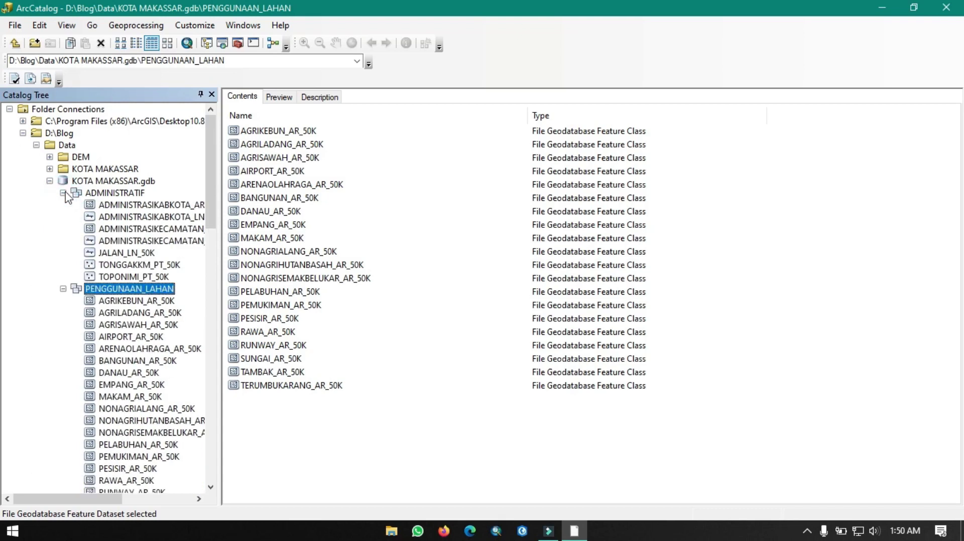
{"action": "left_click", "coordinate": [63, 184]}
{"action": "left_click", "coordinate": [49, 181]}
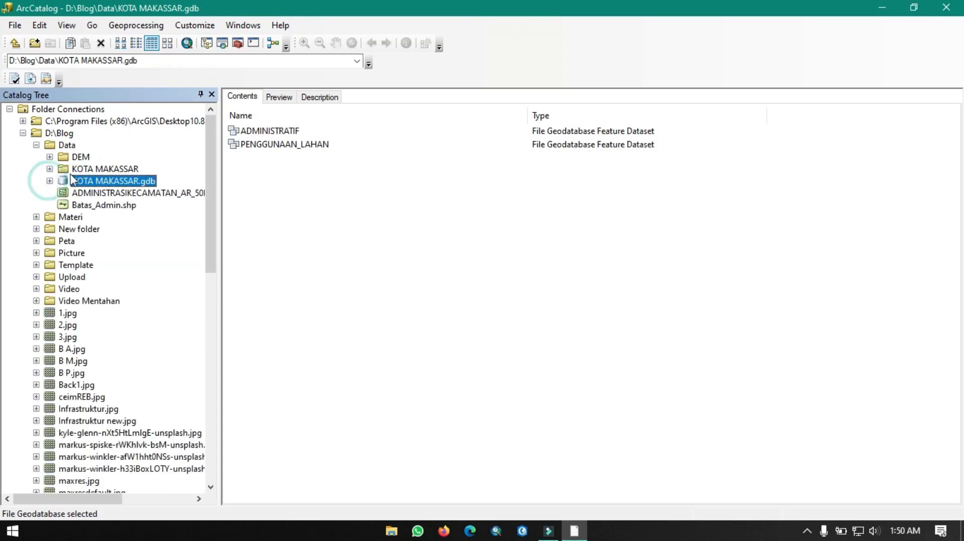
{"action": "left_click", "coordinate": [313, 237]}
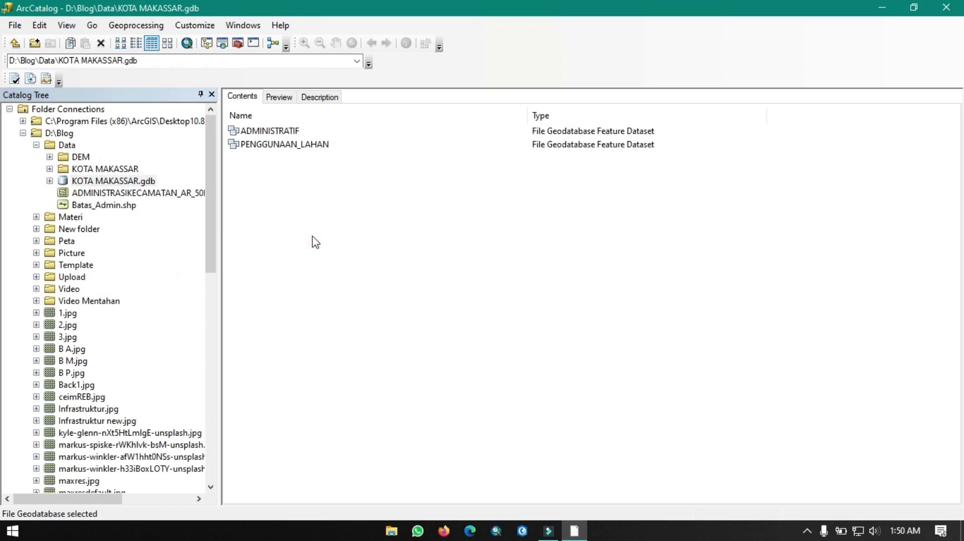
Switch to File Explorer, browse to the D:\Blog\Data folder and widen the Name column of its file list.
{"action": "left_click", "coordinate": [392, 531]}
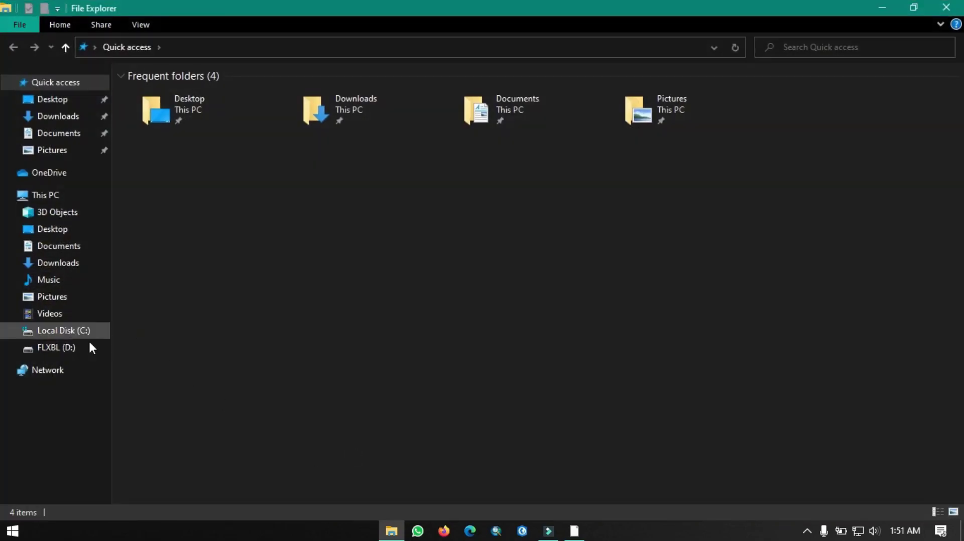
{"action": "left_click", "coordinate": [64, 350]}
{"action": "left_click", "coordinate": [217, 120]}
{"action": "double_click", "coordinate": [217, 120]}
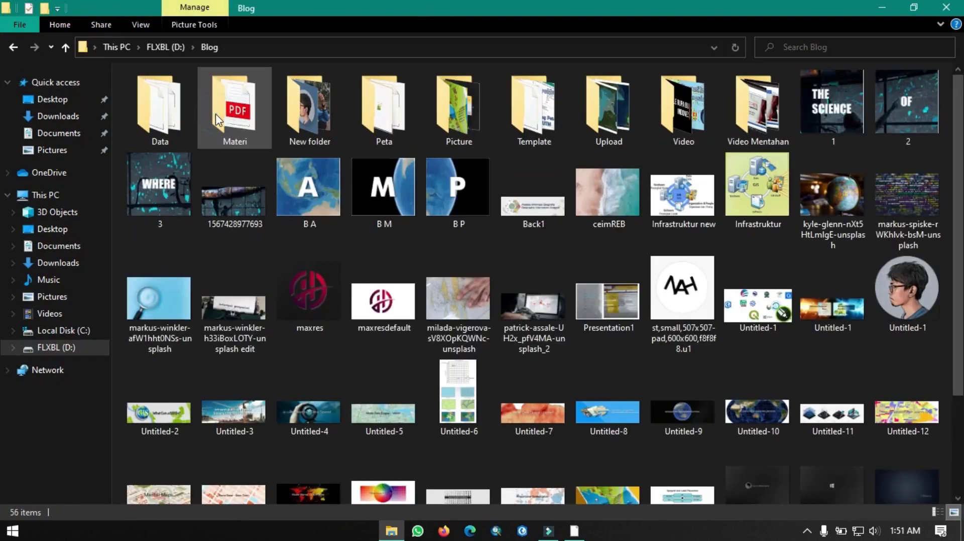
{"action": "double_click", "coordinate": [191, 124]}
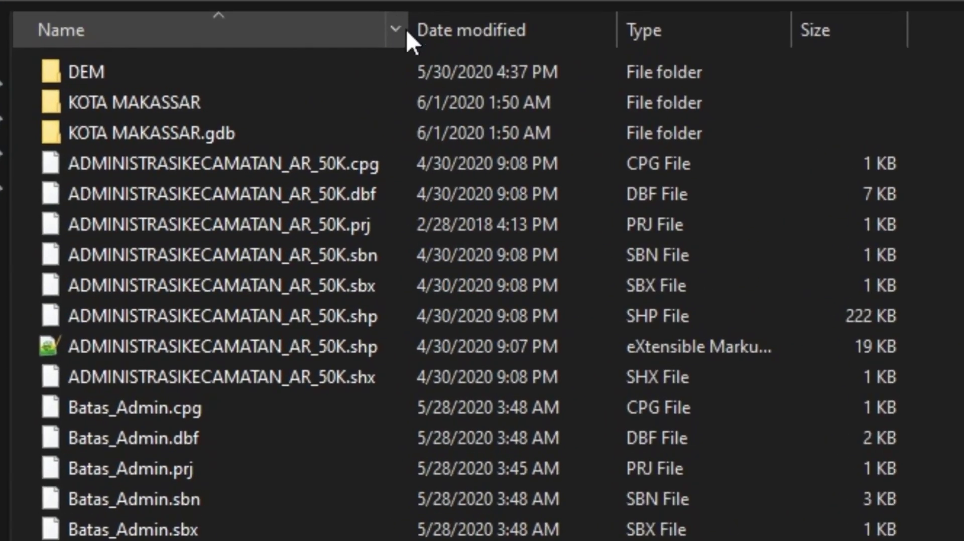
{"action": "left_click_drag", "start_coordinate": [420, 29], "coordinate": [896, 29]}
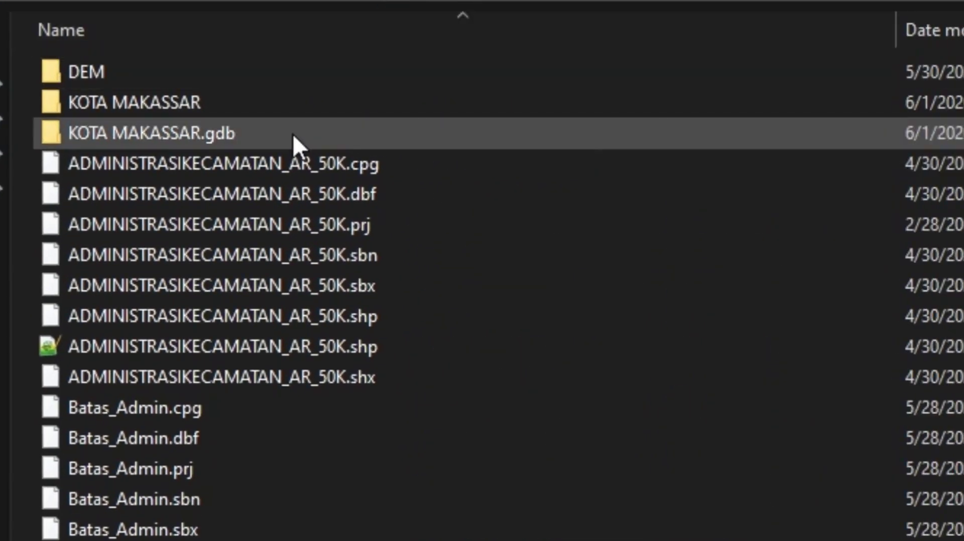
Inspect the files inside the KOTA MAKASSAR.gdb folder, return to the Data folder and minimize File Explorer.
{"action": "double_click", "coordinate": [294, 134]}
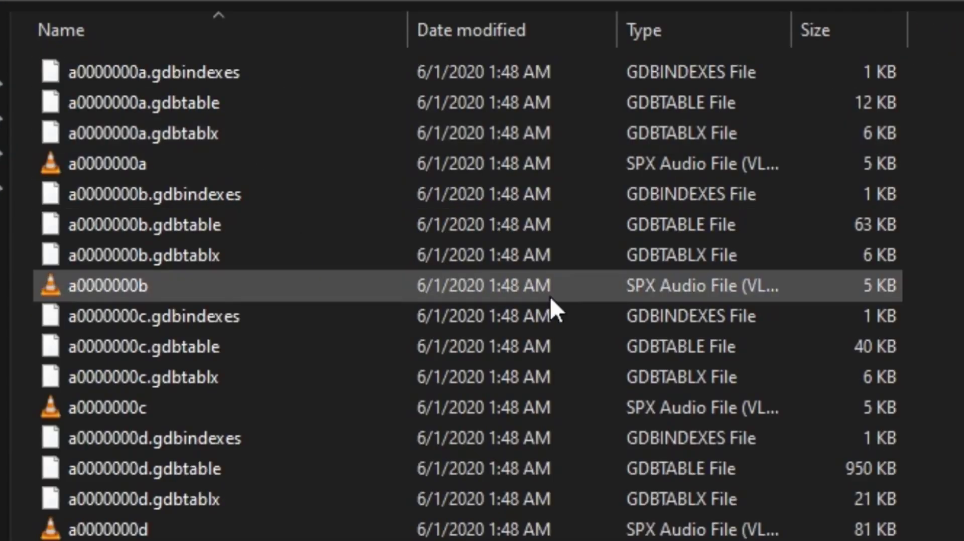
{"action": "scroll", "coordinate": [552, 306], "scroll_direction": "down", "scroll_amount": 8}
{"action": "scroll", "coordinate": [562, 302], "scroll_direction": "down", "scroll_amount": 20}
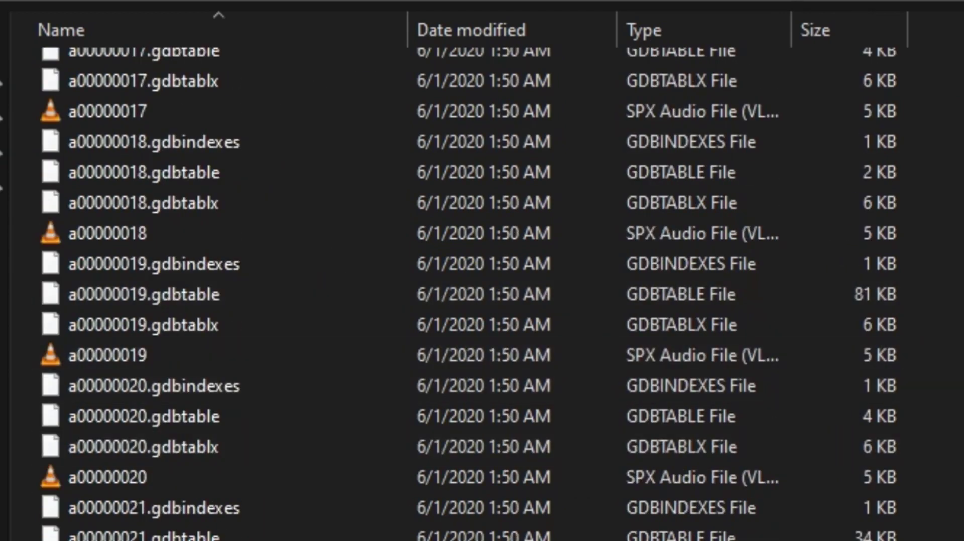
{"action": "scroll", "coordinate": [467, 293], "scroll_direction": "up", "scroll_amount": 20}
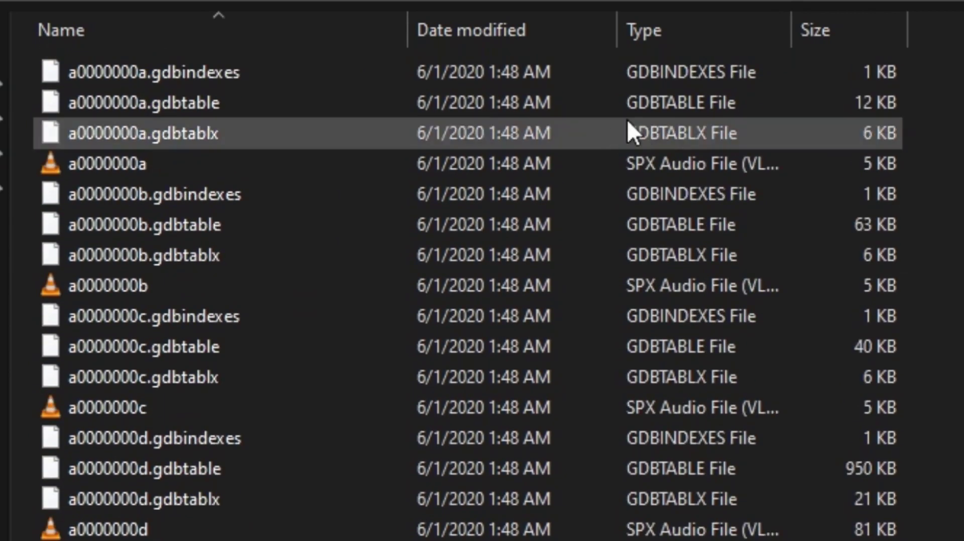
{"action": "scroll", "coordinate": [683, 202], "scroll_direction": "down", "scroll_amount": 20}
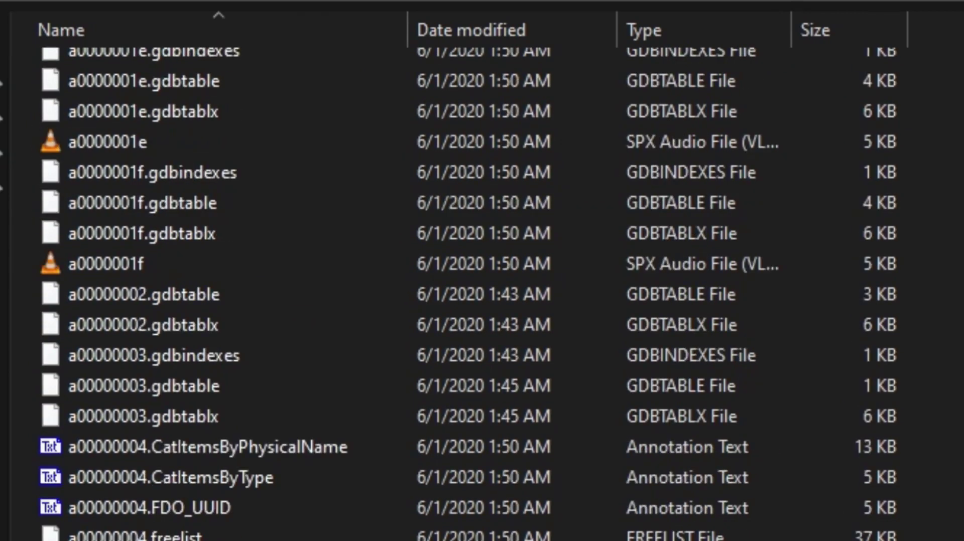
{"action": "key", "text": "alt+Up"}
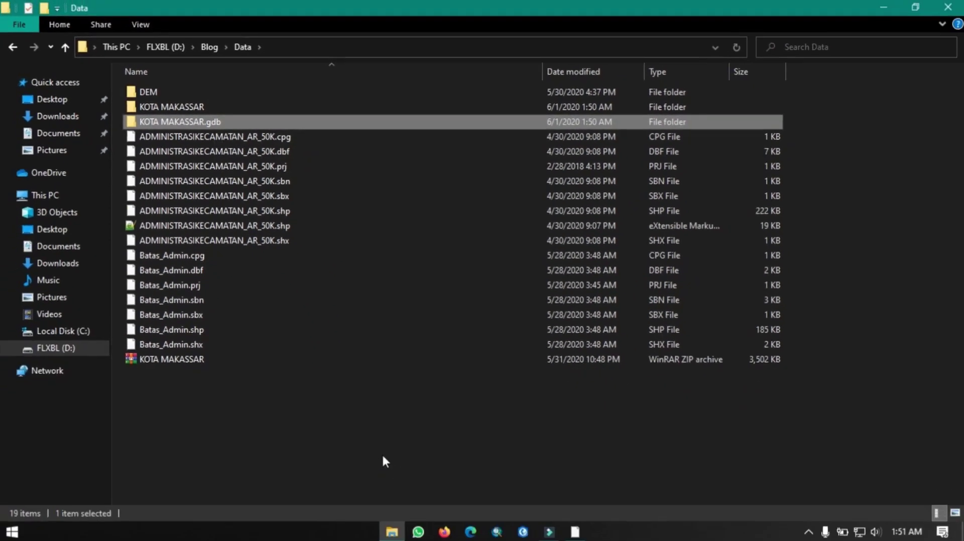
{"action": "left_click", "coordinate": [882, 8]}
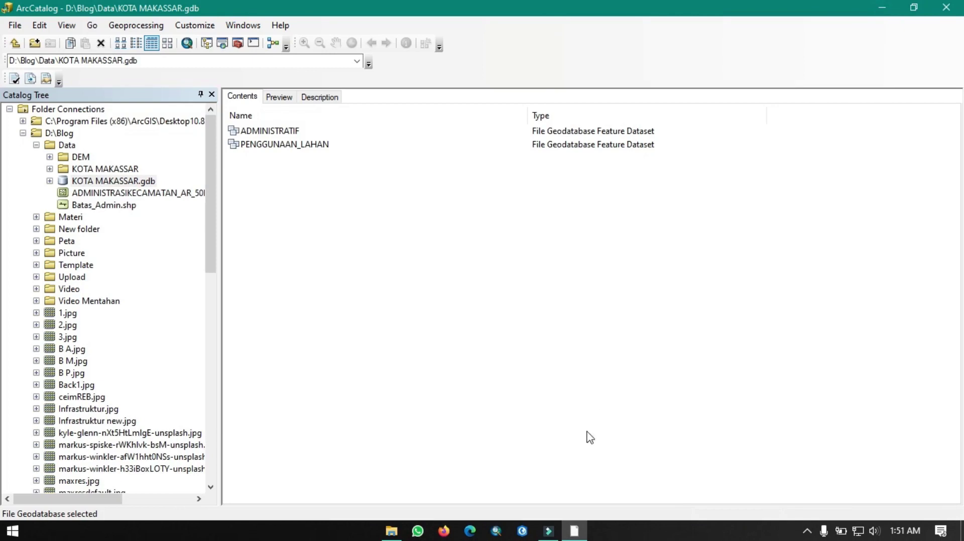
Launch ArcMap 10.8 and dismiss the Getting Started dialog to work in a blank map.
{"action": "key", "text": "super"}
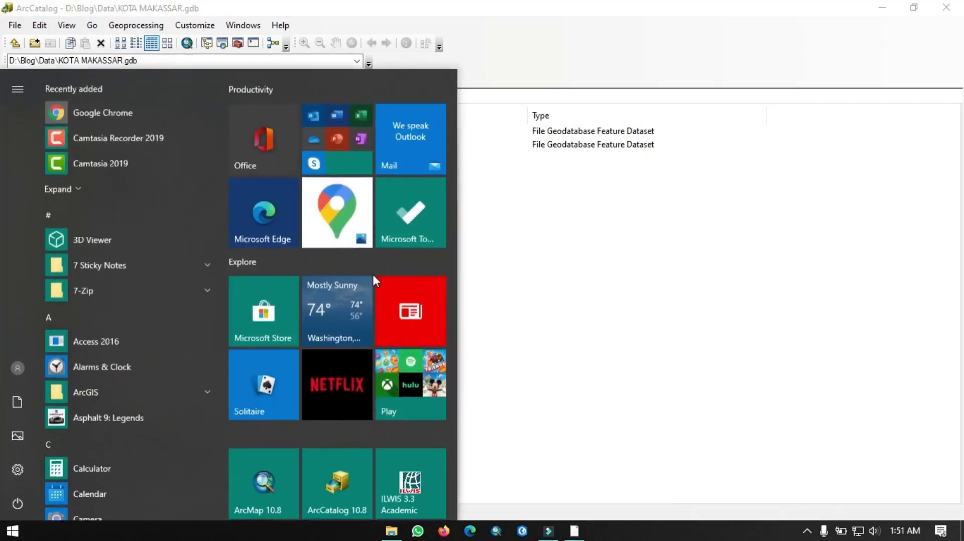
{"action": "type", "text": "ae"}
{"action": "key", "text": "BackSpace"}
{"action": "type", "text": "rcm"}
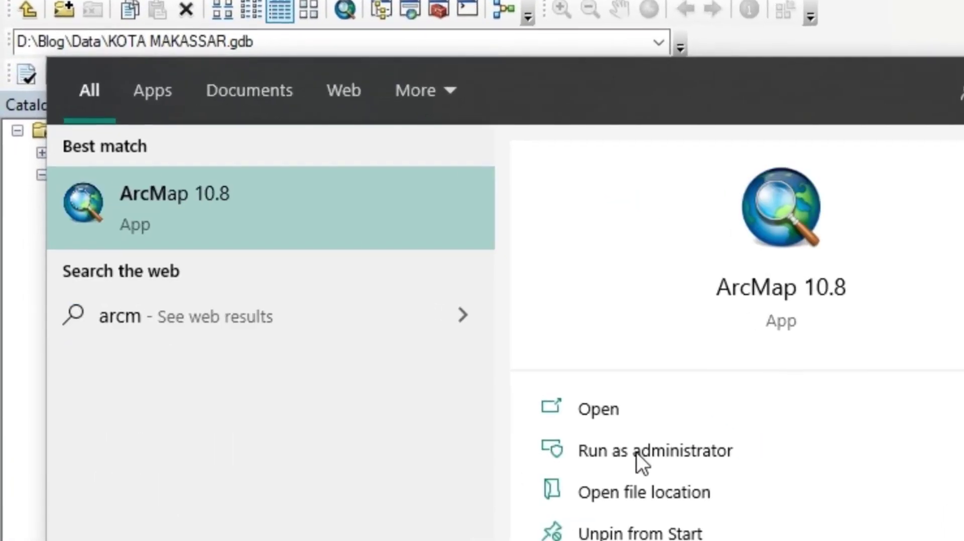
{"action": "type", "text": "a"}
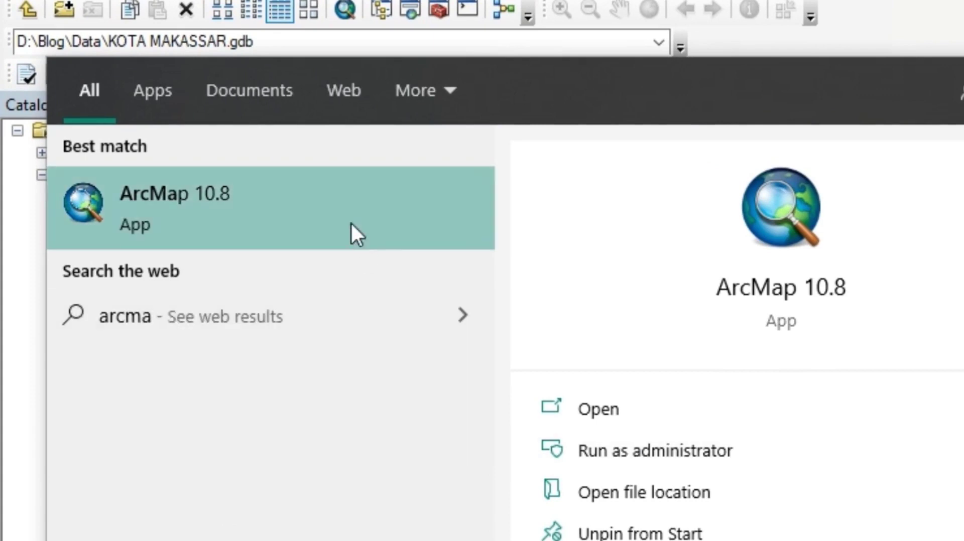
{"action": "left_click", "coordinate": [351, 221]}
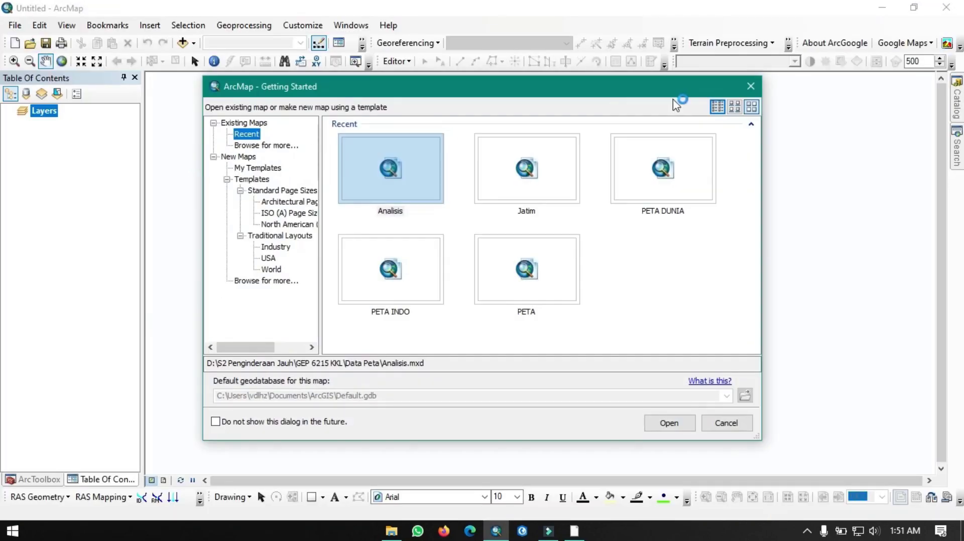
{"action": "left_click", "coordinate": [753, 88]}
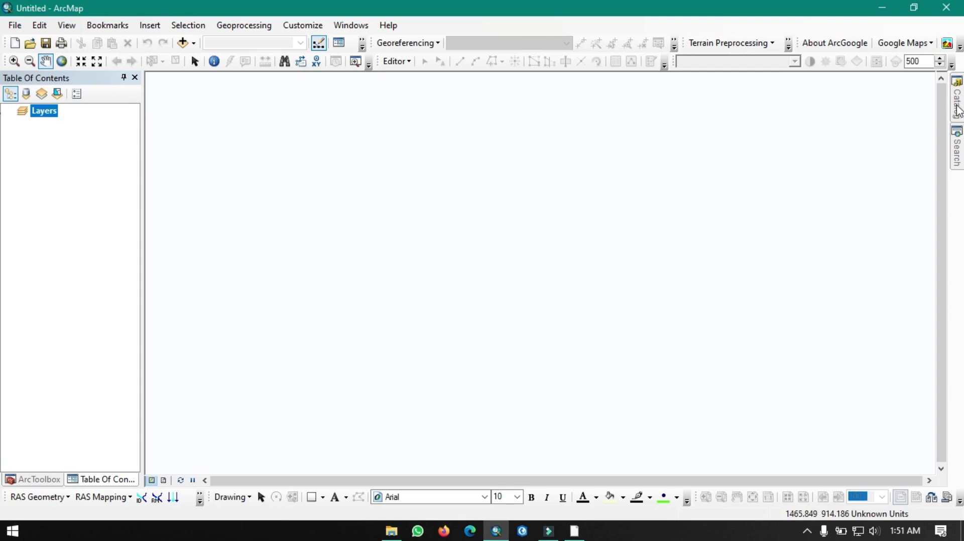
In the ArcMap catalog, browse to D:\Blog\Data and expand KOTA MAKASSAR.gdb to show its feature datasets.
{"action": "left_click", "coordinate": [958, 111]}
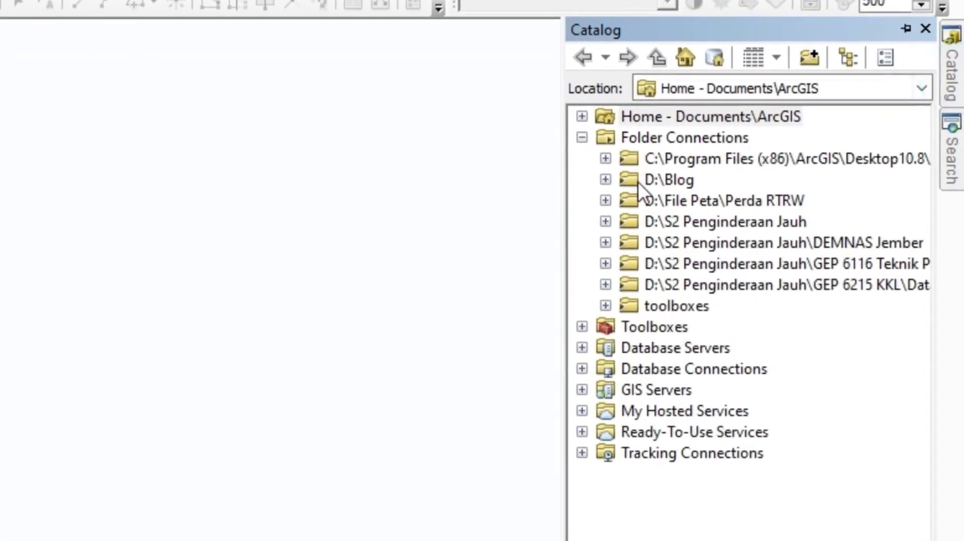
{"action": "left_click", "coordinate": [653, 181]}
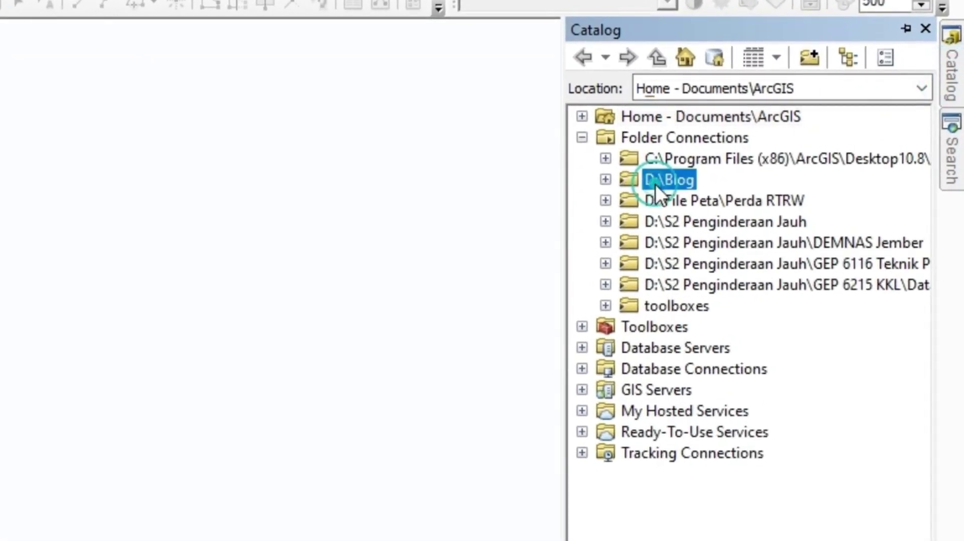
{"action": "left_click", "coordinate": [605, 180]}
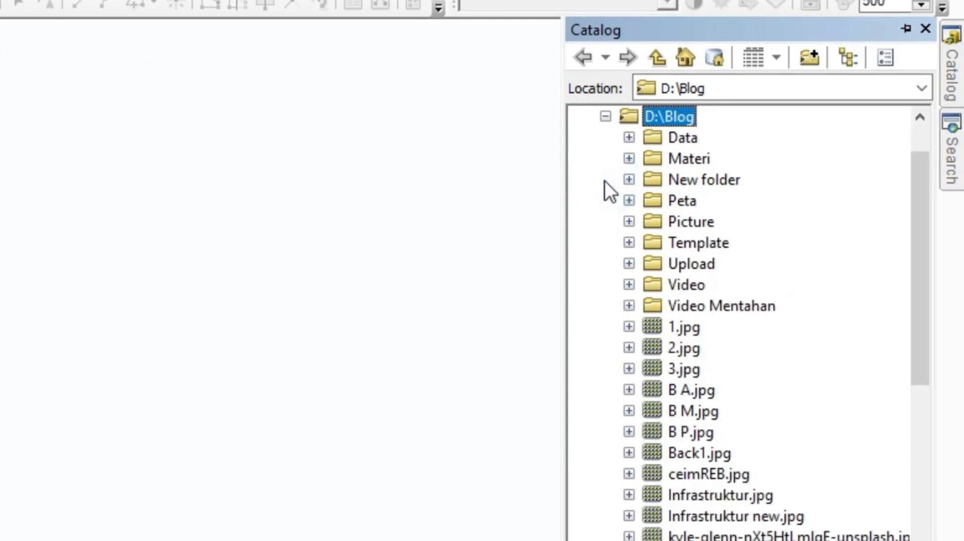
{"action": "left_click", "coordinate": [629, 138]}
{"action": "left_click", "coordinate": [758, 199]}
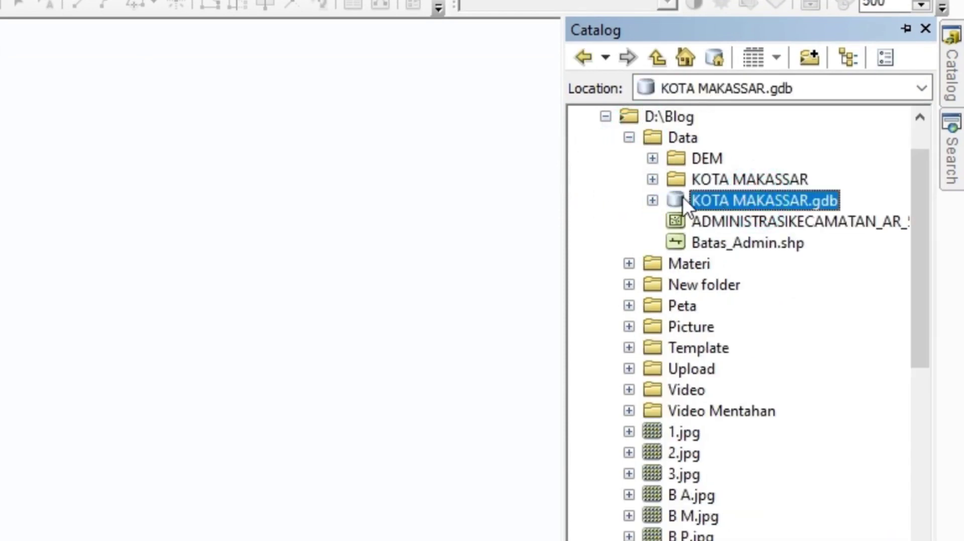
{"action": "left_click", "coordinate": [653, 201]}
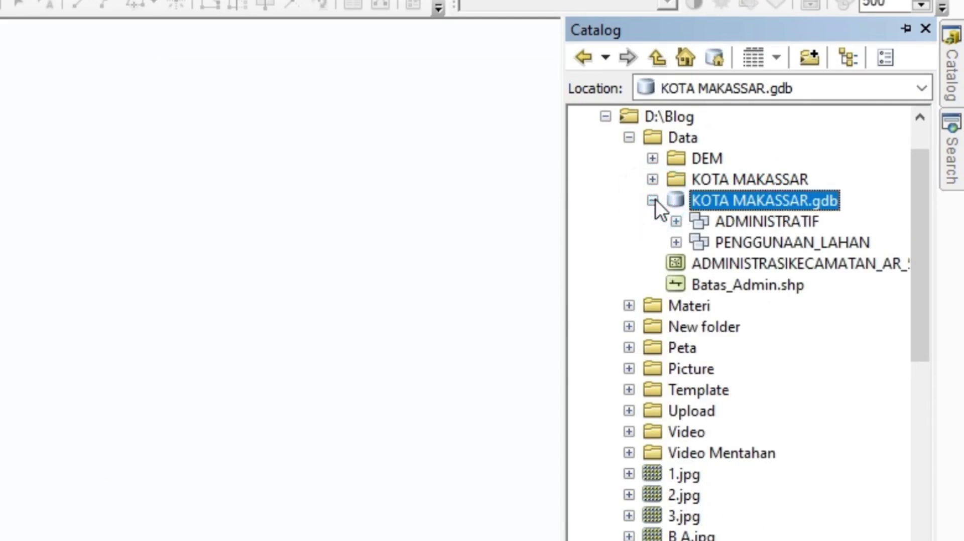
Add the whole ADMINISTRATIF feature dataset from KOTA MAKASSAR.gdb to the map's Layers data frame.
{"action": "left_click", "coordinate": [769, 221]}
{"action": "right_click", "coordinate": [768, 221]}
{"action": "left_click_drag", "start_coordinate": [768, 221], "coordinate": [191, 174]}
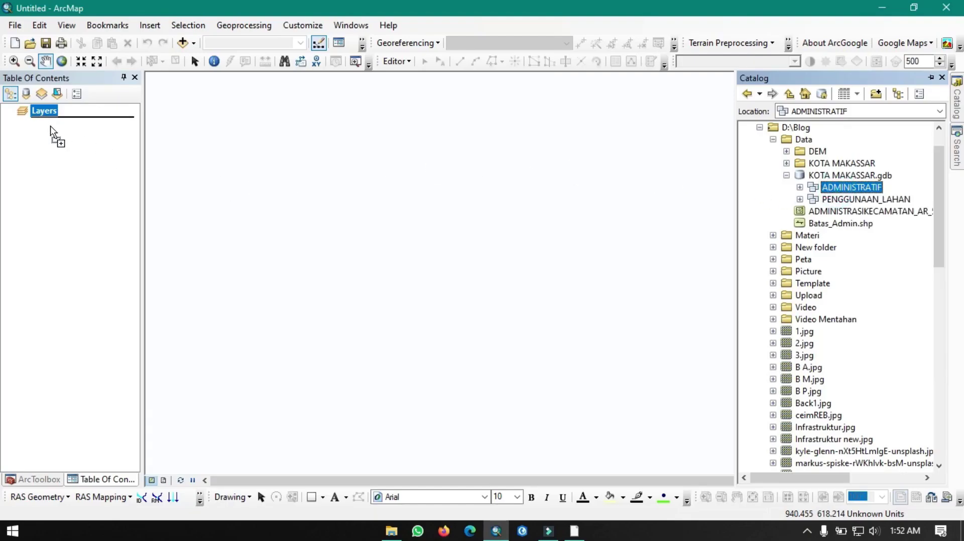
{"action": "left_click_drag", "start_coordinate": [50, 127], "coordinate": [50, 126]}
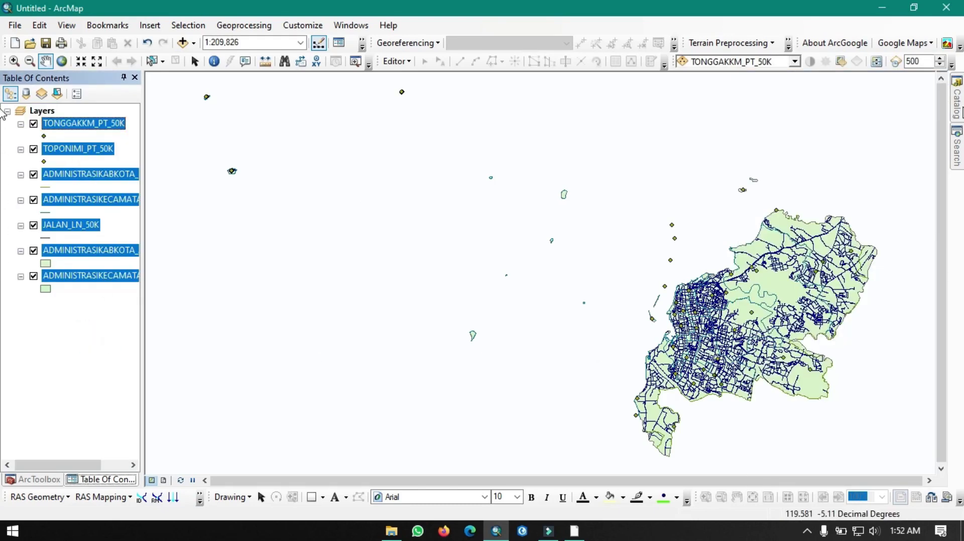
Look through the individual source shapefiles in the KOTA MAKASSAR folder in the catalog, and collapse the folder again.
{"action": "mouse_move", "coordinate": [957, 105]}
{"action": "left_click", "coordinate": [786, 163]}
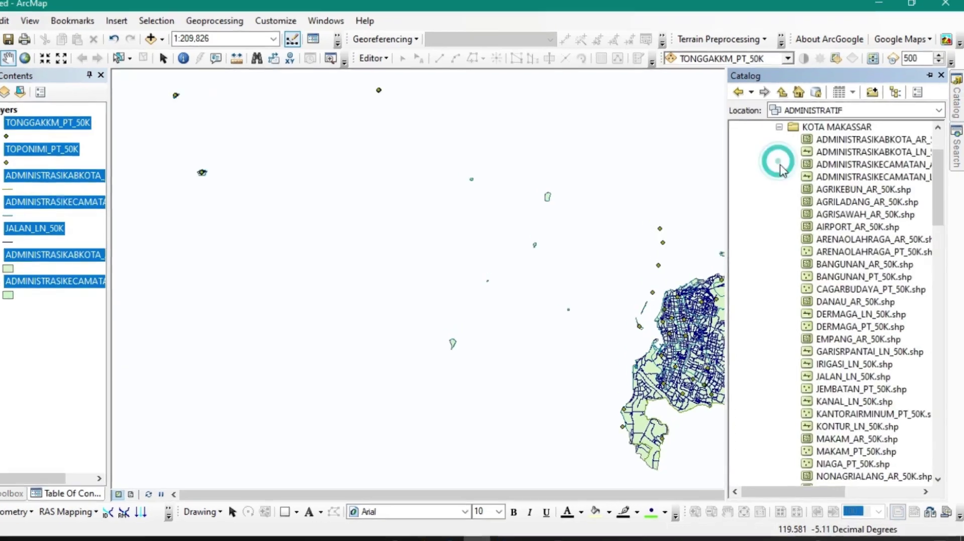
{"action": "scroll", "coordinate": [834, 218], "scroll_direction": "down", "scroll_amount": 4}
{"action": "scroll", "coordinate": [833, 201], "scroll_direction": "up", "scroll_amount": 2}
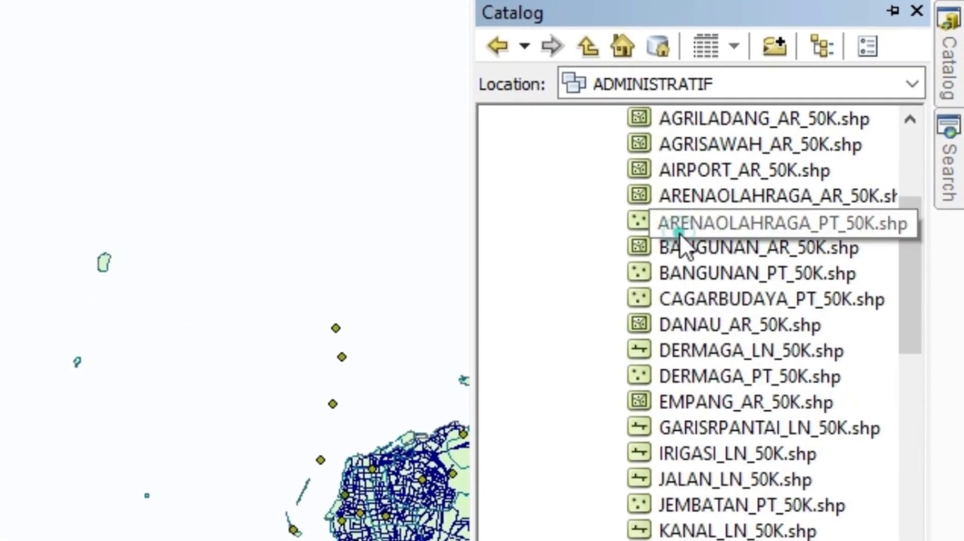
{"action": "left_click", "coordinate": [680, 233]}
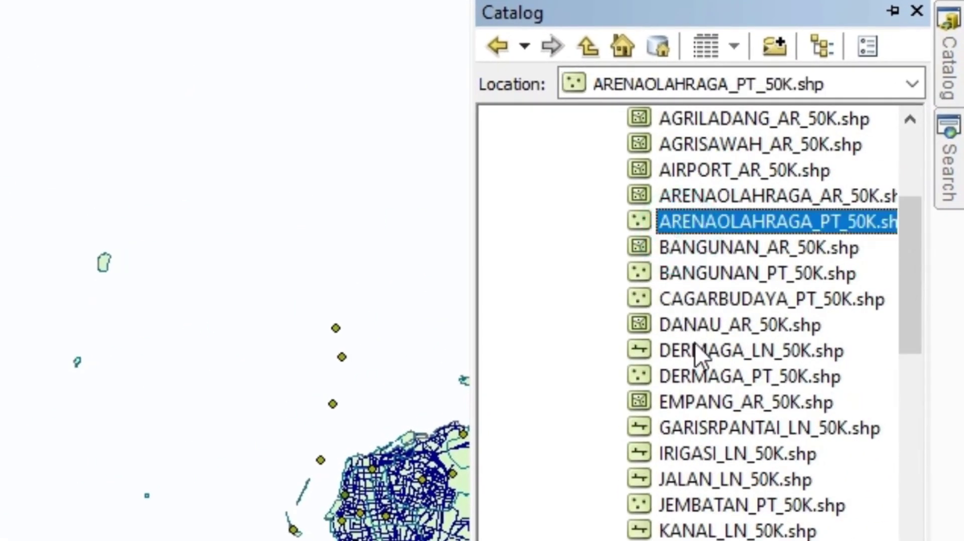
{"action": "left_click", "coordinate": [694, 347]}
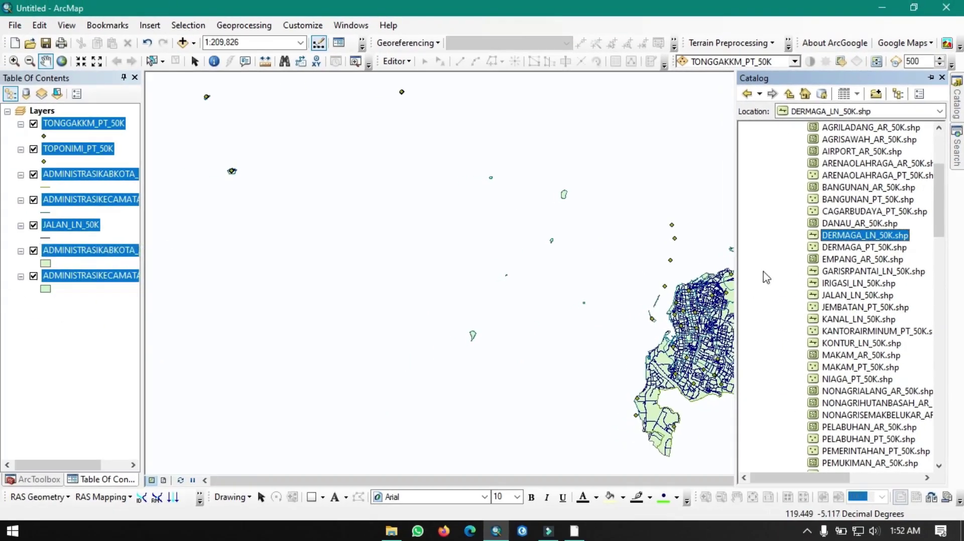
{"action": "scroll", "coordinate": [805, 221], "scroll_direction": "up", "scroll_amount": 4}
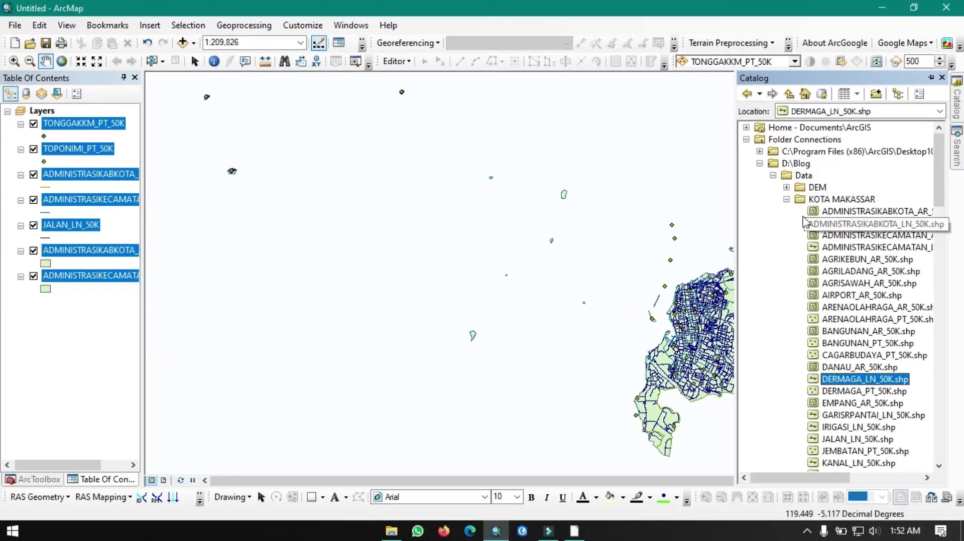
{"action": "left_click", "coordinate": [786, 199]}
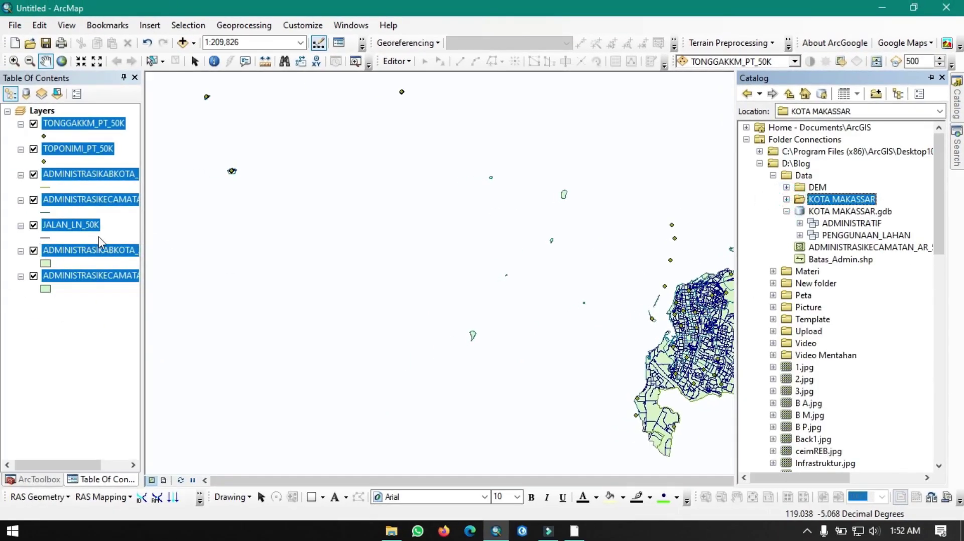
Review the ADMINISTRATIF and PENGGUNAAN_LAHAN datasets in the catalog and the administrative layers centred on the map.
{"action": "left_click", "coordinate": [82, 318]}
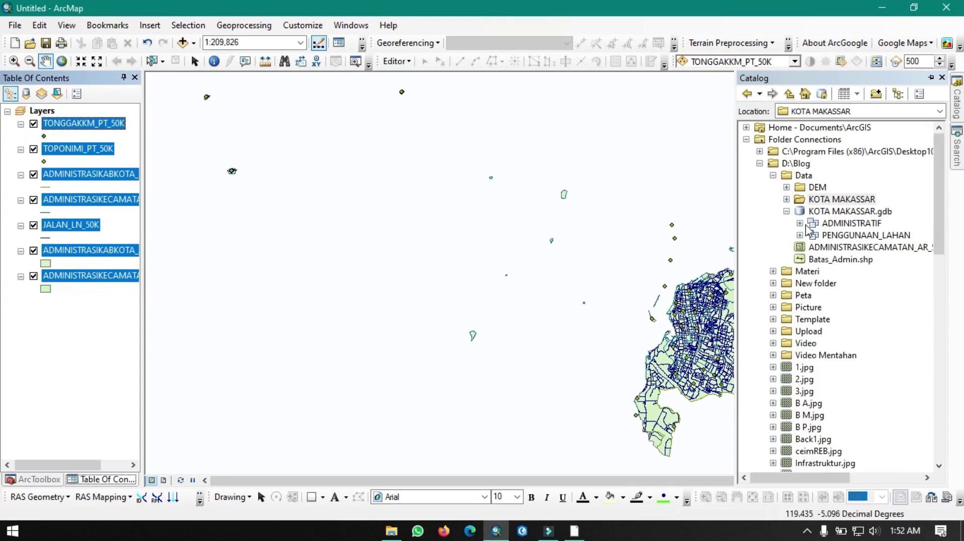
{"action": "left_click", "coordinate": [826, 224]}
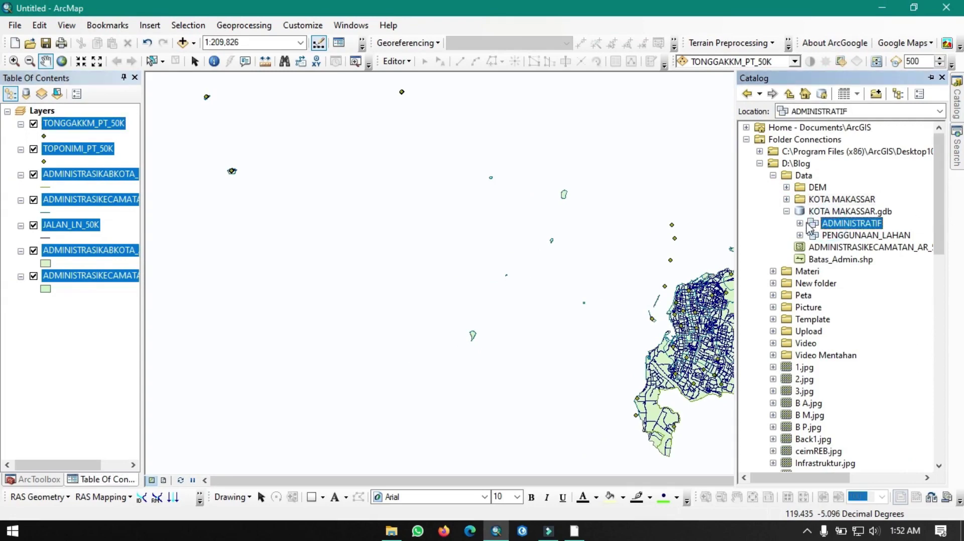
{"action": "left_click", "coordinate": [844, 235]}
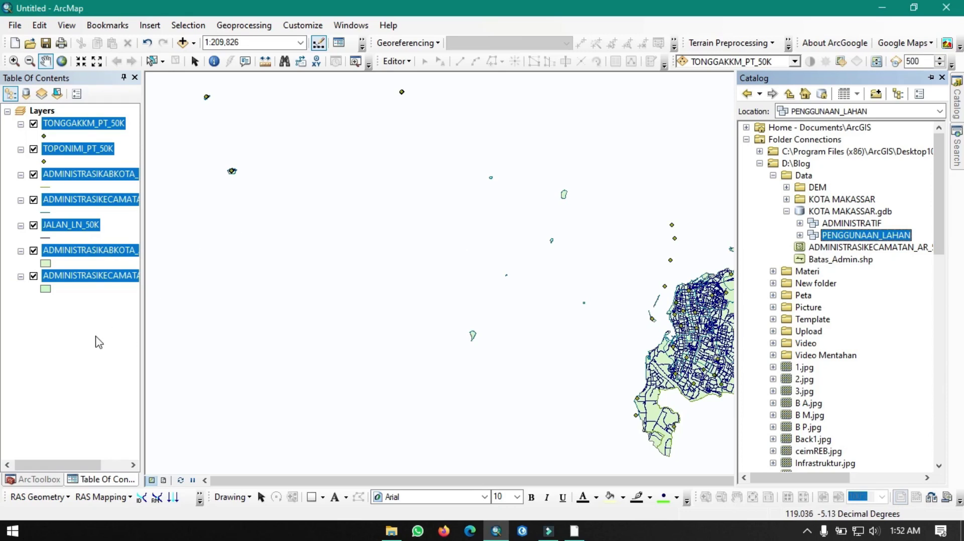
{"action": "left_click_drag", "start_coordinate": [616, 364], "coordinate": [336, 326]}
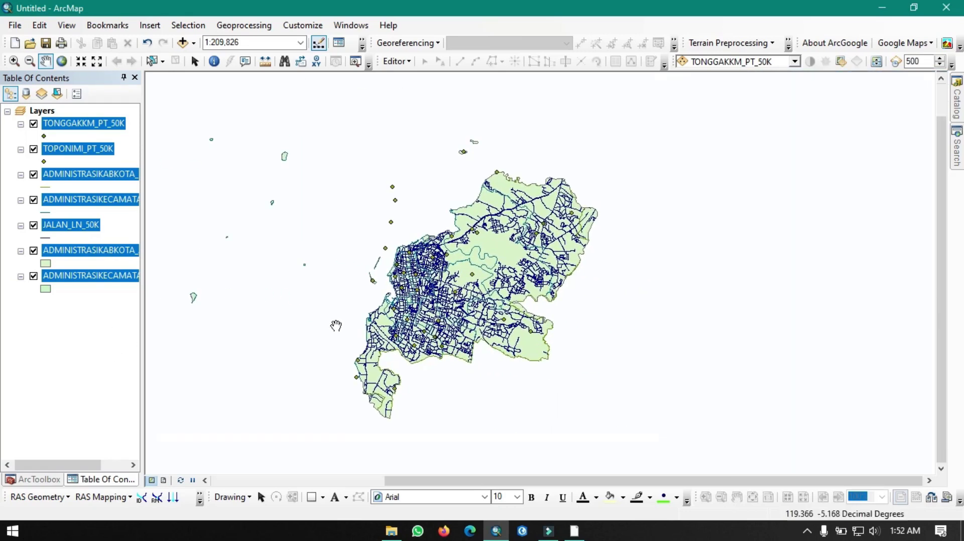
{"action": "left_click", "coordinate": [961, 107]}
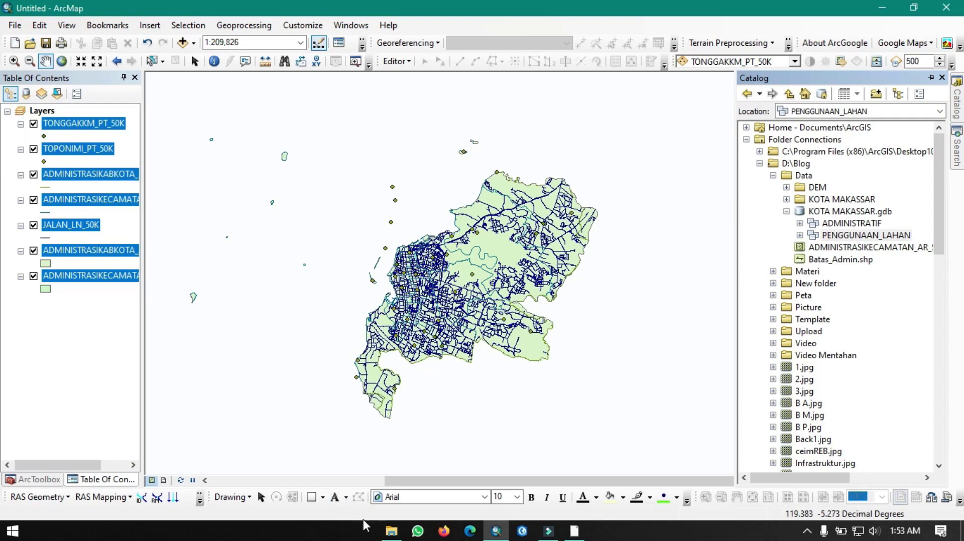
In File Explorer, look through the shapefile component files in the KOTA MAKASSAR folder and return to the geodatabase in the Data folder.
{"action": "left_click", "coordinate": [391, 531]}
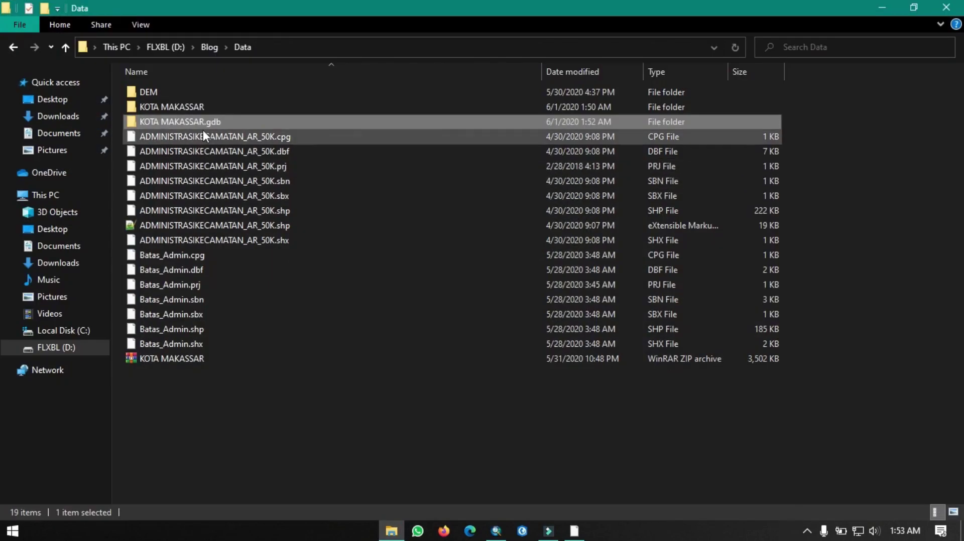
{"action": "right_click", "coordinate": [203, 126]}
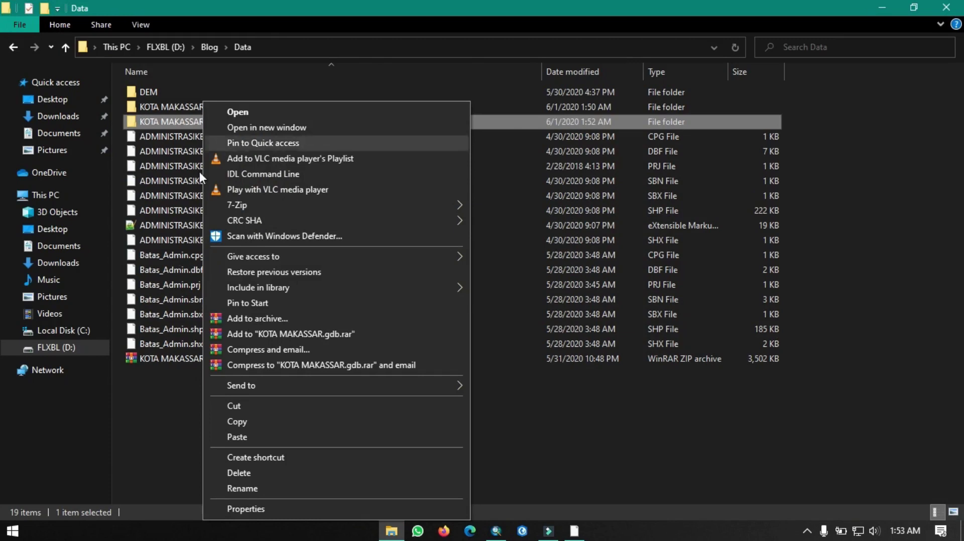
{"action": "left_click", "coordinate": [158, 416]}
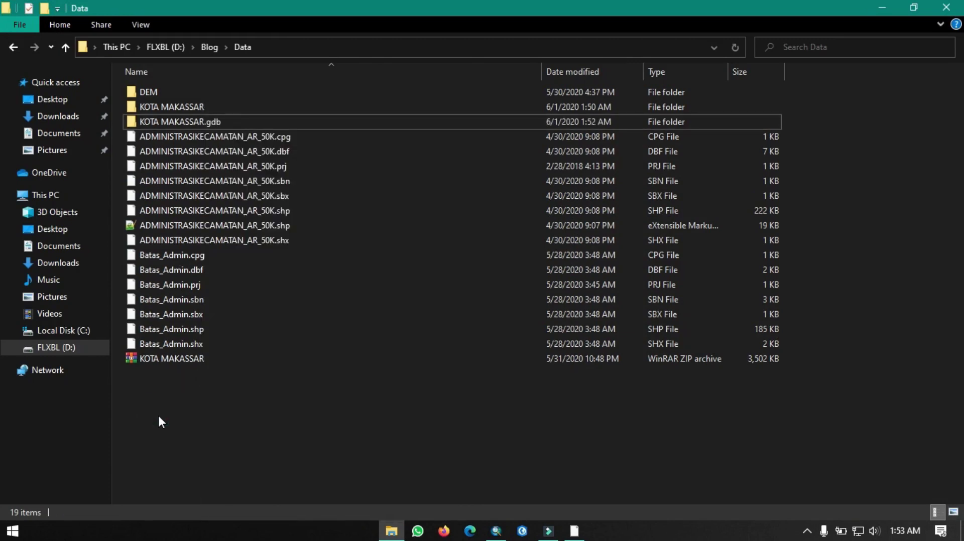
{"action": "left_click", "coordinate": [209, 107]}
{"action": "double_click", "coordinate": [219, 106]}
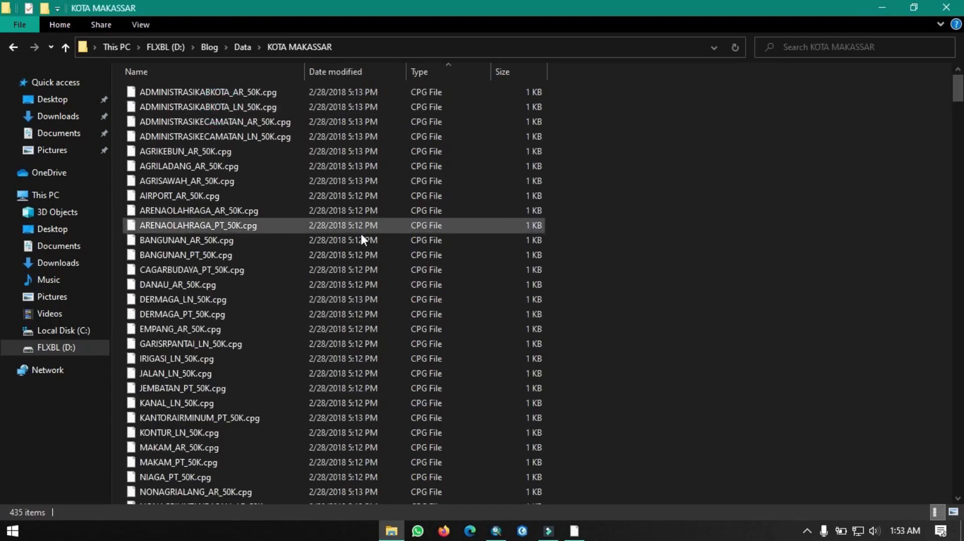
{"action": "scroll", "coordinate": [361, 235], "scroll_direction": "down", "scroll_amount": 20}
{"action": "scroll", "coordinate": [359, 244], "scroll_direction": "down", "scroll_amount": 8}
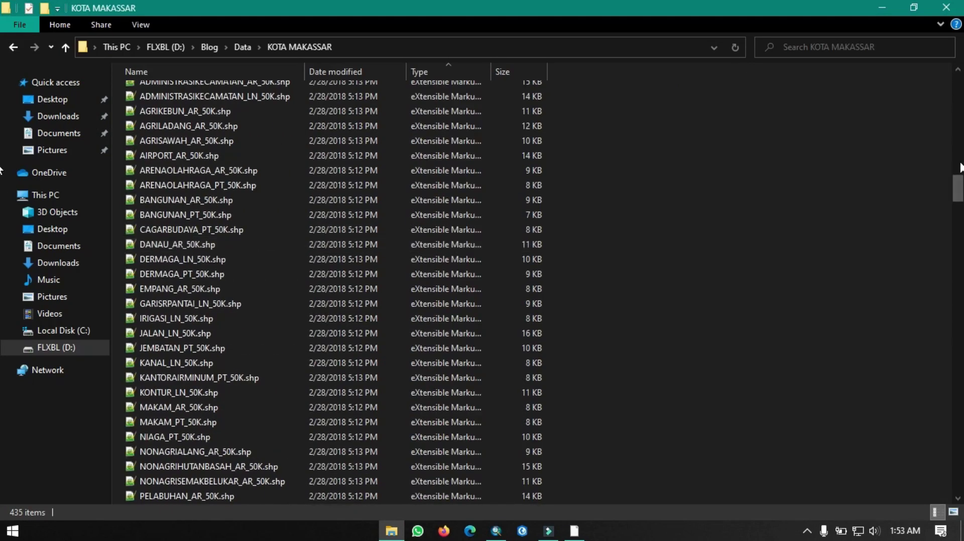
{"action": "scroll", "coordinate": [506, 190], "scroll_direction": "up", "scroll_amount": 6}
{"action": "scroll", "coordinate": [410, 183], "scroll_direction": "up", "scroll_amount": 6}
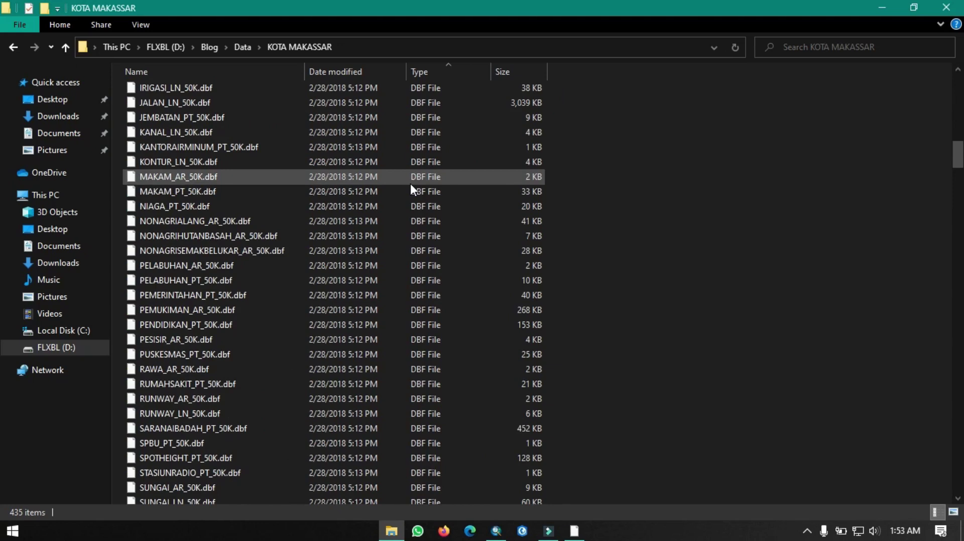
{"action": "scroll", "coordinate": [411, 183], "scroll_direction": "down", "scroll_amount": 7}
{"action": "scroll", "coordinate": [433, 339], "scroll_direction": "down", "scroll_amount": 18}
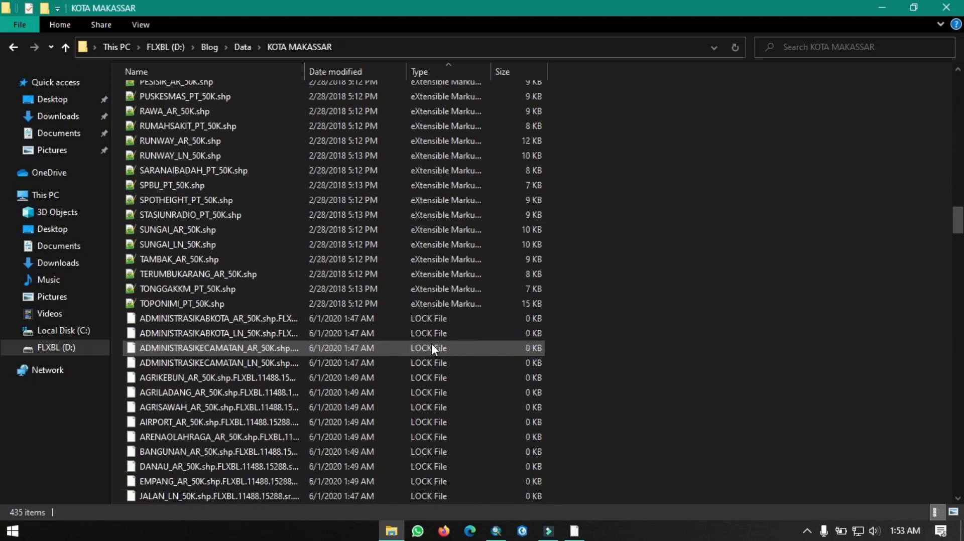
{"action": "left_click", "coordinate": [432, 349]}
{"action": "scroll", "coordinate": [432, 349], "scroll_direction": "down", "scroll_amount": 2}
{"action": "scroll", "coordinate": [432, 350], "scroll_direction": "down", "scroll_amount": 10}
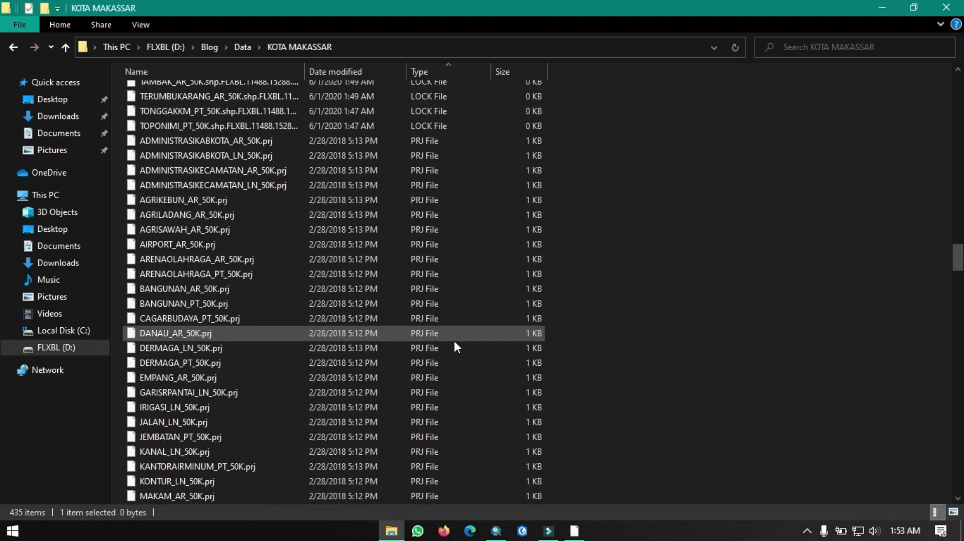
{"action": "scroll", "coordinate": [454, 346], "scroll_direction": "down", "scroll_amount": 20}
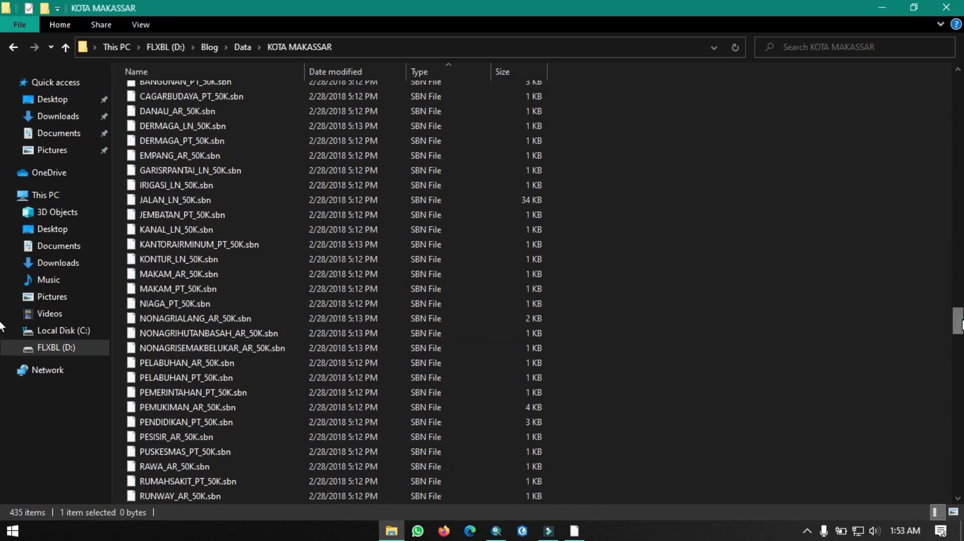
{"action": "left_click_drag", "start_coordinate": [958, 321], "coordinate": [763, 99]}
{"action": "left_click", "coordinate": [65, 47]}
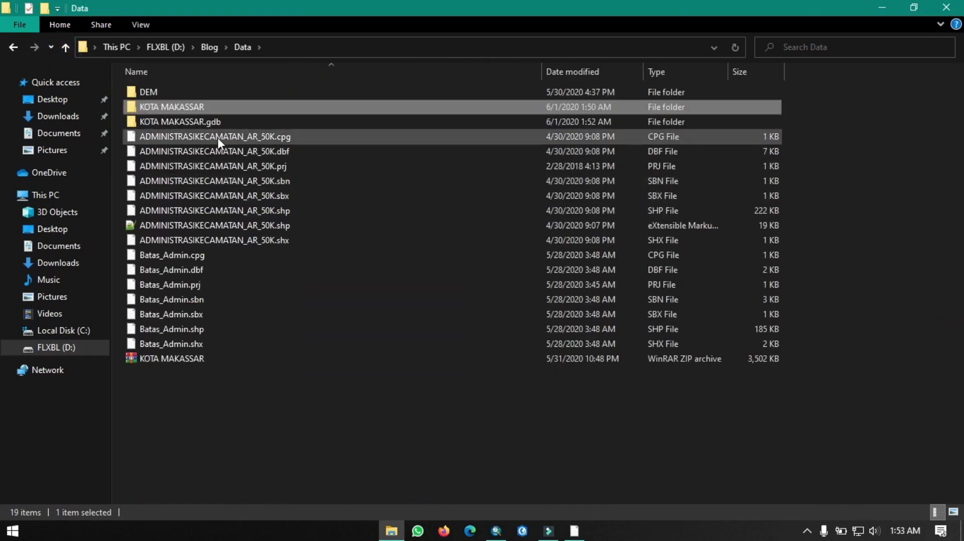
{"action": "left_click", "coordinate": [205, 124]}
Switch to ArcCatalog, expand KOTA MAKASSAR.gdb and show the contents of its ADMINISTRATIF feature dataset.
{"action": "left_click", "coordinate": [497, 530]}
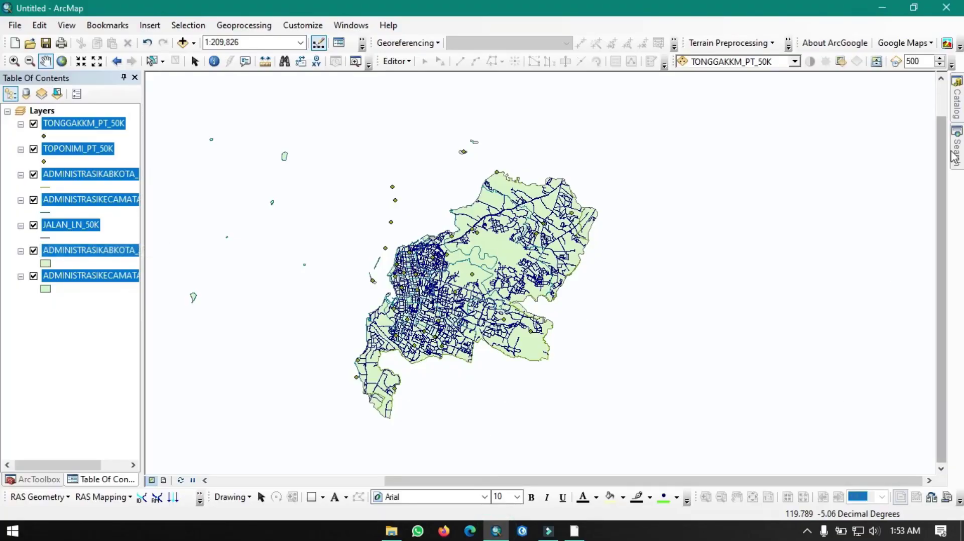
{"action": "left_click", "coordinate": [574, 531]}
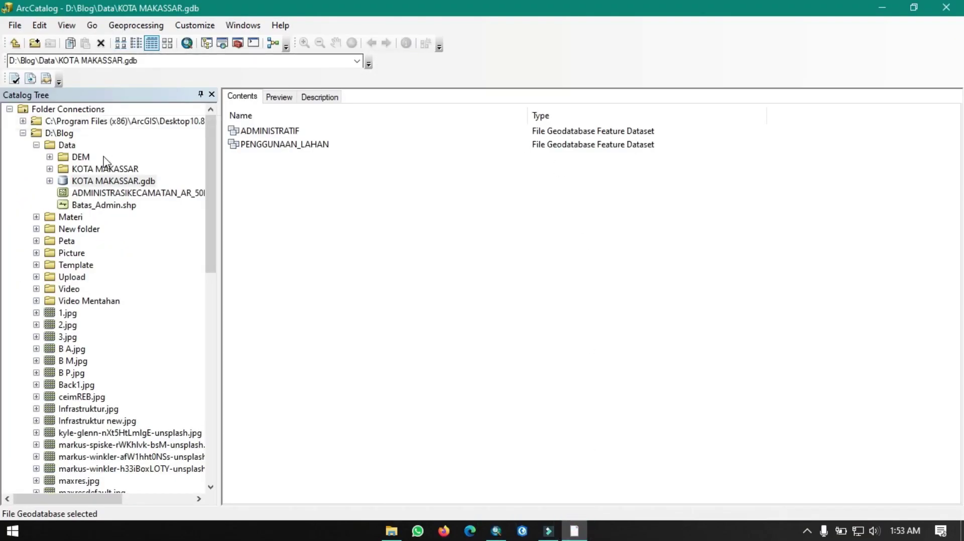
{"action": "left_click", "coordinate": [50, 181]}
{"action": "left_click", "coordinate": [62, 145]}
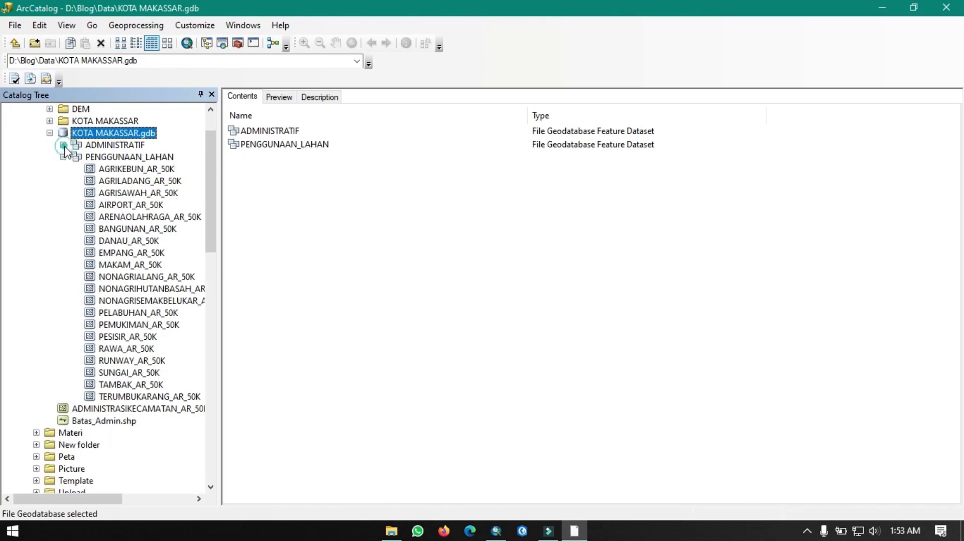
{"action": "left_click", "coordinate": [62, 156]}
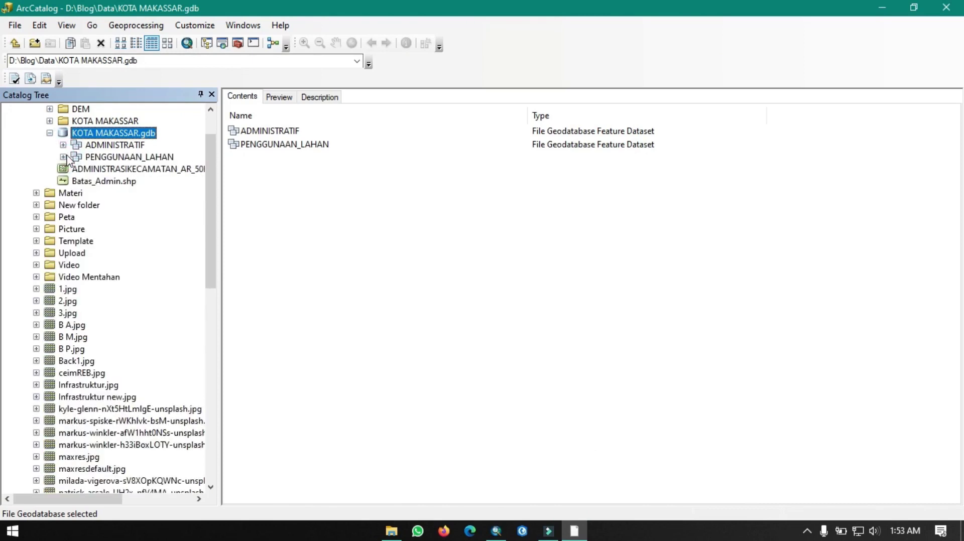
{"action": "left_click", "coordinate": [63, 145]}
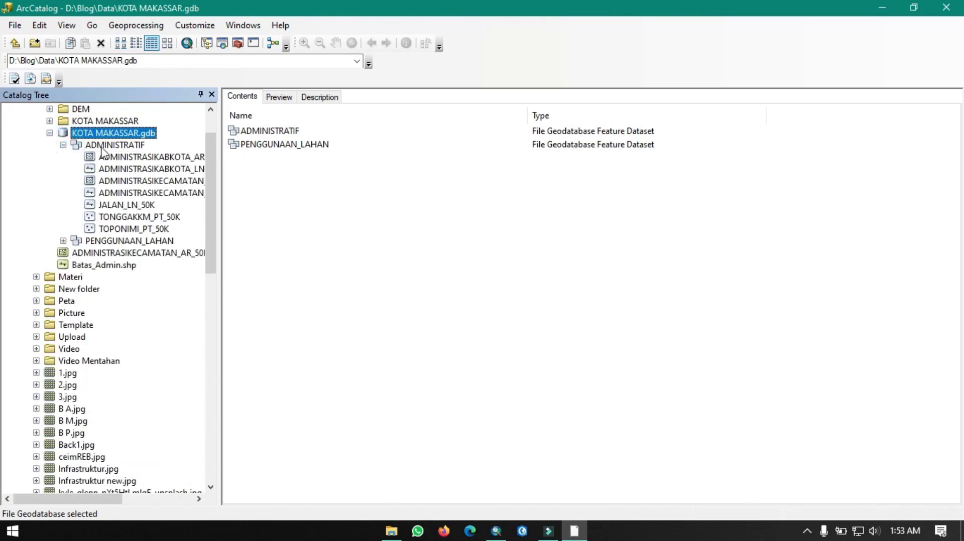
{"action": "left_click", "coordinate": [101, 145]}
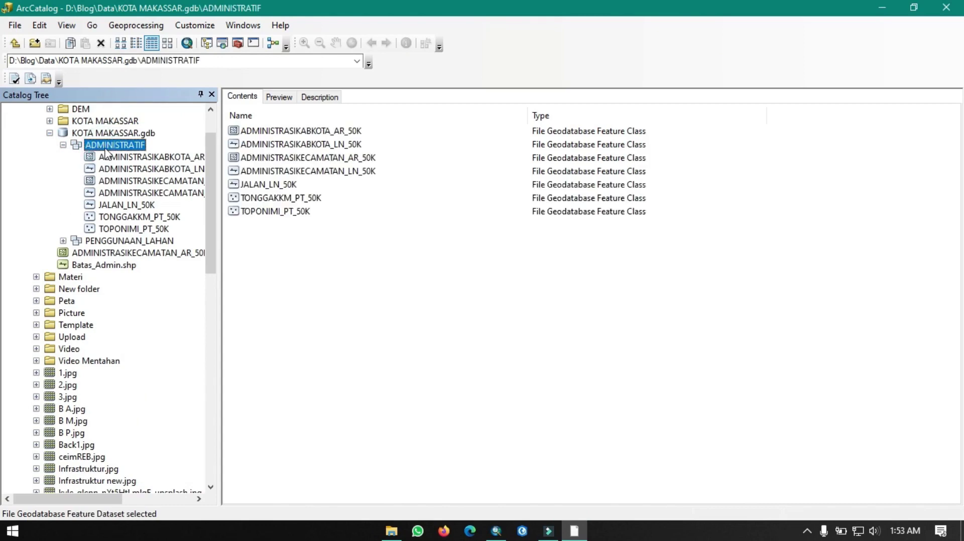
Try to create a new topology in the ADMINISTRATIF feature dataset.
{"action": "right_click", "coordinate": [105, 147]}
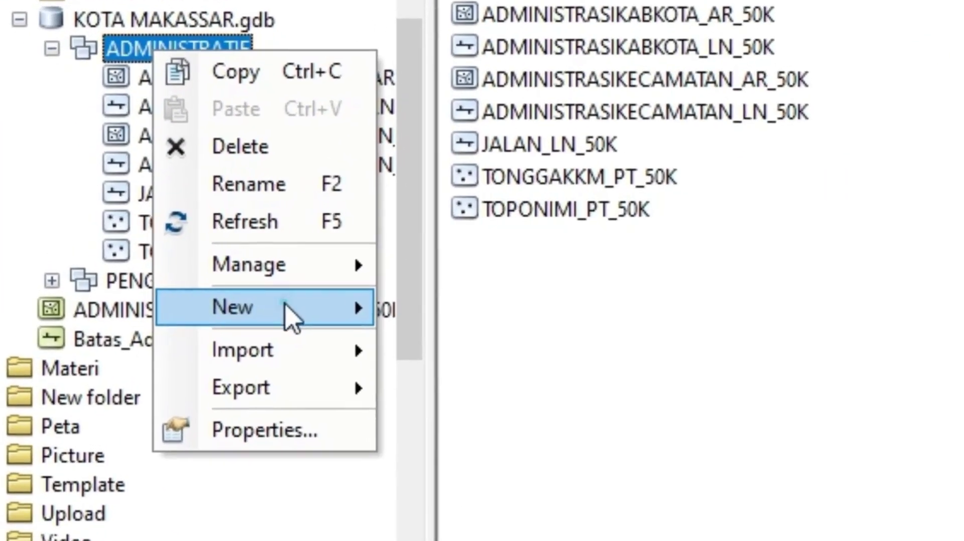
{"action": "mouse_move", "coordinate": [291, 316]}
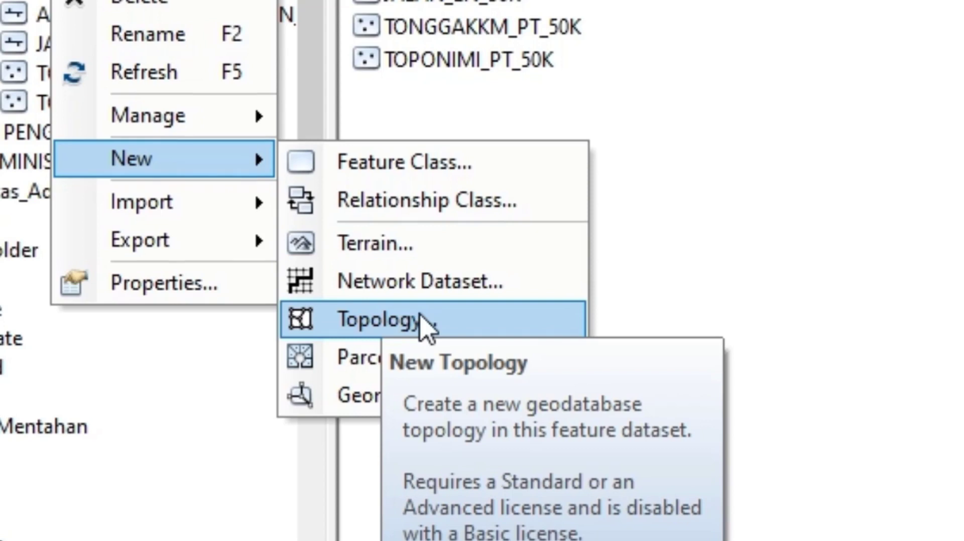
{"action": "left_click", "coordinate": [424, 322]}
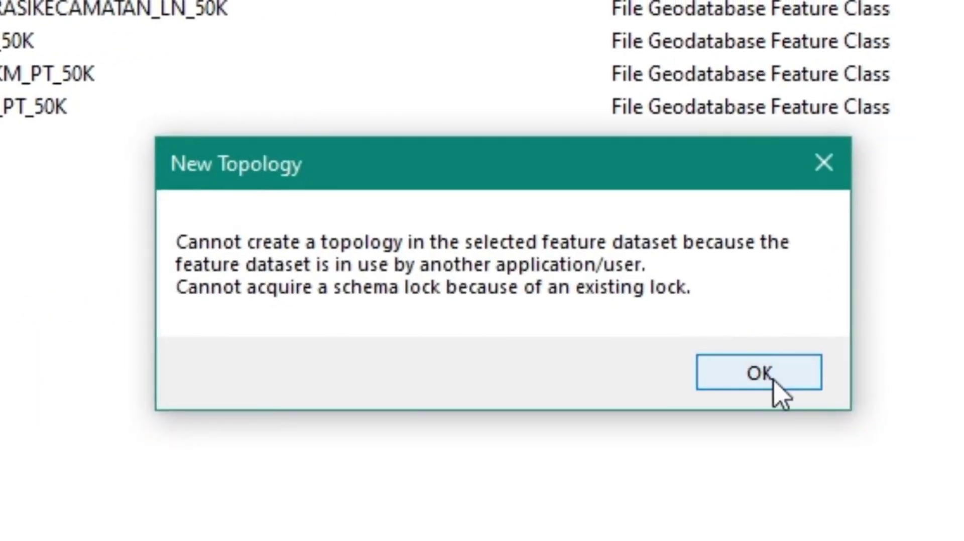
{"action": "left_click", "coordinate": [766, 376]}
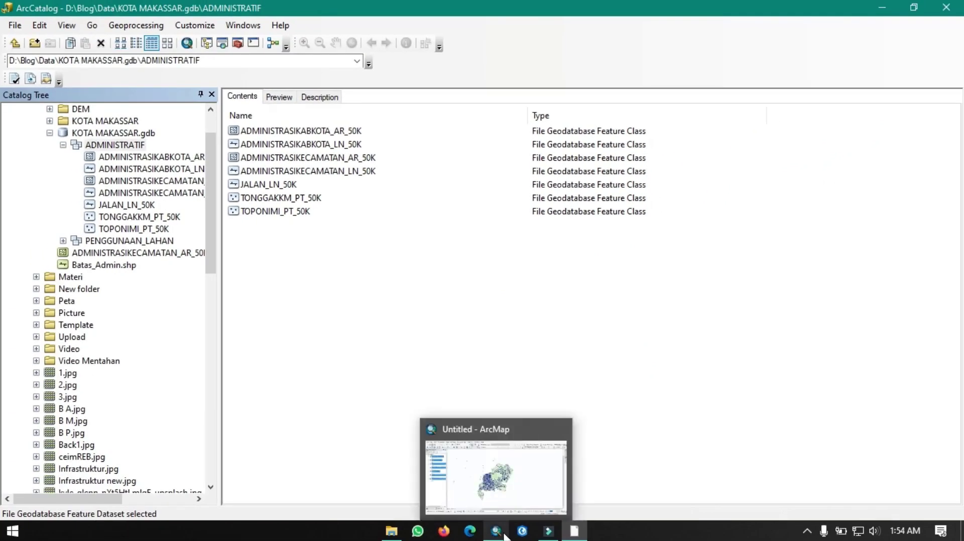
Switch to ArcMap and close it together with its untitled map.
{"action": "left_click", "coordinate": [497, 531]}
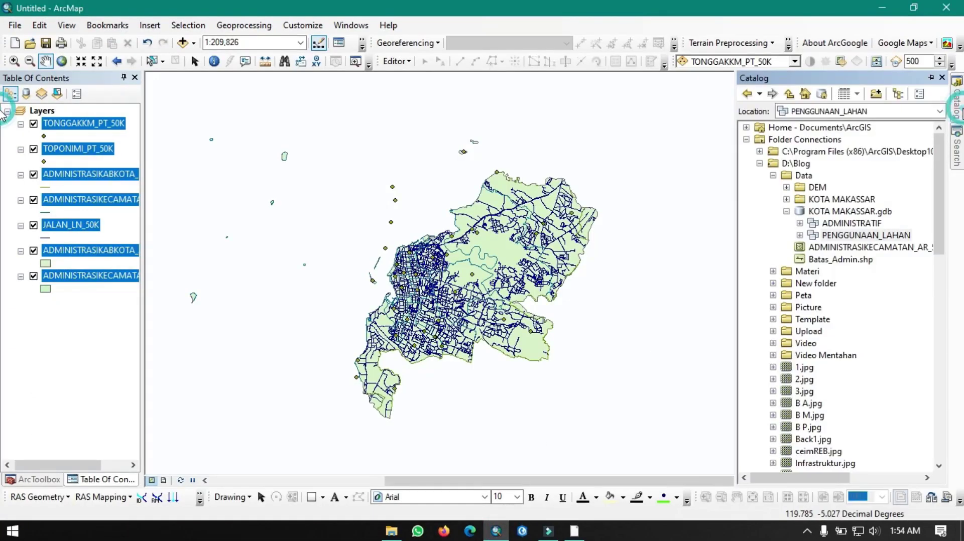
{"action": "left_click", "coordinate": [956, 147]}
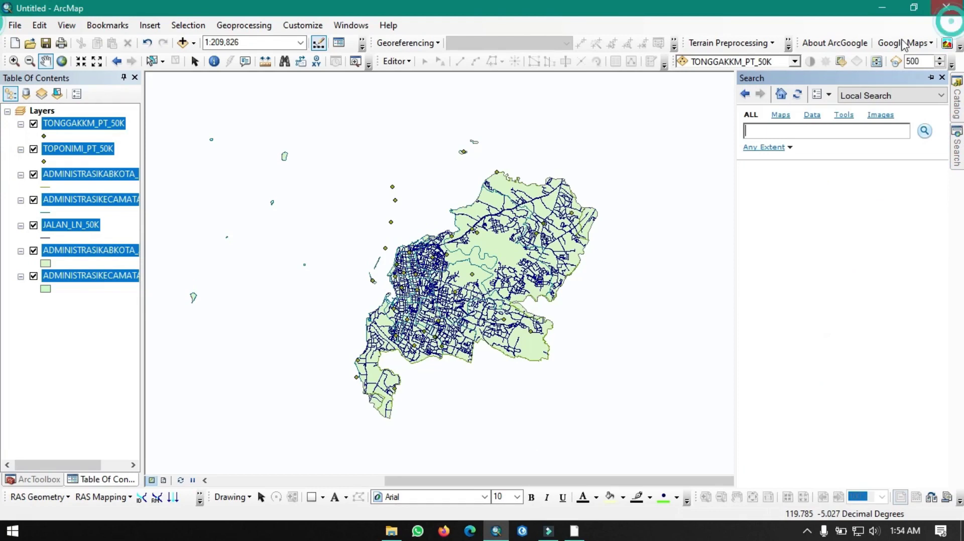
{"action": "left_click", "coordinate": [946, 7]}
{"action": "left_click", "coordinate": [478, 298]}
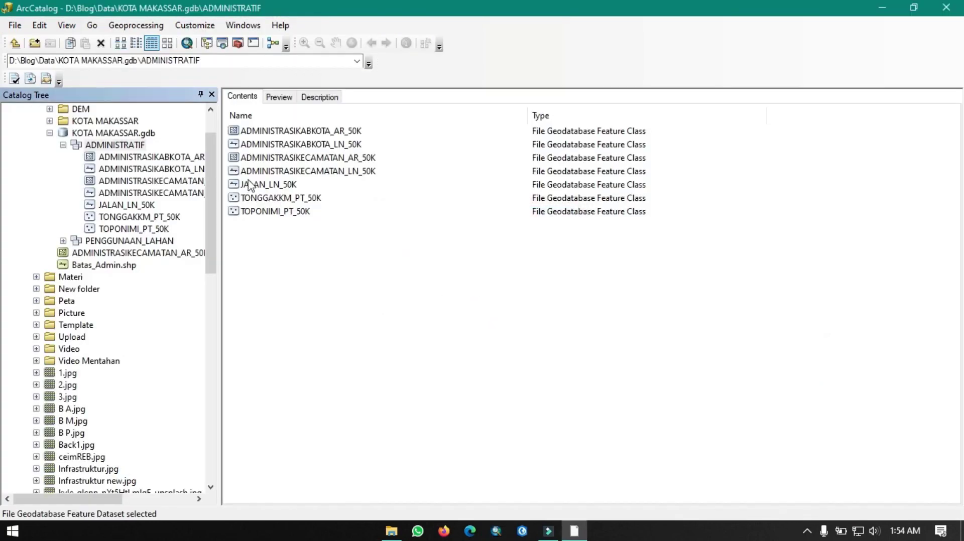
Start a new topology in the ADMINISTRATIF feature dataset, keeping the name ADMINISTRATIF_Topology and the default cluster tolerance.
{"action": "right_click", "coordinate": [109, 145]}
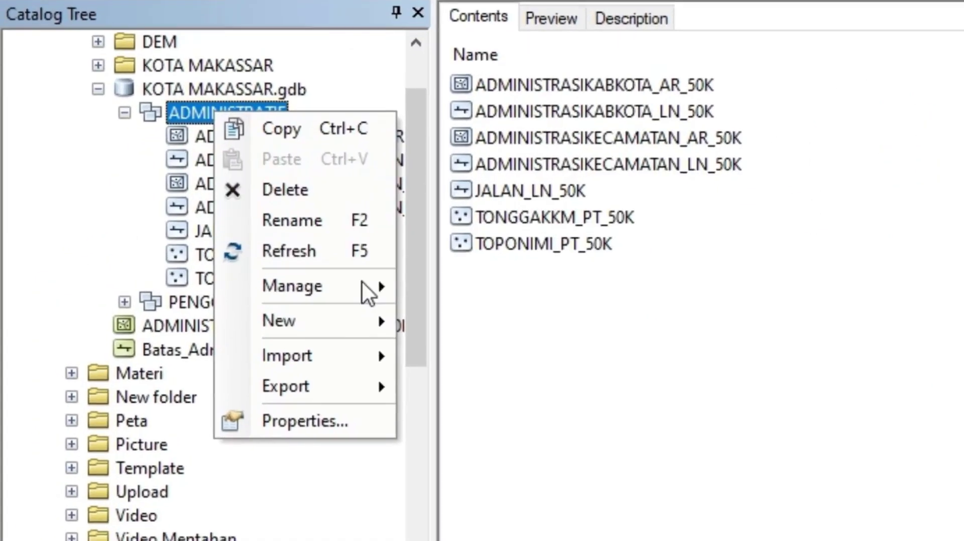
{"action": "mouse_move", "coordinate": [374, 324]}
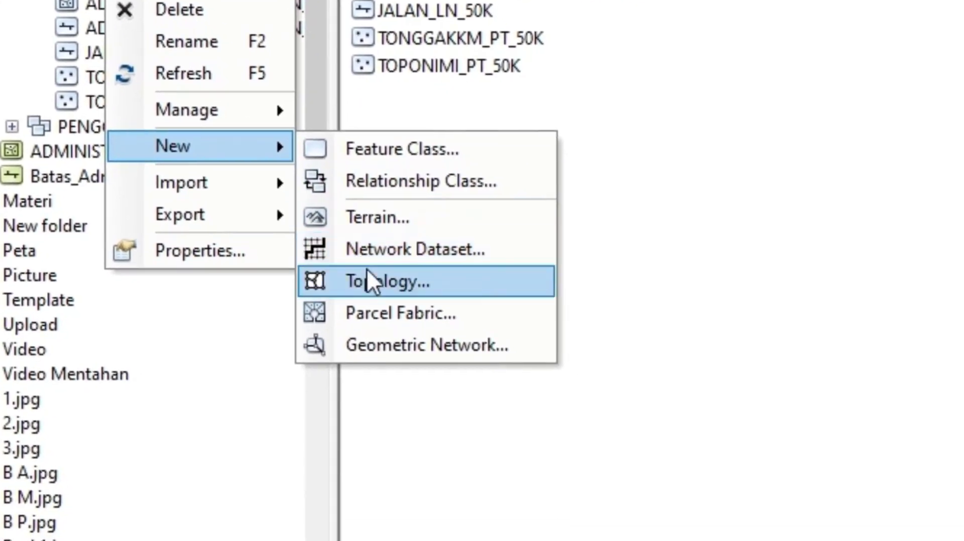
{"action": "left_click", "coordinate": [371, 279]}
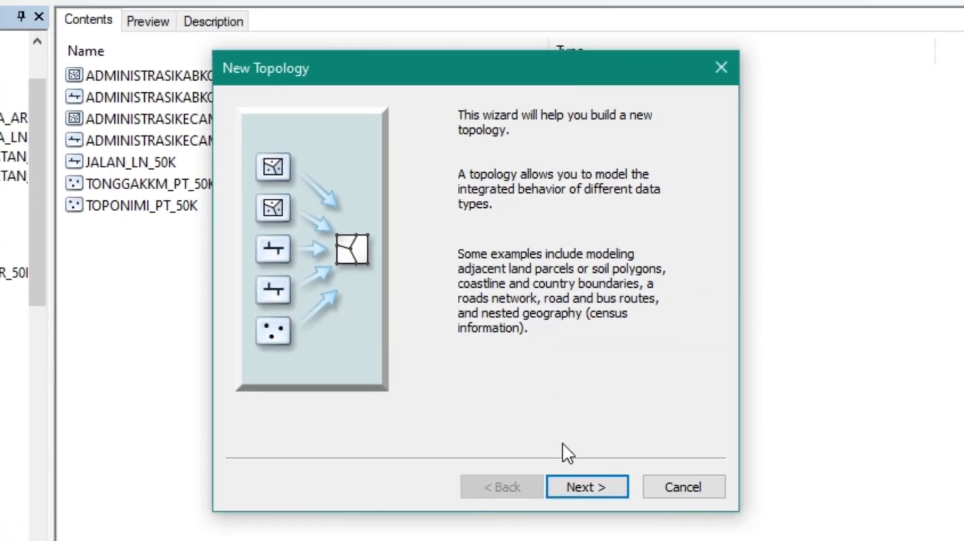
{"action": "left_click", "coordinate": [588, 489]}
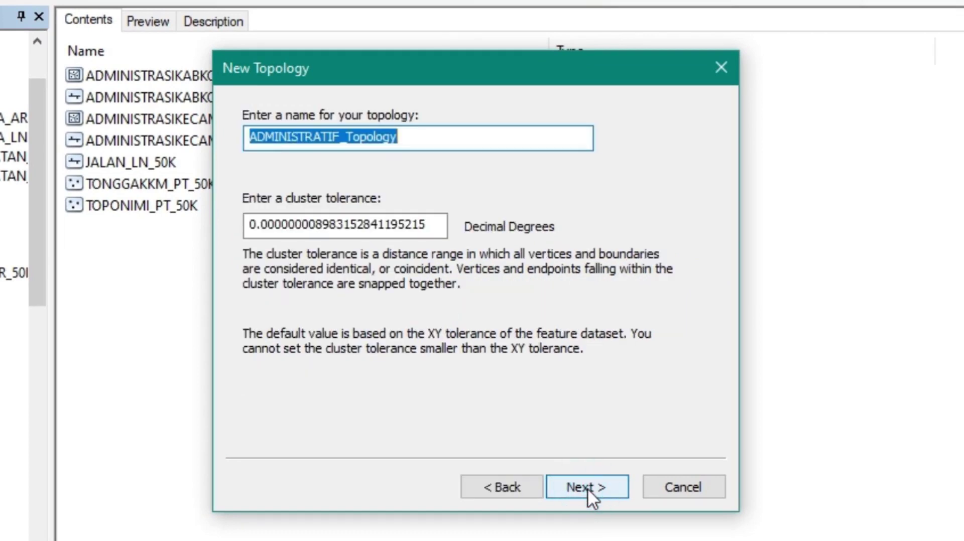
{"action": "left_click", "coordinate": [588, 489]}
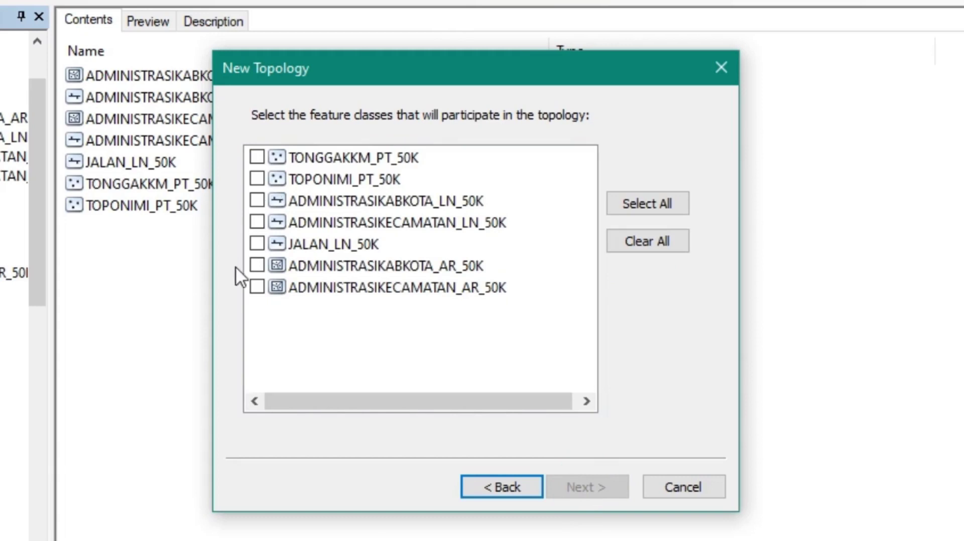
Include only TONGGAKKM_PT_50K, TOPONIMI_PT_50K, JALAN_LN_50K and ADMINISTRASIKABKOTA_AR_50K as participating feature classes of the topology.
{"action": "left_click", "coordinate": [258, 287]}
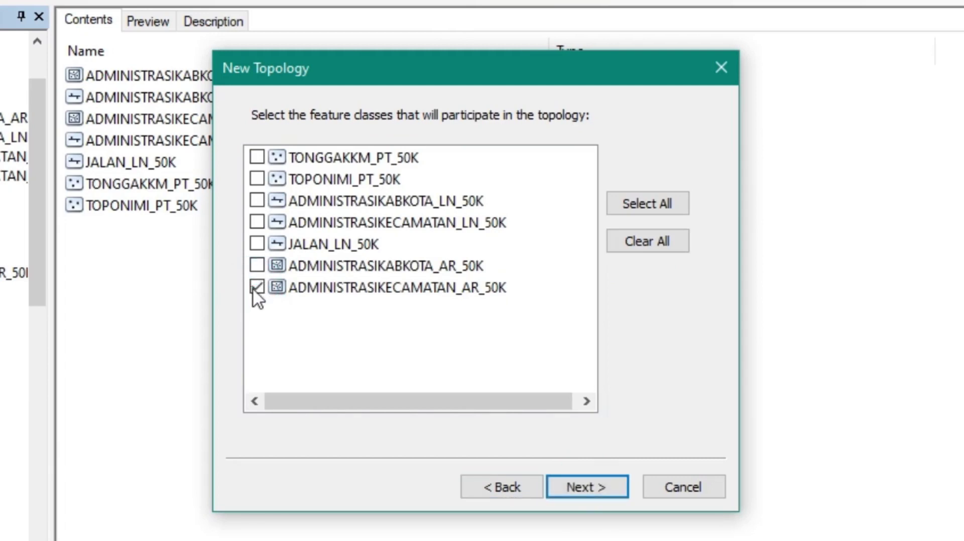
{"action": "left_click", "coordinate": [256, 287]}
{"action": "left_click", "coordinate": [256, 266]}
{"action": "left_click", "coordinate": [257, 243]}
{"action": "left_click", "coordinate": [256, 180]}
{"action": "left_click", "coordinate": [257, 157]}
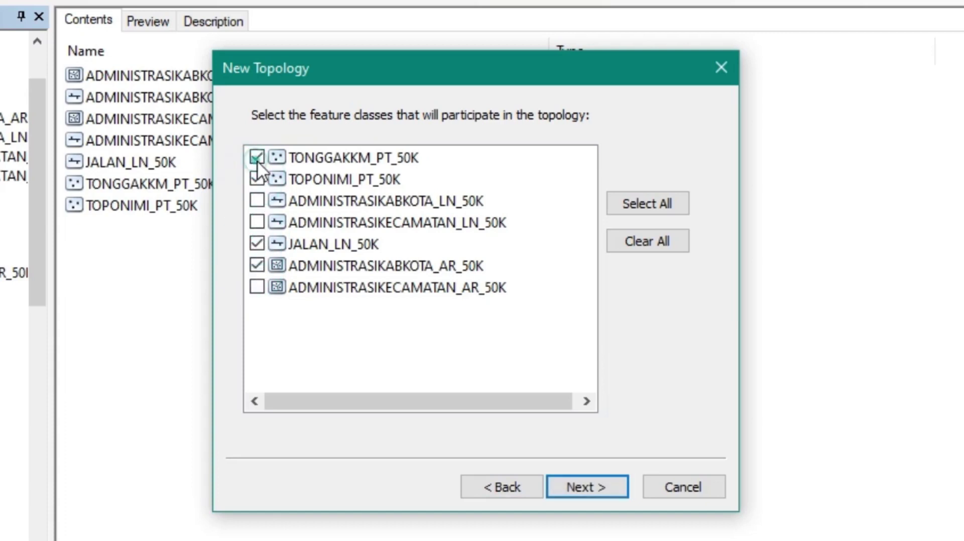
{"action": "left_click", "coordinate": [599, 481]}
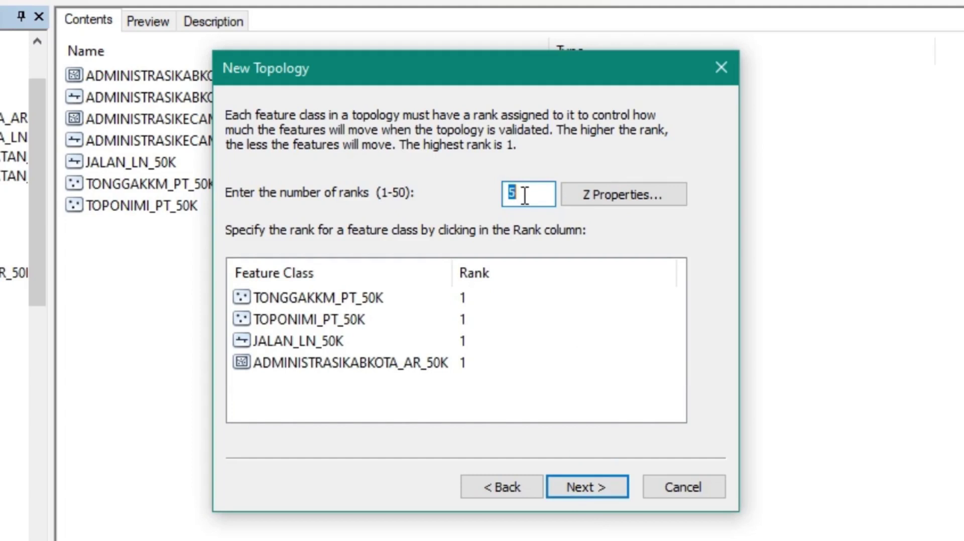
Set the number of ranks to 4, keep every feature class at rank 1, and proceed to the topology rules.
{"action": "left_click", "coordinate": [371, 413]}
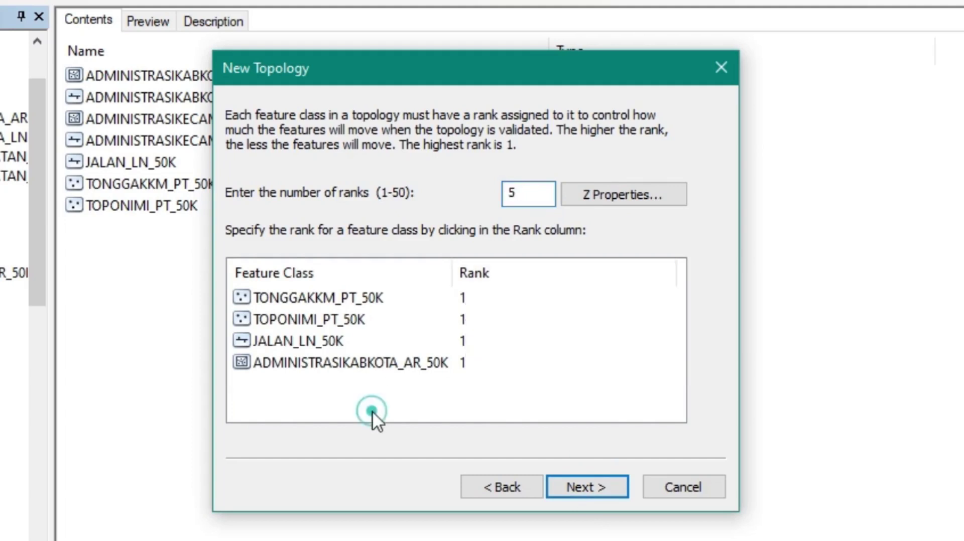
{"action": "double_click", "coordinate": [533, 192]}
{"action": "type", "text": "4"}
{"action": "left_click", "coordinate": [483, 378]}
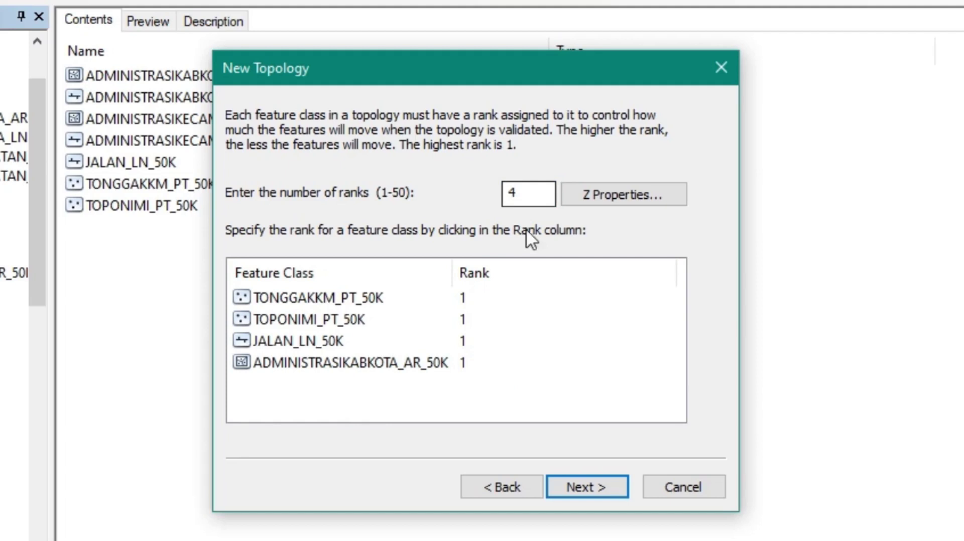
{"action": "left_click", "coordinate": [478, 302]}
{"action": "left_click", "coordinate": [408, 390]}
{"action": "left_click", "coordinate": [575, 483]}
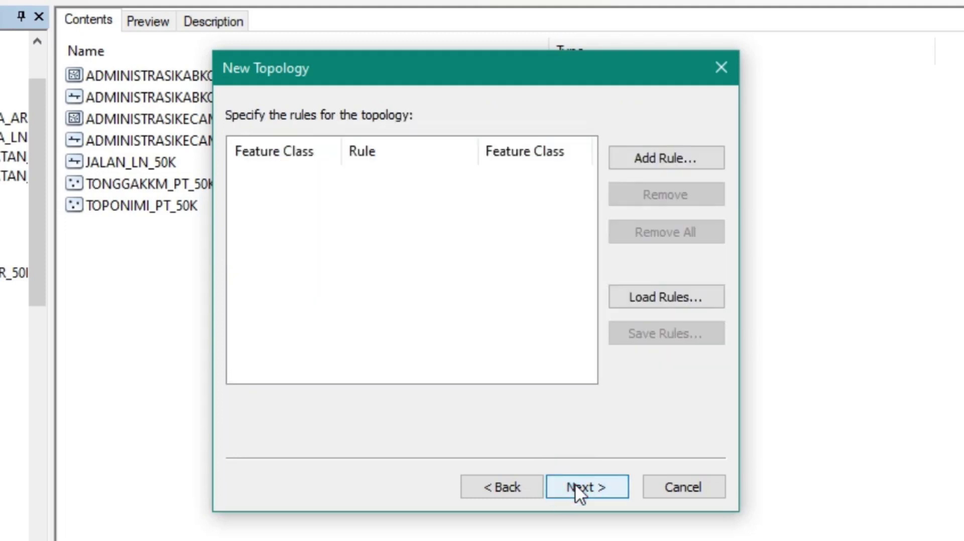
{"action": "mouse_move", "coordinate": [466, 82]}
{"action": "left_mouse_down"}
{"action": "mouse_move", "coordinate": [481, 95]}
{"action": "mouse_move", "coordinate": [467, 76]}
{"action": "left_mouse_up"}
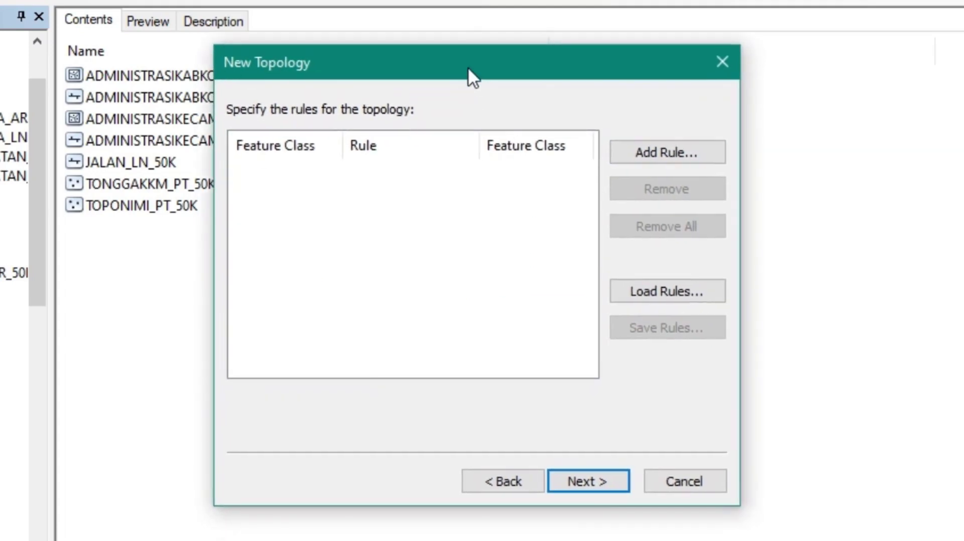
Start a new topology rule for the features of TONGGAKKM_PT_50K.
{"action": "left_click", "coordinate": [664, 152]}
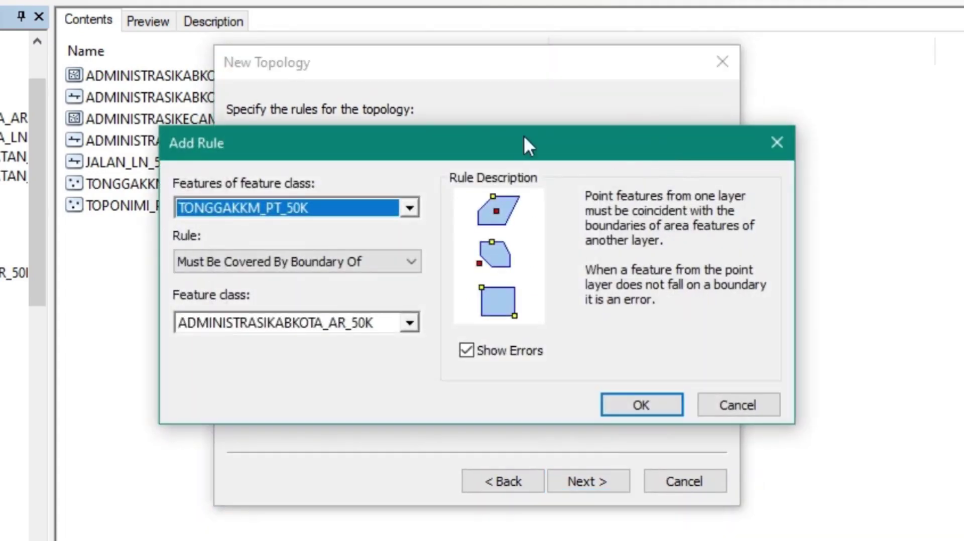
{"action": "left_click_drag", "start_coordinate": [423, 138], "coordinate": [661, 137]}
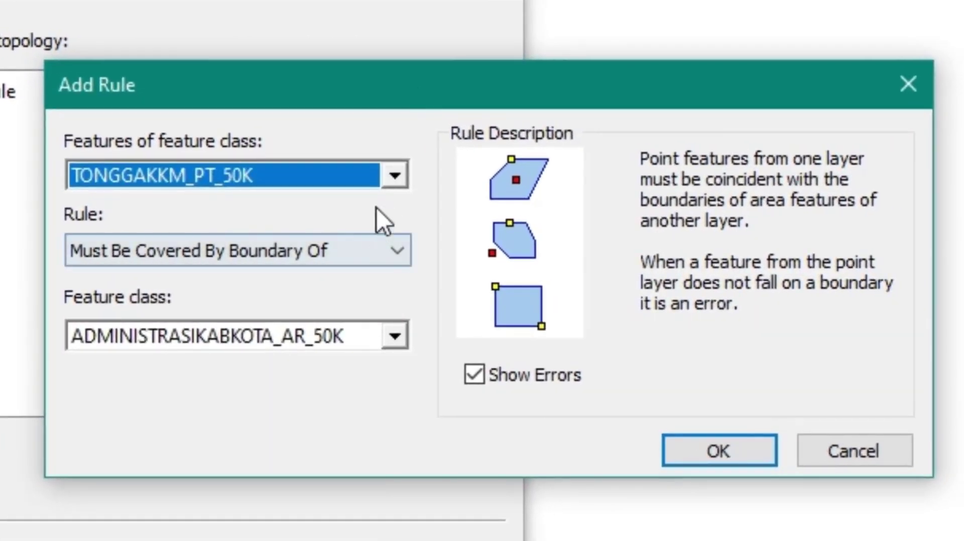
{"action": "left_click", "coordinate": [391, 186]}
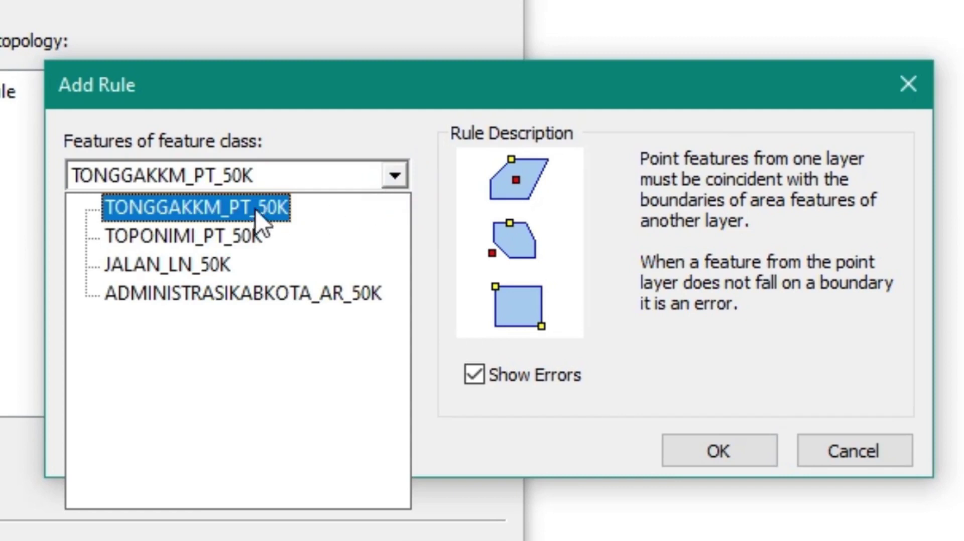
{"action": "left_click", "coordinate": [239, 211]}
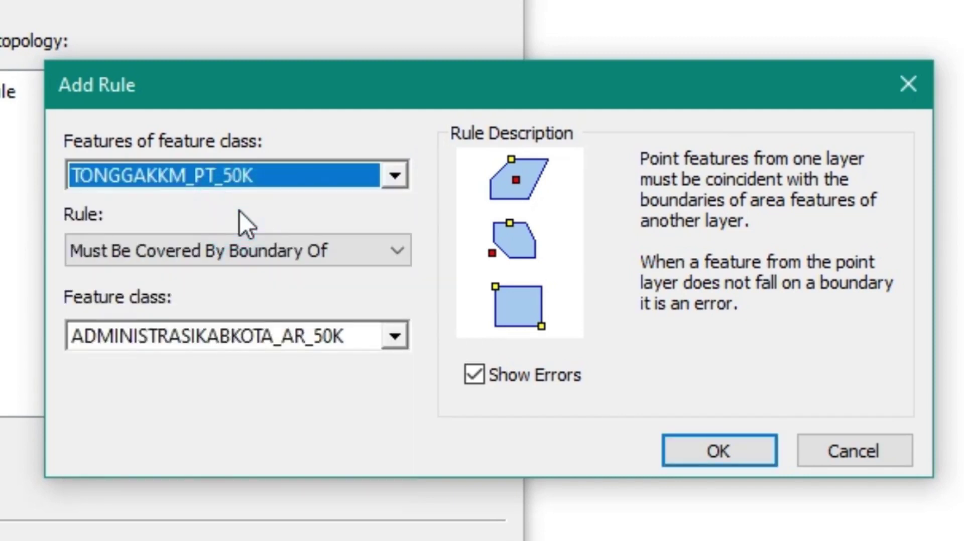
Examine the descriptions of the point rules Must Be Covered By Boundary Of, Point Must Be Covered By Line, Must Be Properly Inside and Must Be Disjoint.
{"action": "left_click", "coordinate": [290, 251]}
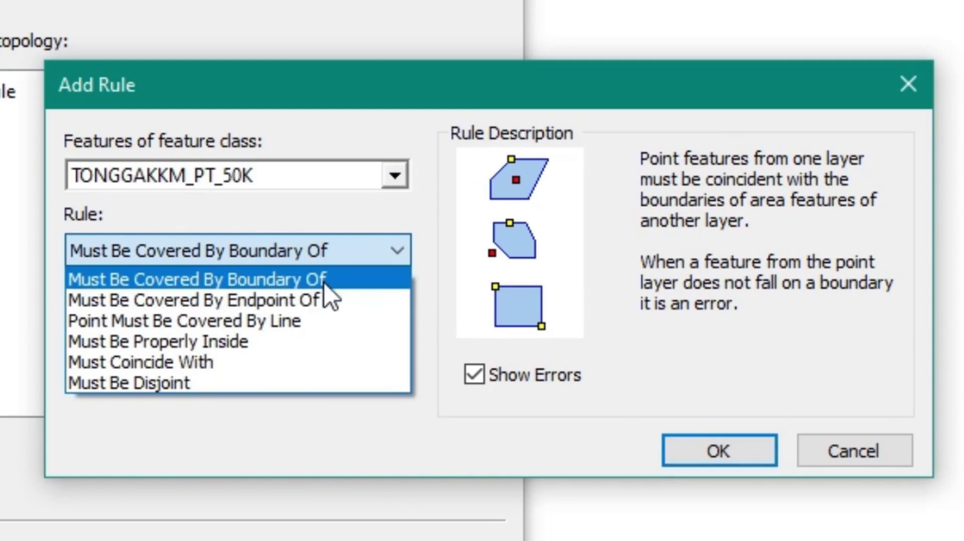
{"action": "left_click", "coordinate": [354, 251]}
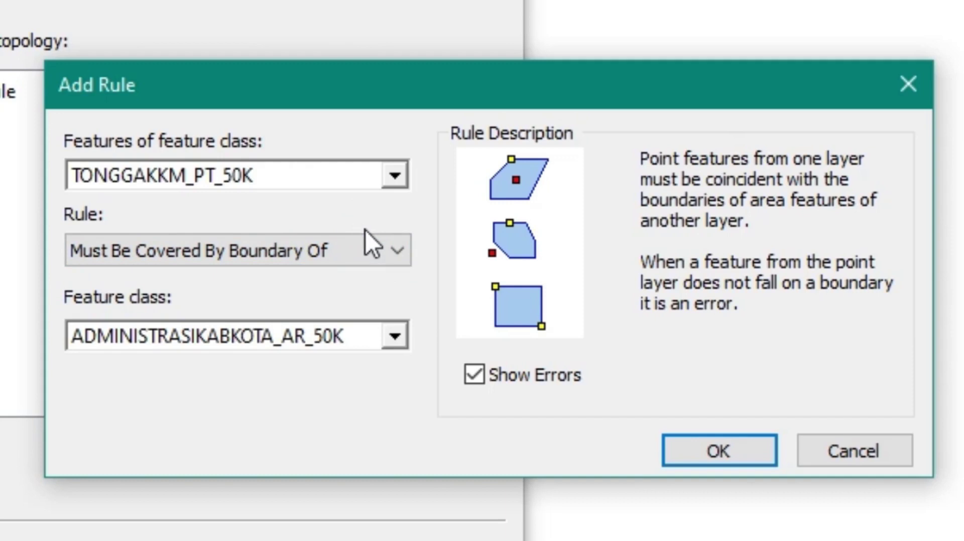
{"action": "left_click", "coordinate": [347, 337]}
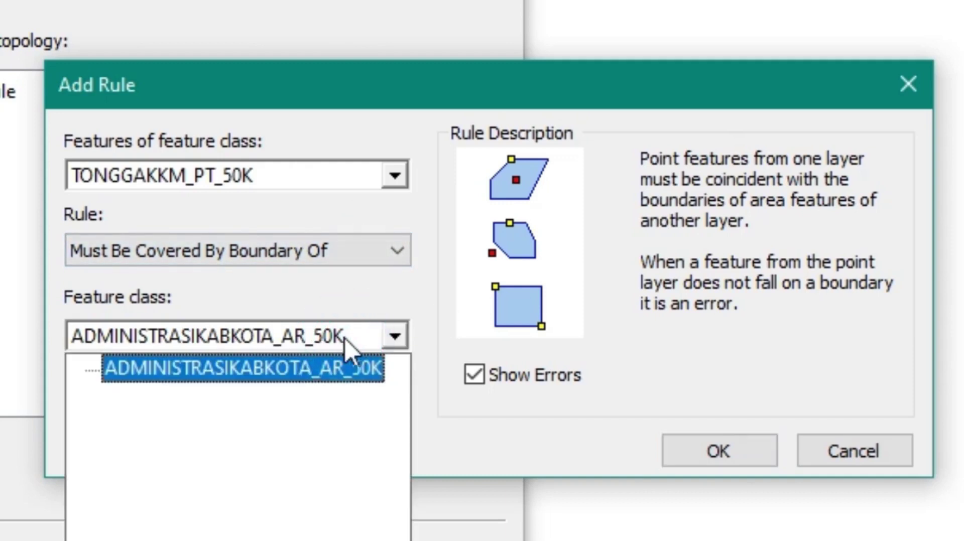
{"action": "left_click", "coordinate": [254, 346]}
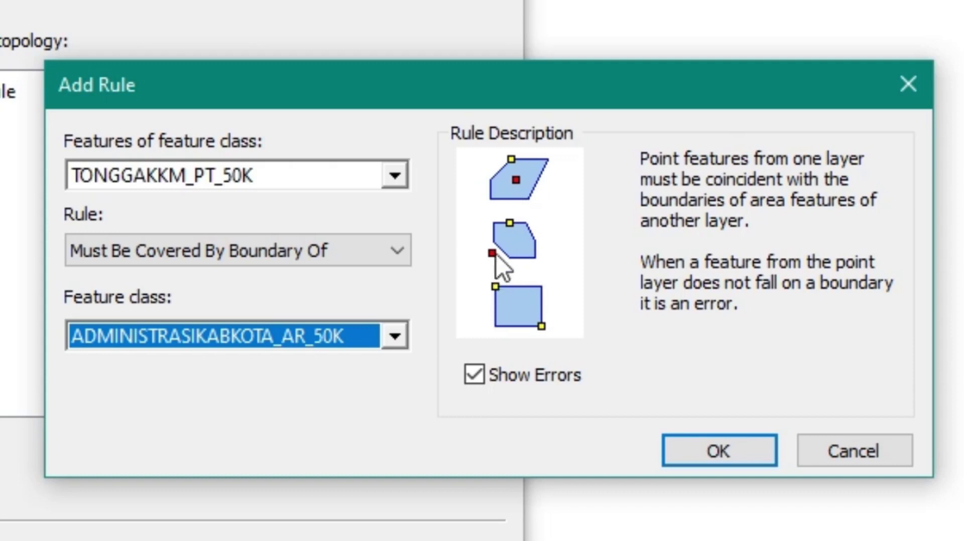
{"action": "left_click", "coordinate": [398, 254]}
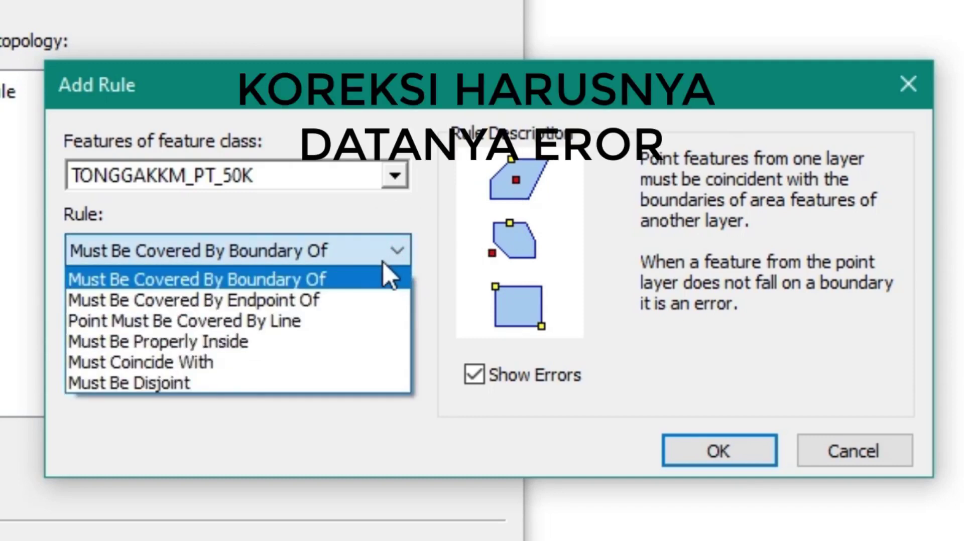
{"action": "left_click", "coordinate": [285, 322]}
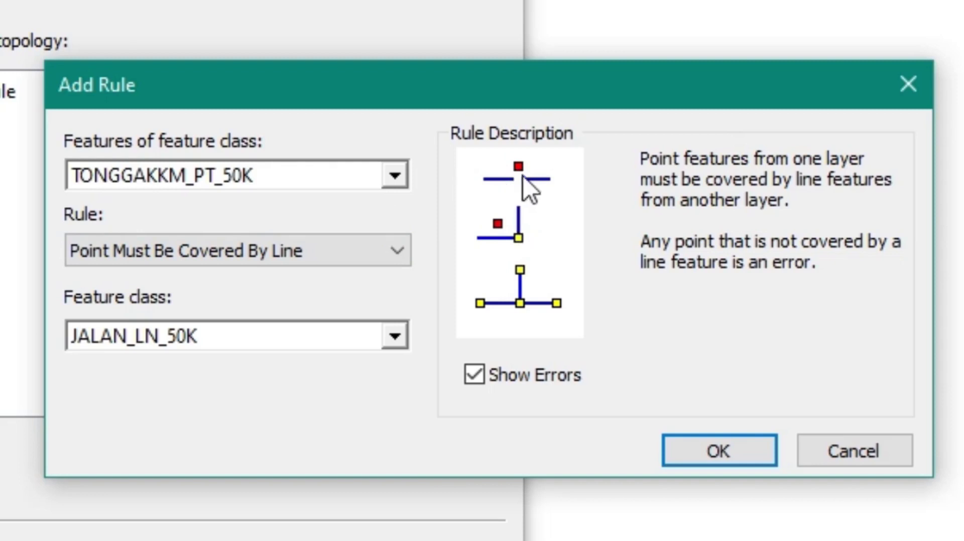
{"action": "left_click", "coordinate": [375, 251]}
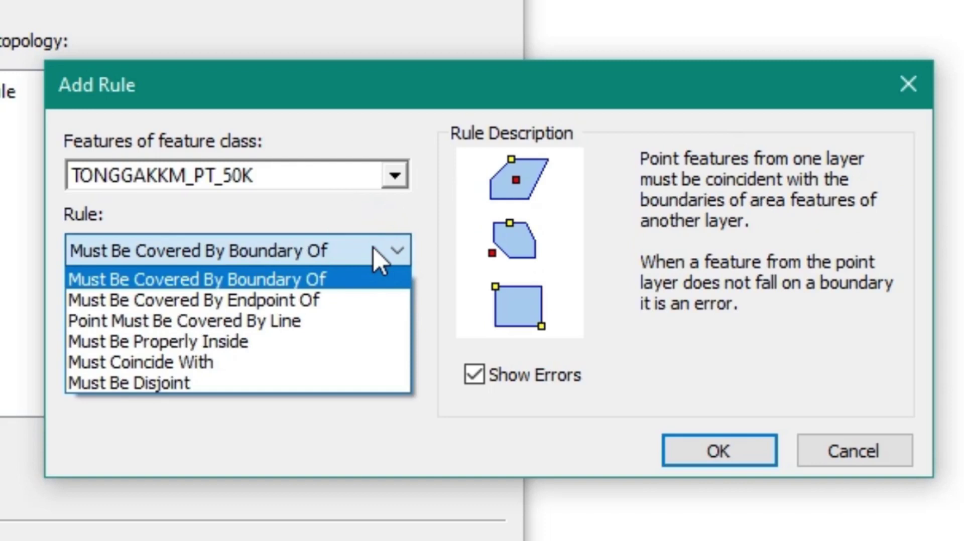
{"action": "left_click", "coordinate": [230, 348]}
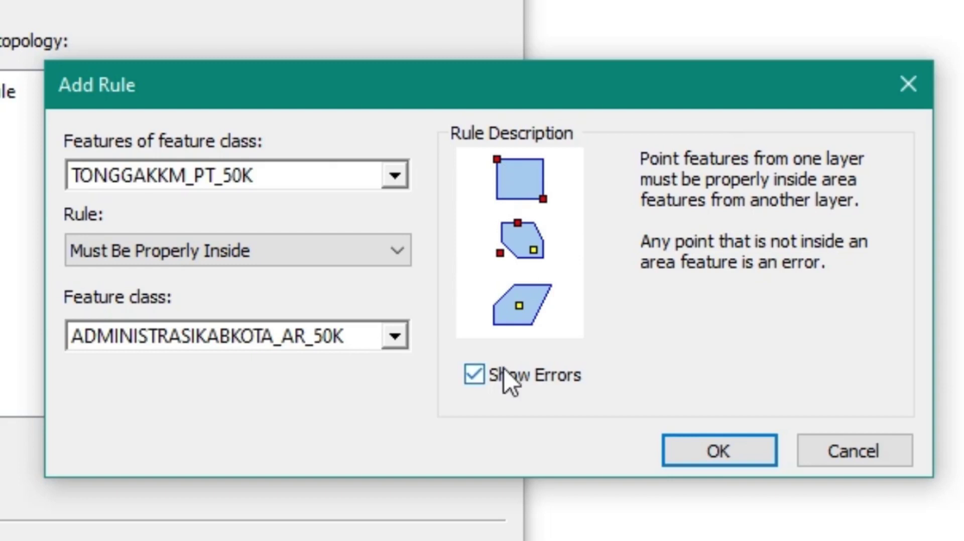
{"action": "left_click", "coordinate": [292, 251]}
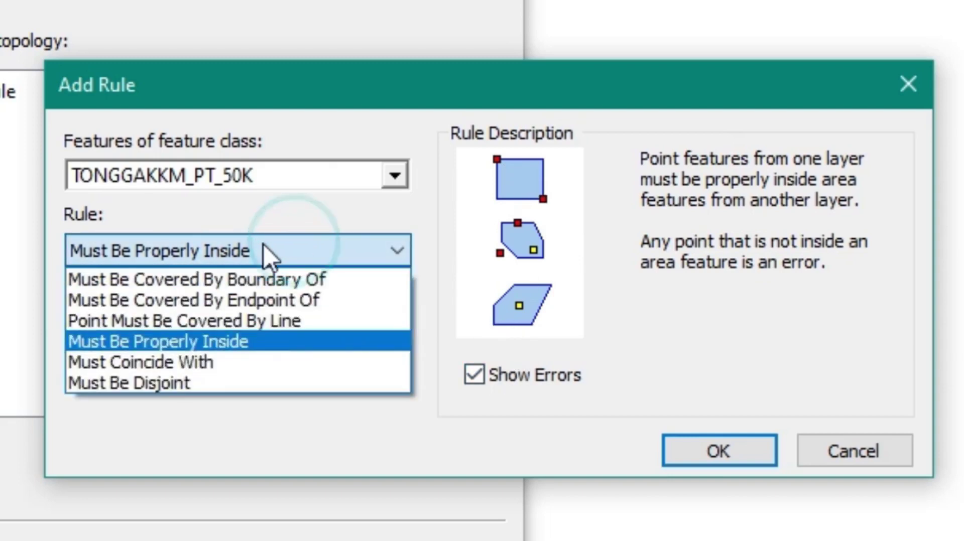
{"action": "left_click", "coordinate": [241, 281]}
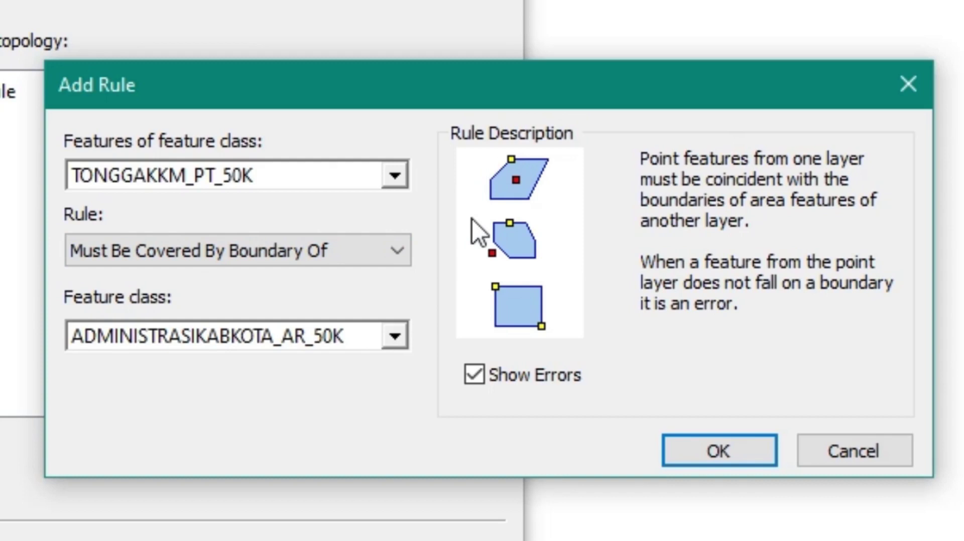
{"action": "left_click", "coordinate": [331, 247]}
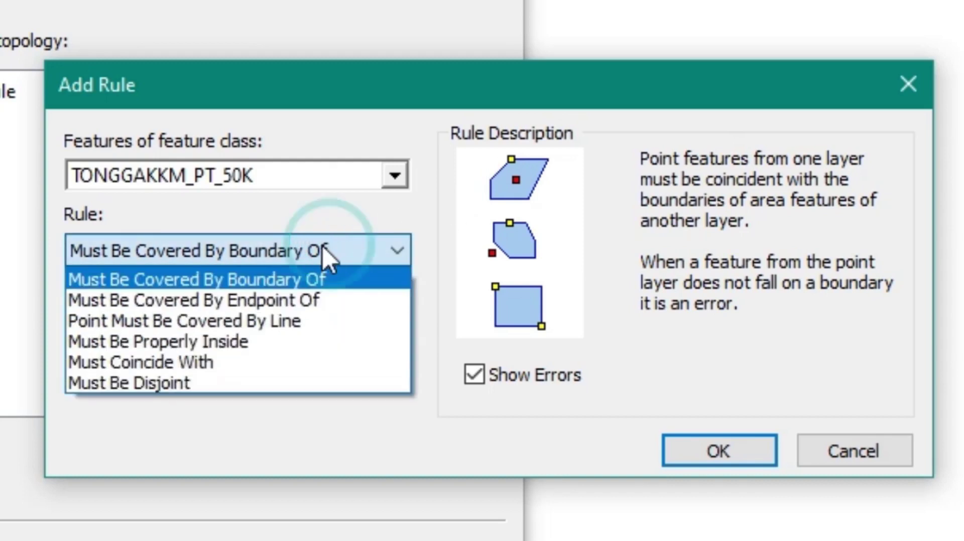
{"action": "left_click", "coordinate": [183, 377]}
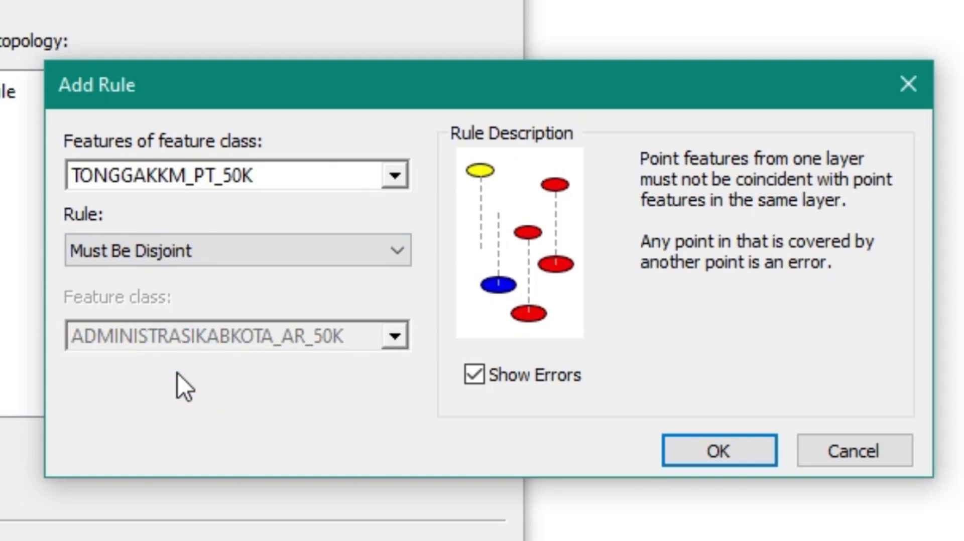
Add the rule that TONGGAKKM_PT_50K Must Be Properly Inside ADMINISTRASIKABKOTA_AR_50K, with errors shown.
{"action": "left_click", "coordinate": [227, 174]}
{"action": "left_click", "coordinate": [226, 201]}
{"action": "left_click", "coordinate": [260, 248]}
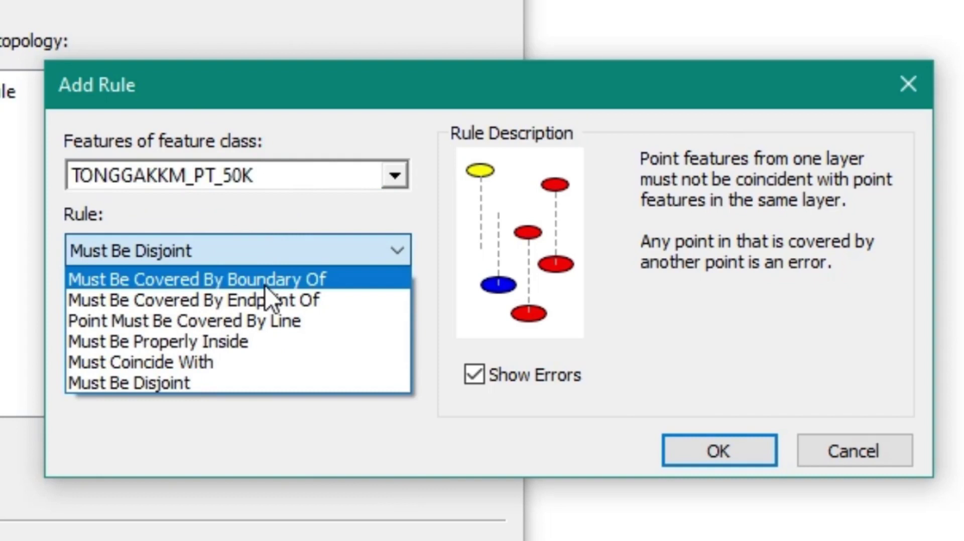
{"action": "left_click", "coordinate": [215, 344]}
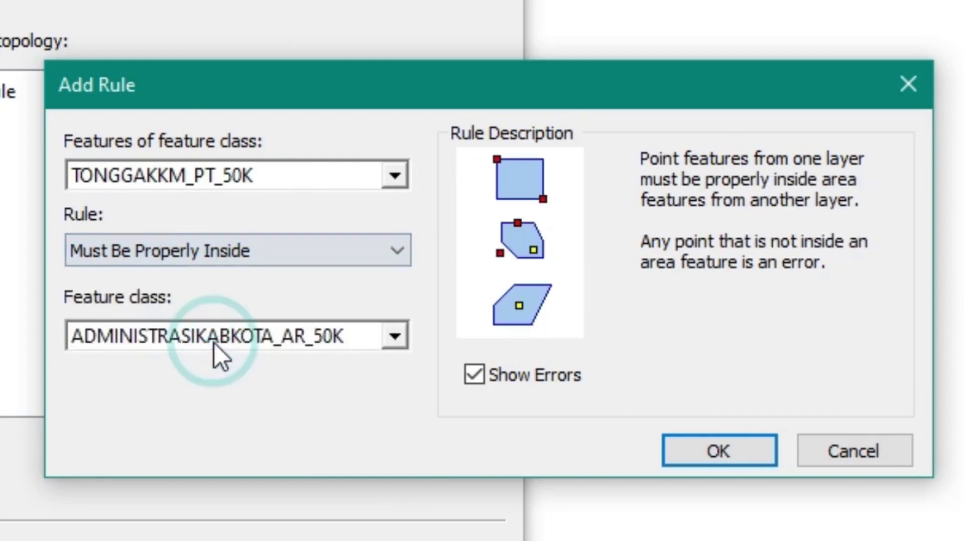
{"action": "left_click", "coordinate": [736, 445]}
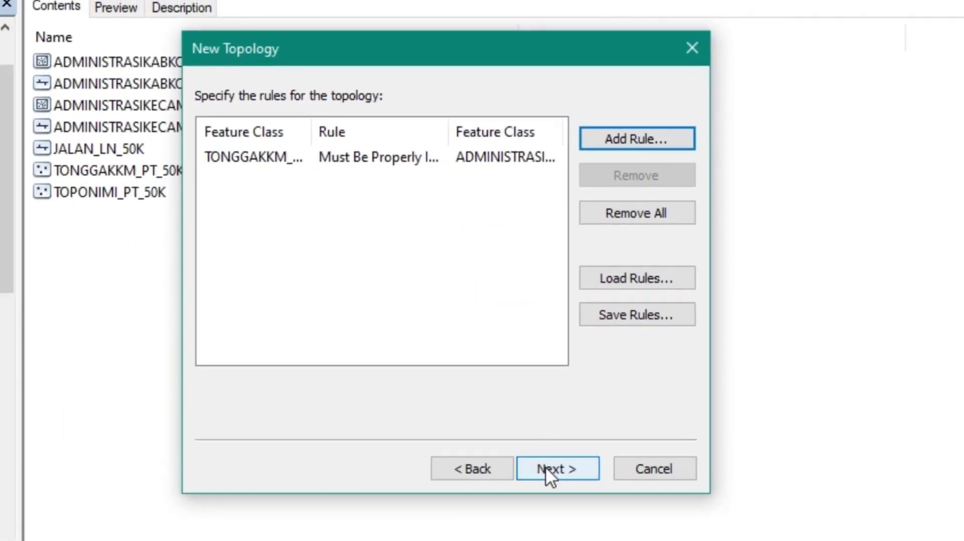
Add a second rule that JALAN_LN_50K Must Be Inside ADMINISTRASIKABKOTA_AR_50K, with errors shown.
{"action": "left_click", "coordinate": [596, 136]}
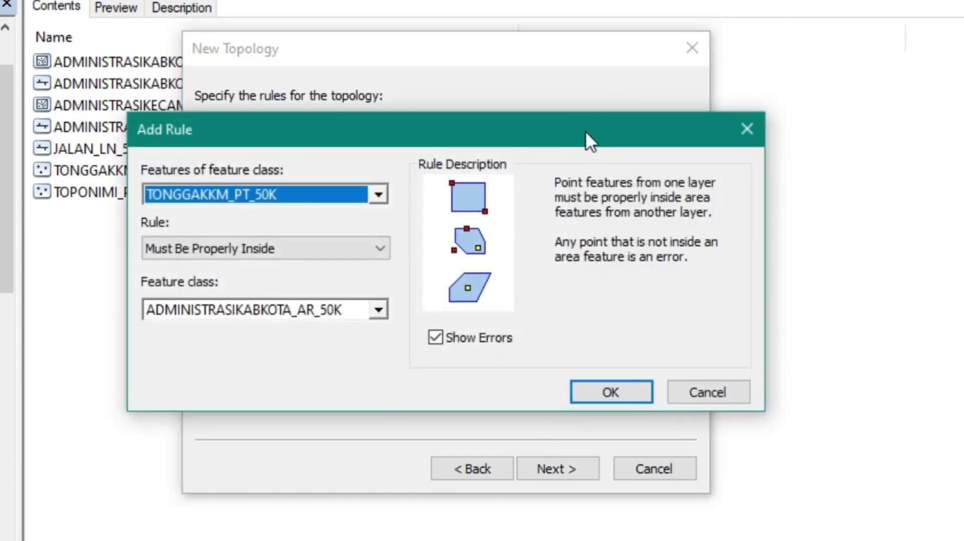
{"action": "left_click", "coordinate": [308, 194]}
{"action": "left_click", "coordinate": [317, 319]}
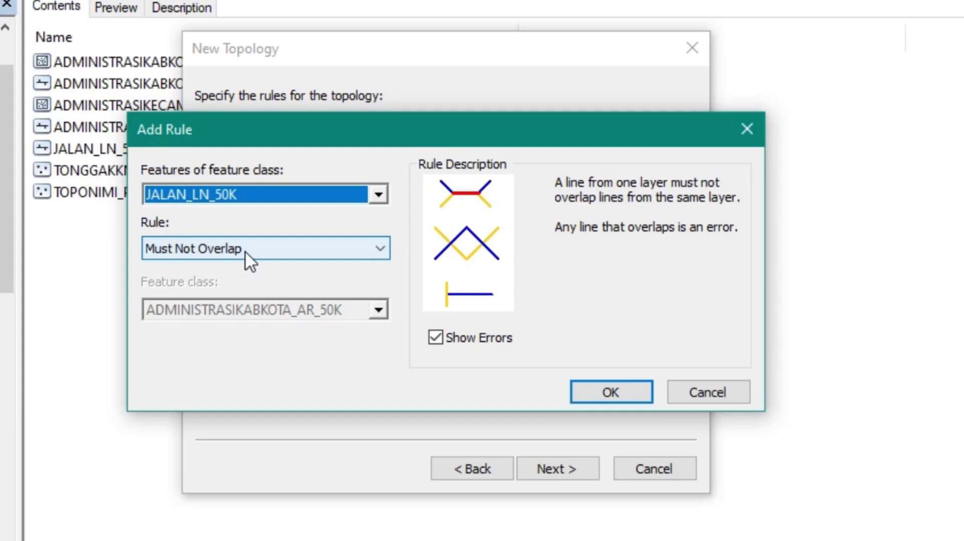
{"action": "left_click", "coordinate": [245, 251]}
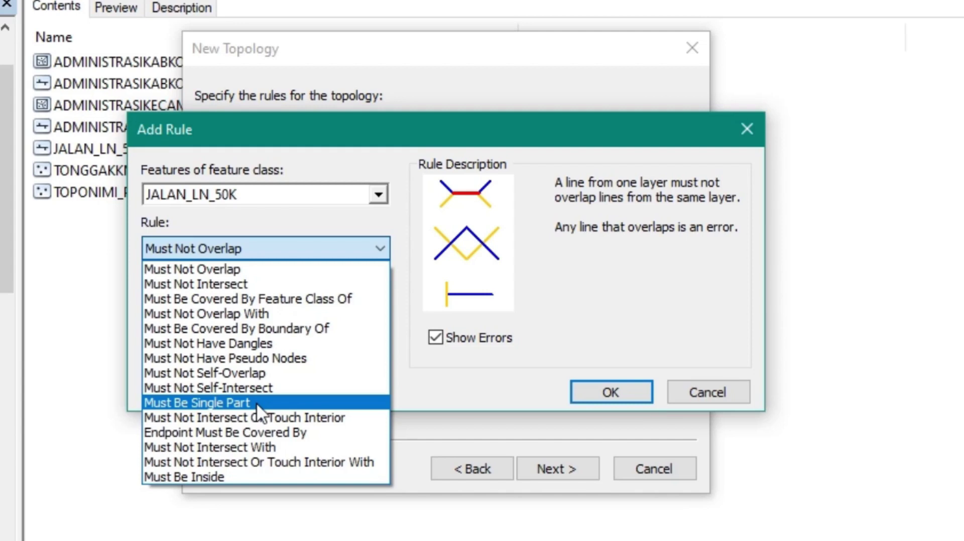
{"action": "left_click", "coordinate": [230, 477]}
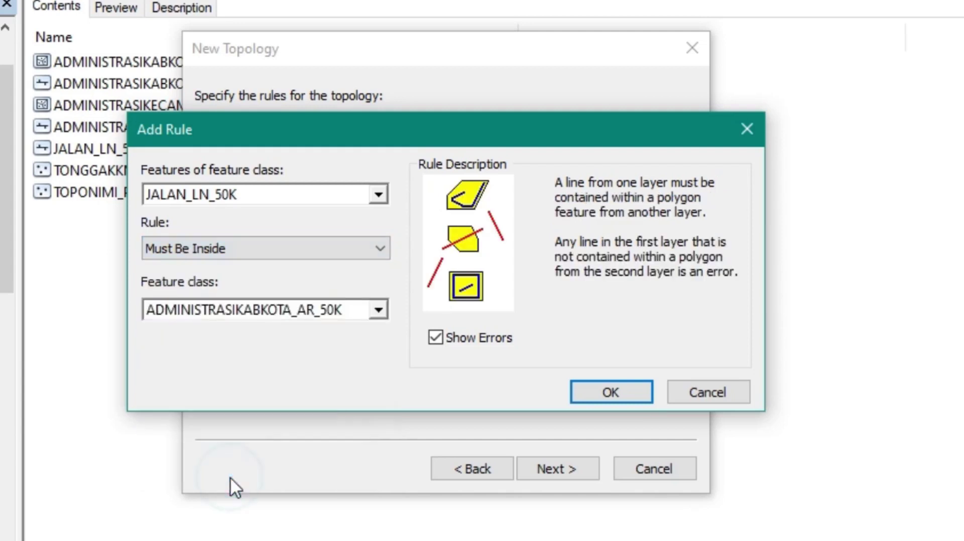
{"action": "left_click", "coordinate": [316, 311]}
{"action": "left_click", "coordinate": [316, 311]}
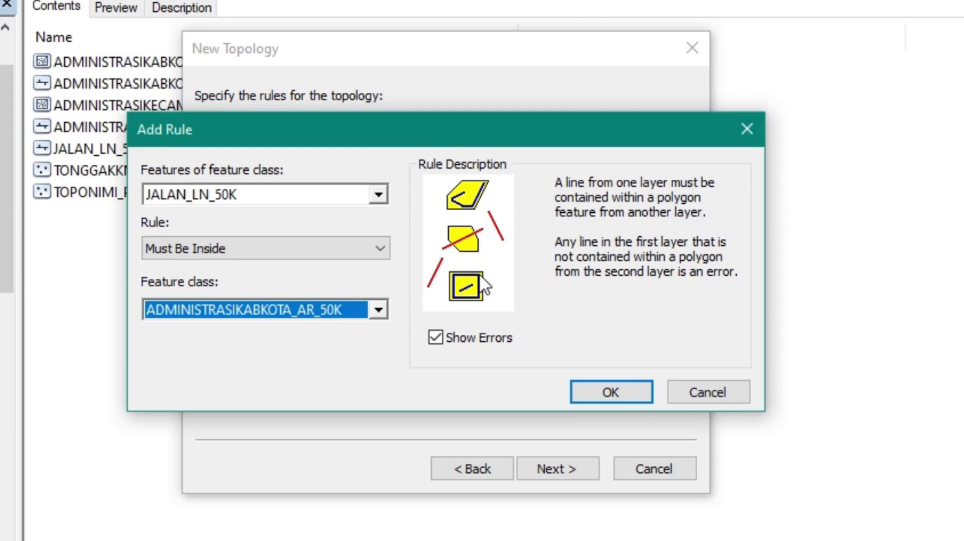
{"action": "left_click", "coordinate": [627, 398]}
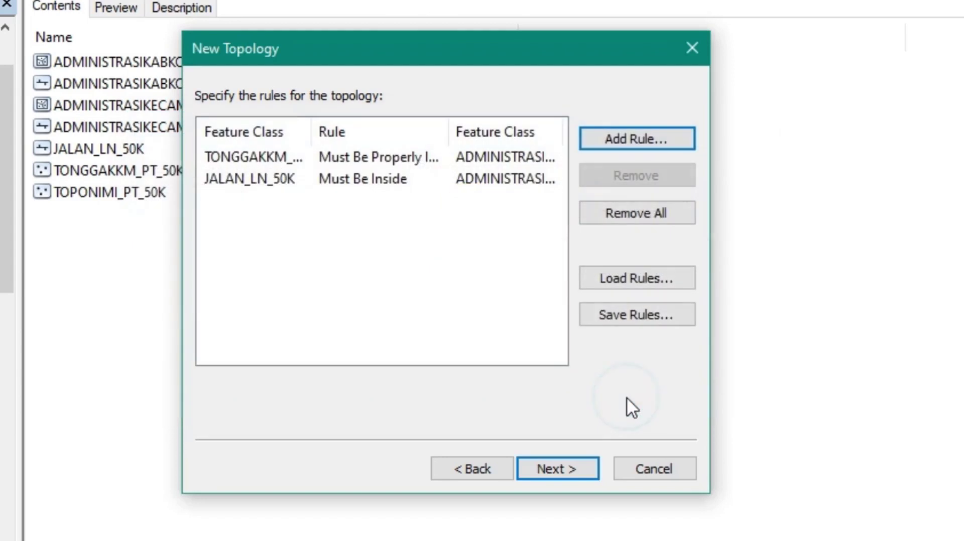
Finish creating the topology with its two rules and validate it right away.
{"action": "left_click", "coordinate": [571, 474]}
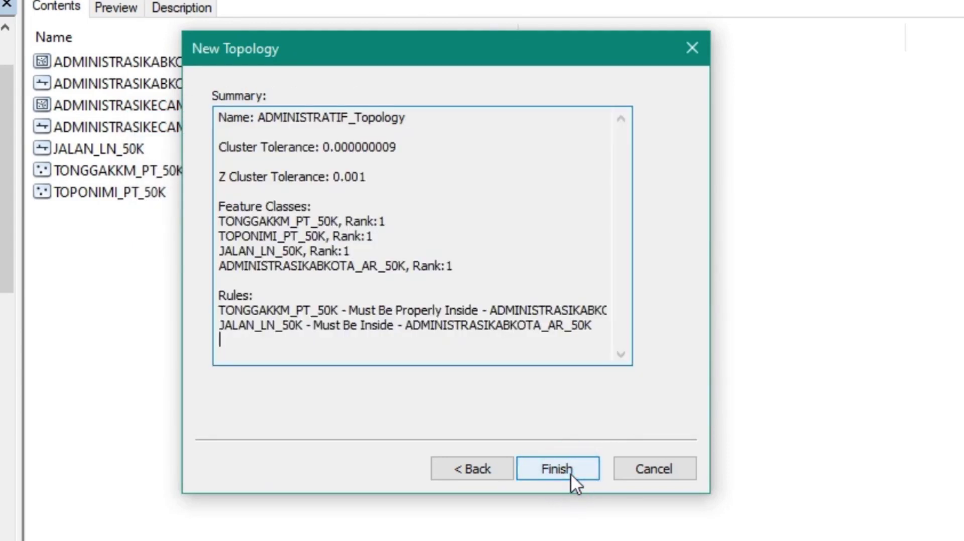
{"action": "left_click", "coordinate": [571, 474]}
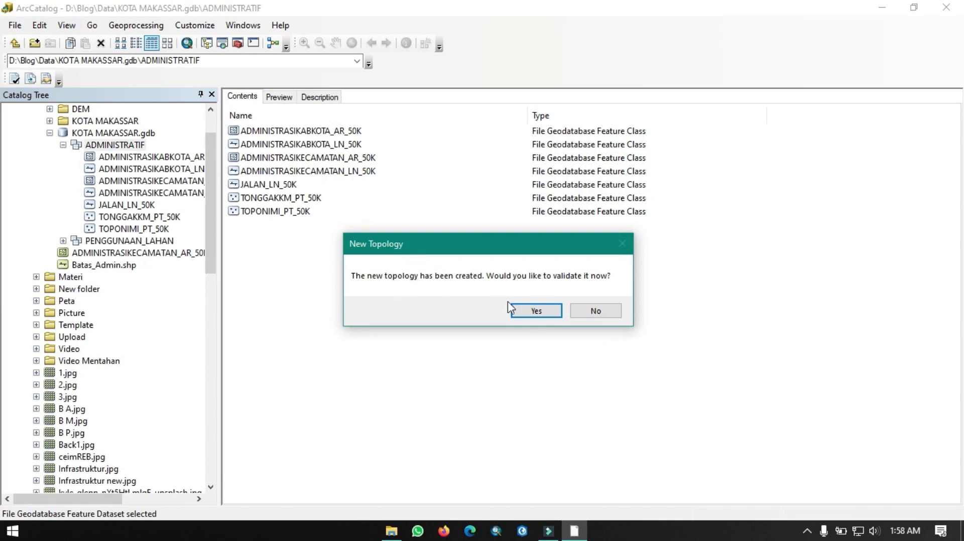
{"action": "left_click", "coordinate": [539, 313]}
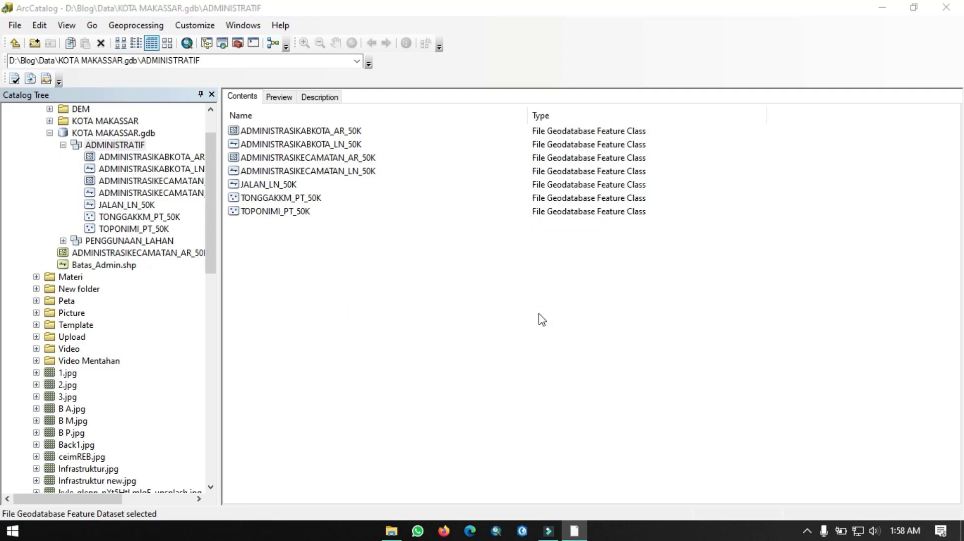
Preview the geography of ADMINISTRATIF_Topology to examine where its errors lie.
{"action": "left_click", "coordinate": [260, 185]}
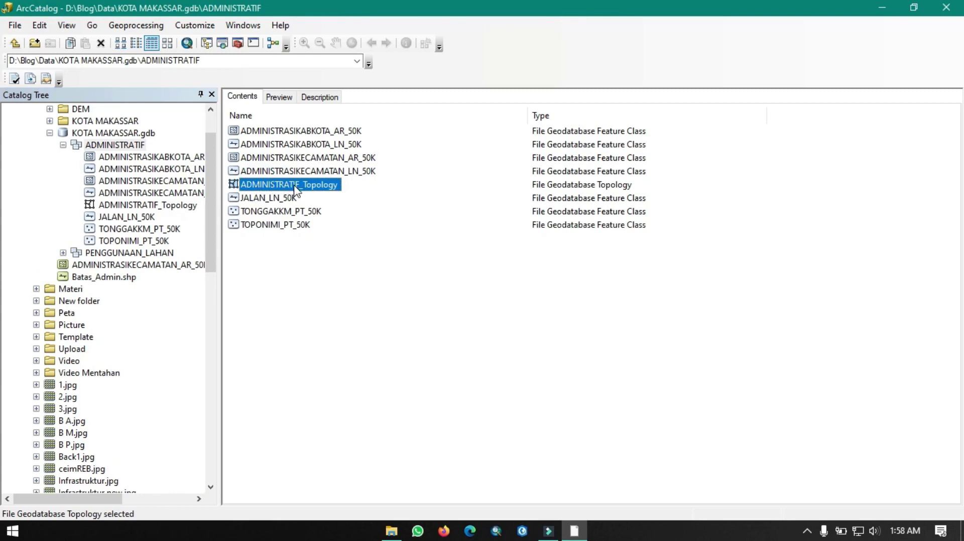
{"action": "left_click", "coordinate": [280, 97]}
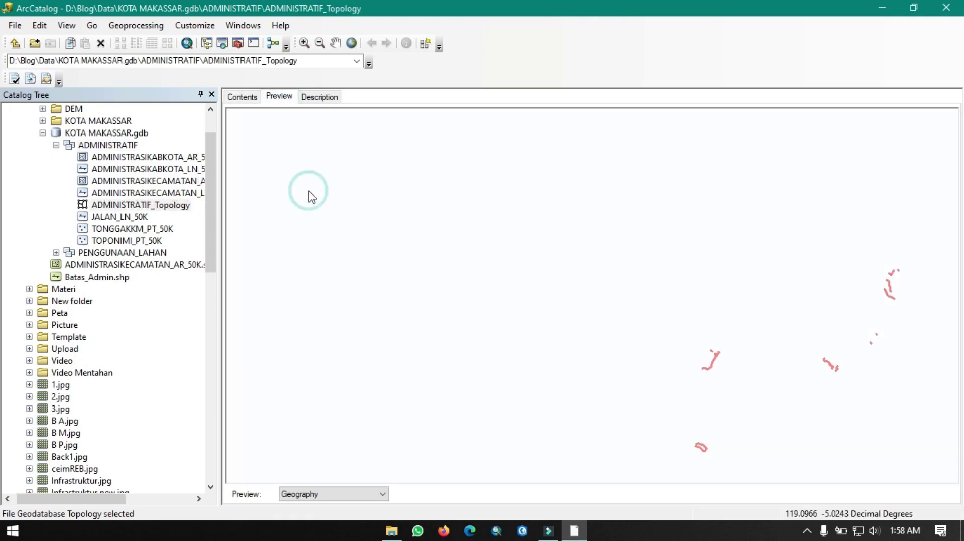
{"action": "left_click", "coordinate": [694, 341]}
{"action": "left_click_drag", "start_coordinate": [693, 328], "coordinate": [525, 276]}
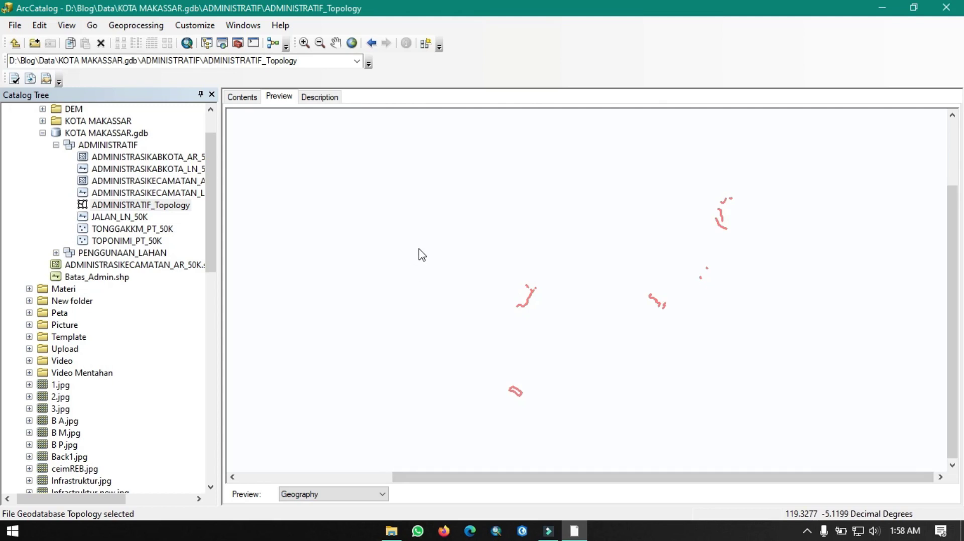
Launch ArcMap 10.8 with a blank untitled map and show its Catalog.
{"action": "key", "text": "super"}
{"action": "type", "text": "arc"}
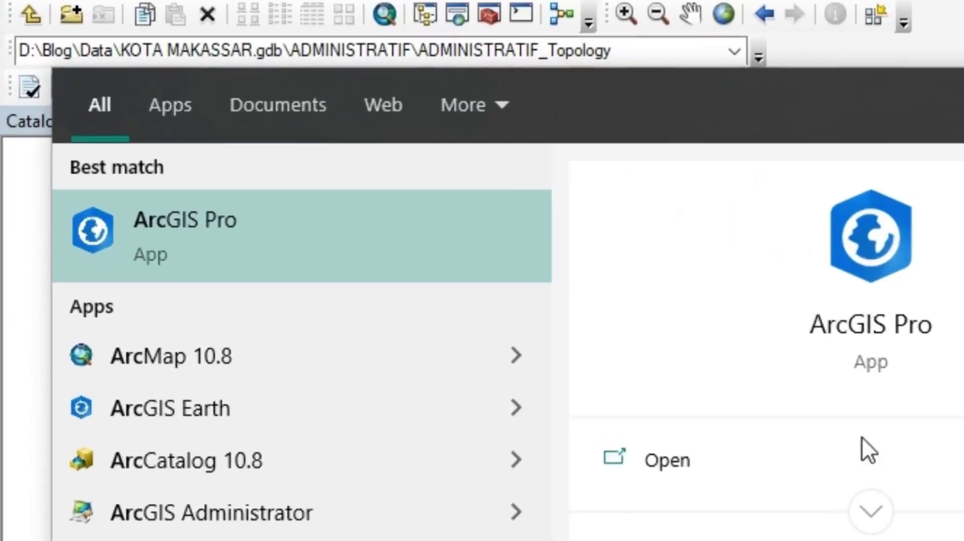
{"action": "type", "text": "m"}
{"action": "key", "text": "Return"}
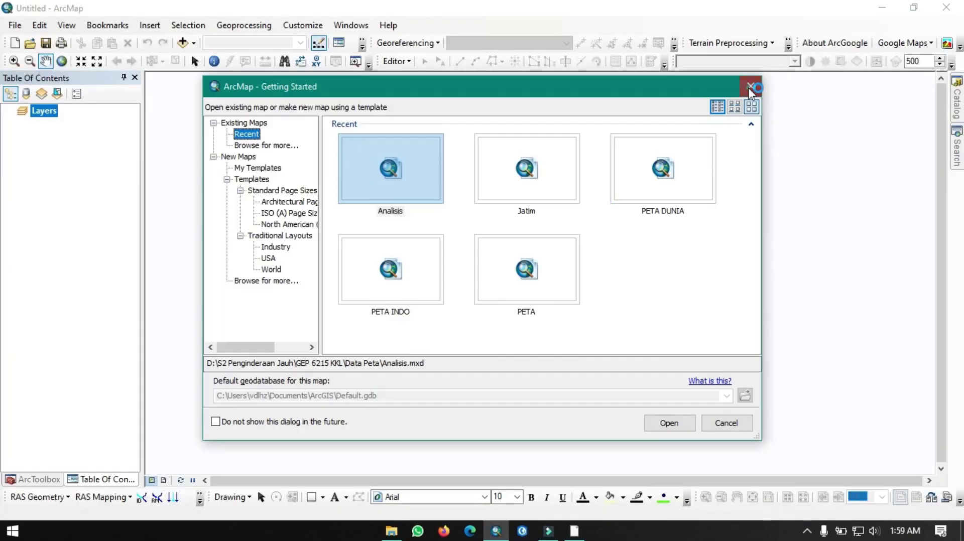
{"action": "left_click", "coordinate": [751, 86]}
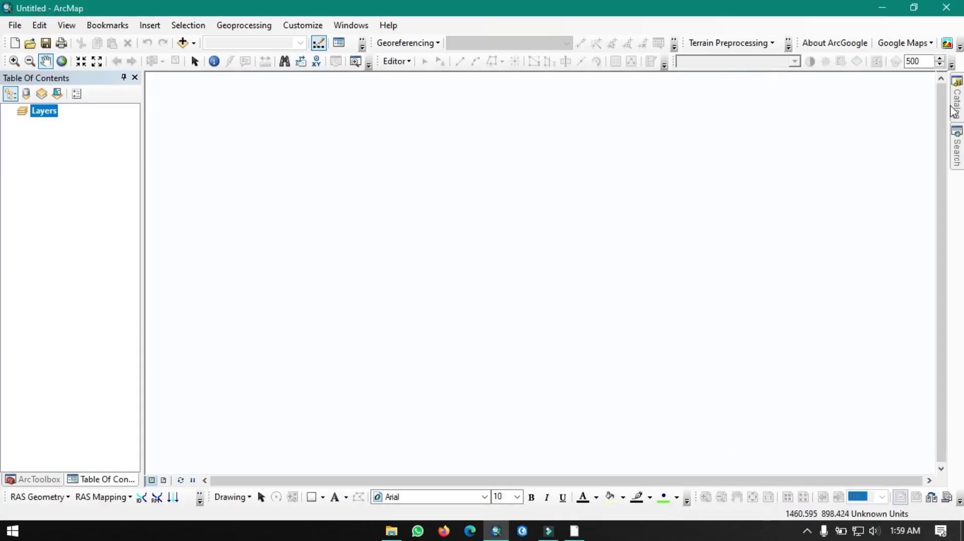
{"action": "left_click", "coordinate": [954, 106]}
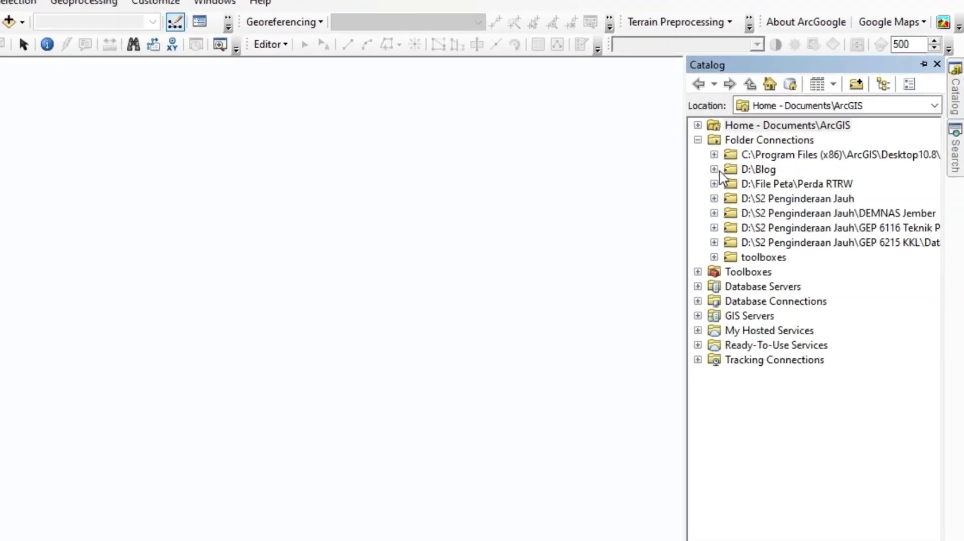
Add ADMINISTRATIF_Topology from the ADMINISTRATIF dataset of KOTA MAKASSAR.gdb in D:\Blog\Data to the map, together with all participating feature classes.
{"action": "left_click", "coordinate": [713, 169]}
{"action": "left_click", "coordinate": [731, 140]}
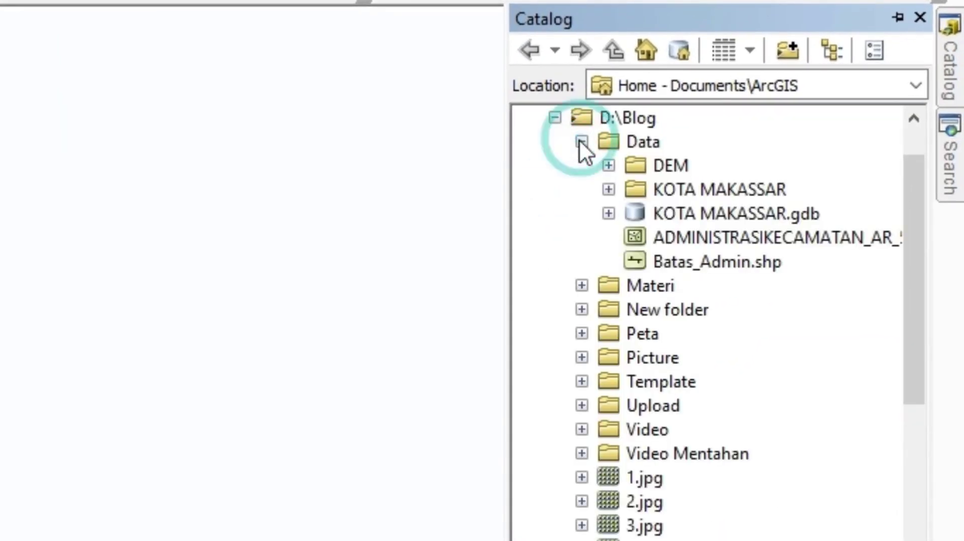
{"action": "left_click", "coordinate": [658, 211]}
{"action": "left_click", "coordinate": [608, 214]}
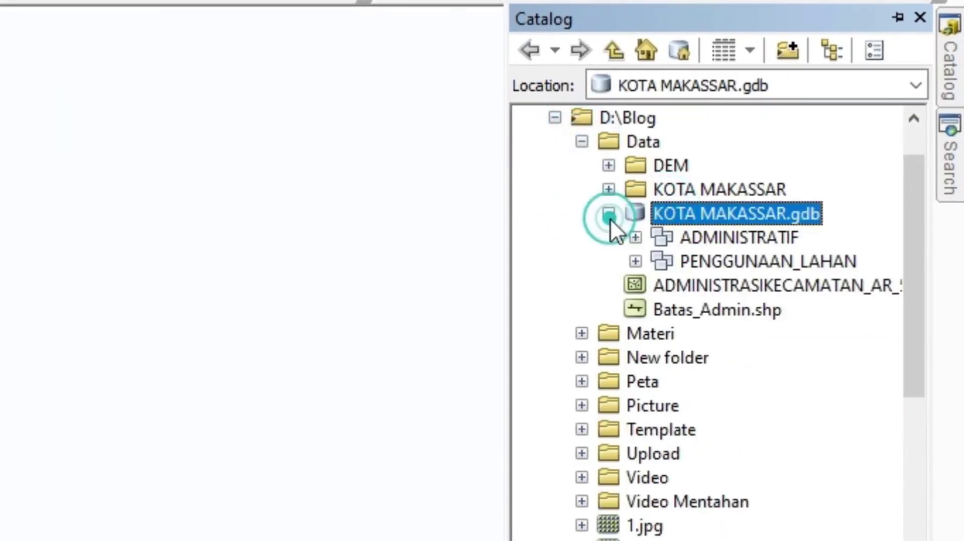
{"action": "left_click", "coordinate": [635, 237]}
{"action": "left_click", "coordinate": [689, 239]}
{"action": "left_click_drag", "start_coordinate": [734, 358], "coordinate": [130, 152]}
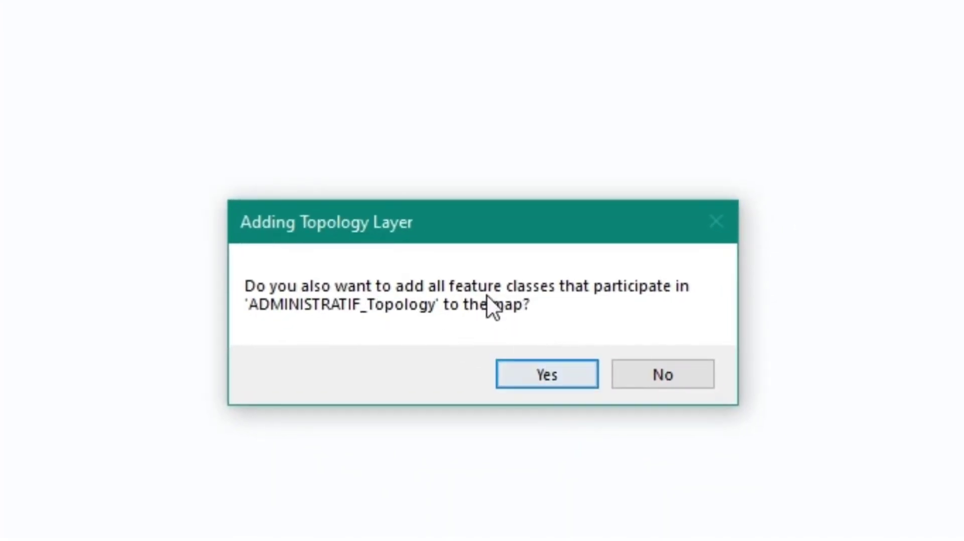
{"action": "left_click", "coordinate": [570, 376]}
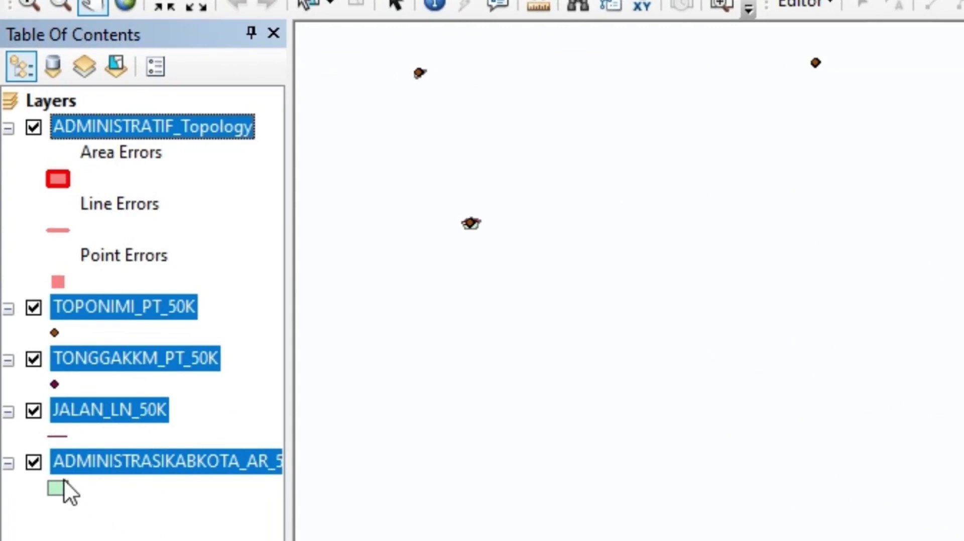
Hide the TOPONIMI_PT_50K, TONGGAKKM_PT_50K, JALAN_LN_50K and ADMINISTRASIKABKOTA_AR_50K layers so only the topology errors are drawn.
{"action": "left_click_drag", "start_coordinate": [62, 475], "coordinate": [33, 399]}
{"action": "left_click", "coordinate": [33, 307]}
{"action": "left_click", "coordinate": [34, 360]}
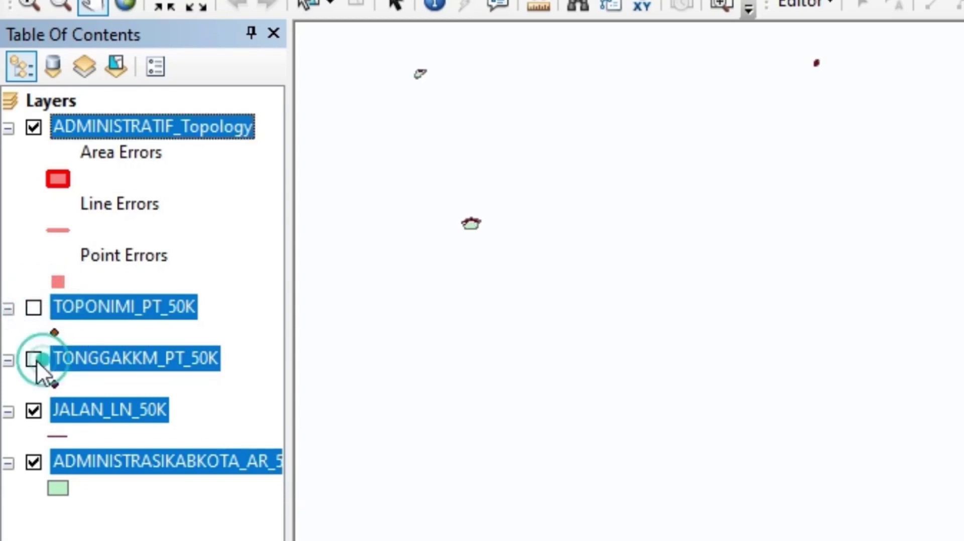
{"action": "left_click", "coordinate": [33, 411]}
{"action": "left_click", "coordinate": [33, 462]}
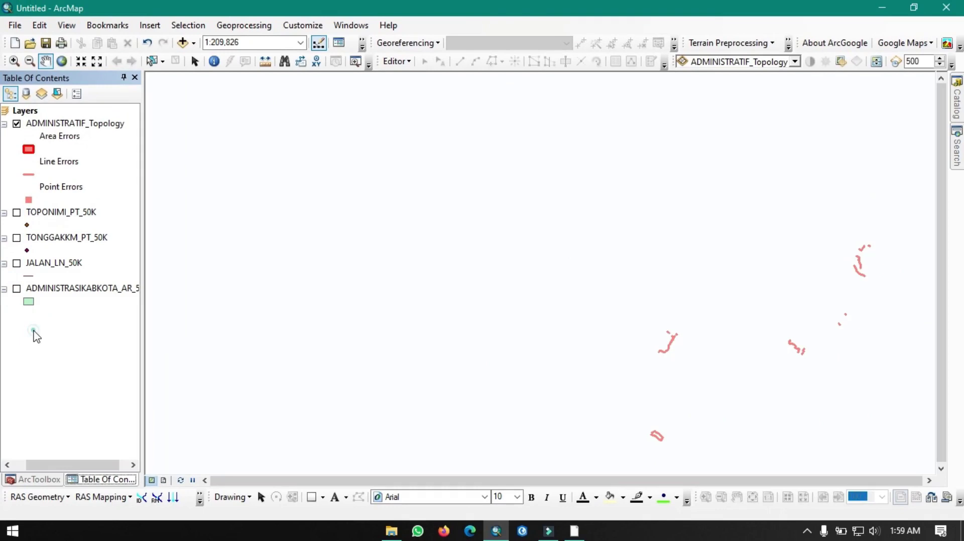
Examine the topology's area, line and point error categories and where the errors lie across the map.
{"action": "left_click", "coordinate": [53, 157]}
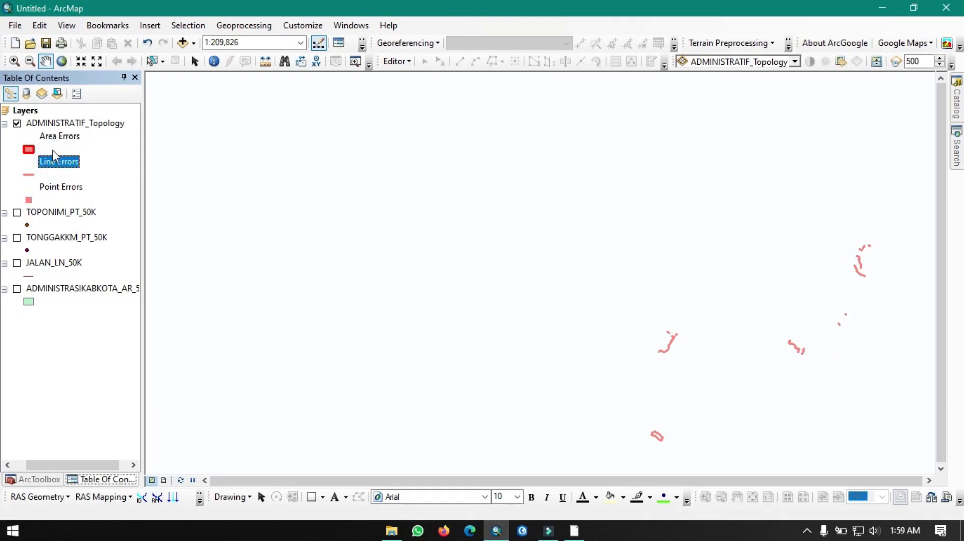
{"action": "left_click", "coordinate": [59, 136]}
{"action": "left_click", "coordinate": [60, 186]}
{"action": "scroll", "coordinate": [688, 456], "scroll_direction": "up", "scroll_amount": 3}
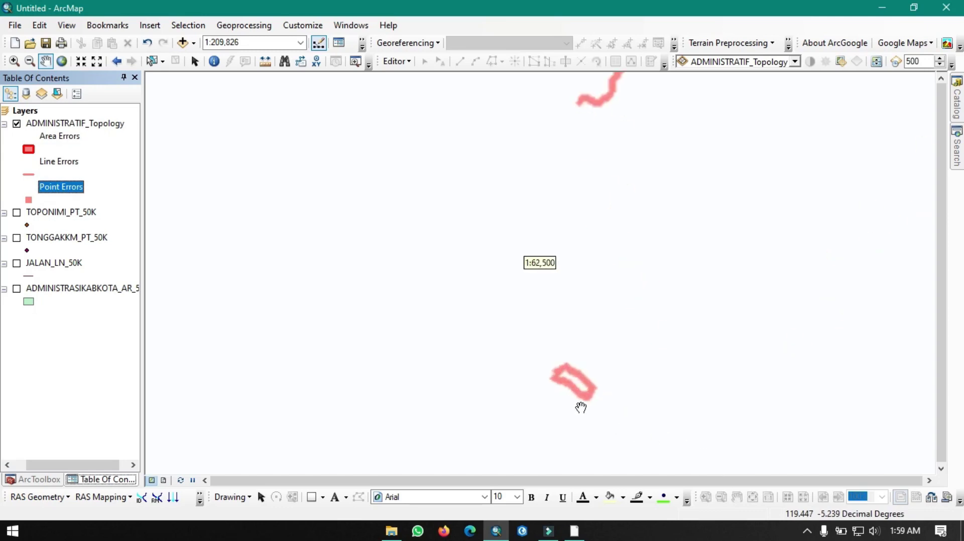
{"action": "left_click_drag", "start_coordinate": [718, 267], "coordinate": [428, 395]}
{"action": "left_click_drag", "start_coordinate": [685, 237], "coordinate": [349, 395]}
{"action": "left_click_drag", "start_coordinate": [627, 208], "coordinate": [501, 319]}
{"action": "scroll", "coordinate": [392, 313], "scroll_direction": "down", "scroll_amount": 1}
{"action": "scroll", "coordinate": [392, 314], "scroll_direction": "down", "scroll_amount": 1}
{"action": "left_click_drag", "start_coordinate": [339, 341], "coordinate": [549, 215]}
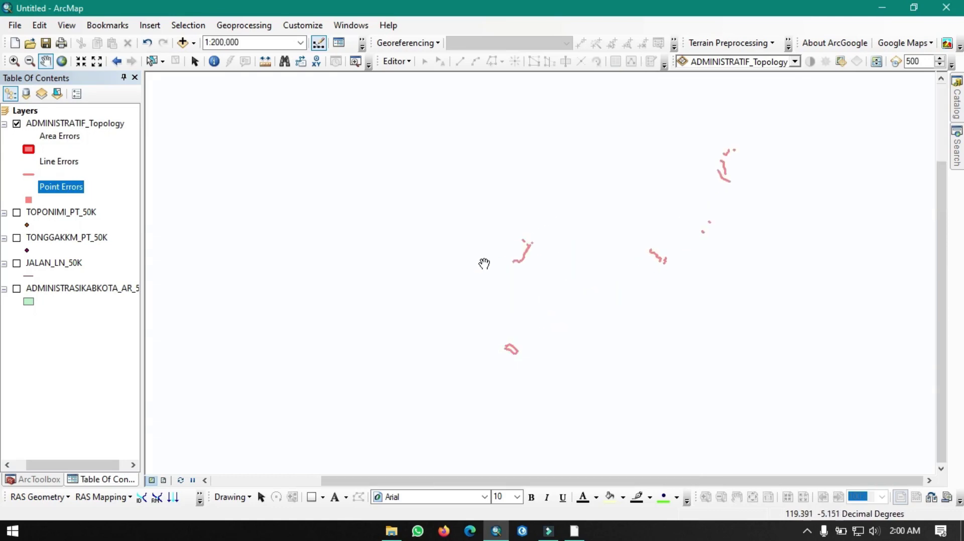
Display ADMINISTRASIKABKOTA_AR_50K under the topology and examine closely the line errors around the bay on the west coast.
{"action": "left_click", "coordinate": [17, 290]}
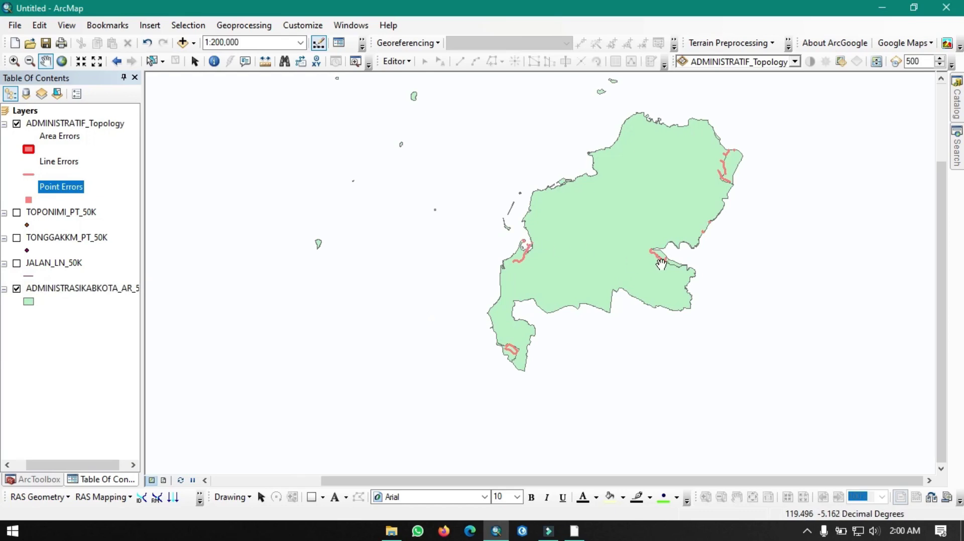
{"action": "scroll", "coordinate": [667, 257], "scroll_direction": "down", "scroll_amount": 3}
{"action": "scroll", "coordinate": [634, 259], "scroll_direction": "up", "scroll_amount": 4}
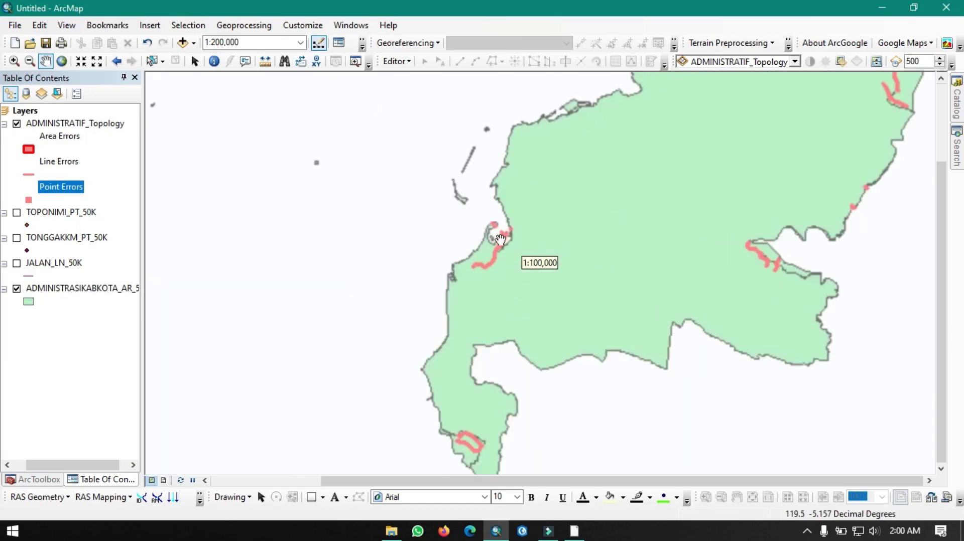
{"action": "scroll", "coordinate": [500, 240], "scroll_direction": "up", "scroll_amount": 2}
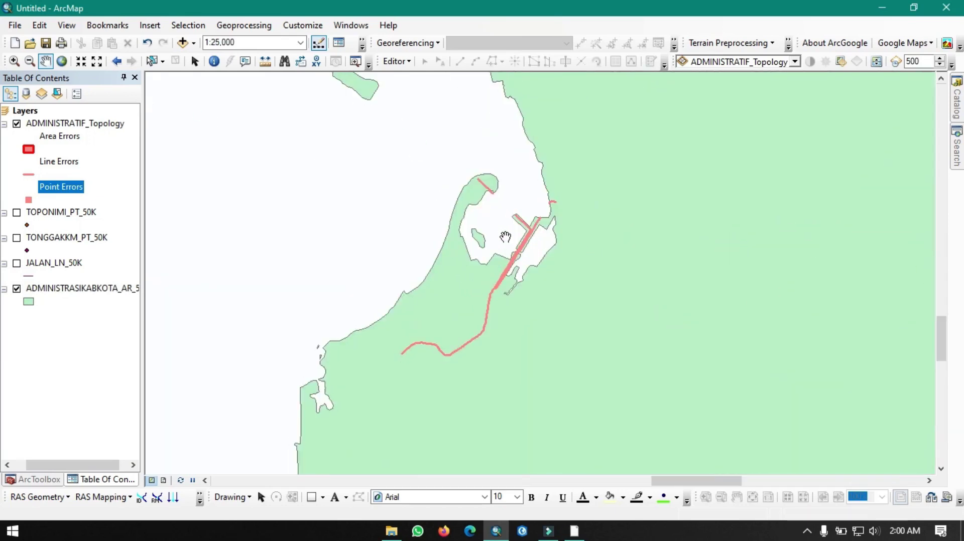
{"action": "scroll", "coordinate": [505, 236], "scroll_direction": "up", "scroll_amount": 2}
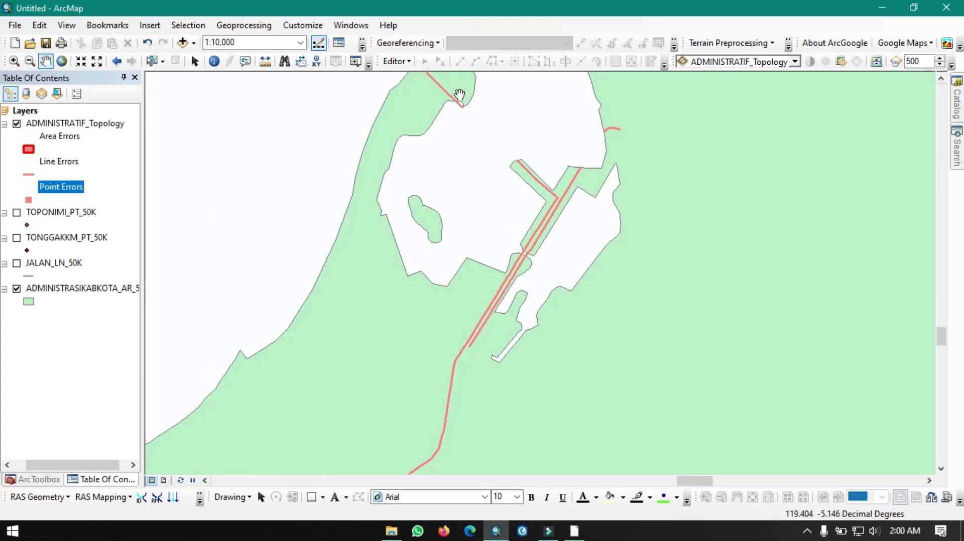
Start an edit session on the map's layers and activate the Edit tool.
{"action": "left_click", "coordinate": [400, 62]}
{"action": "left_click", "coordinate": [401, 76]}
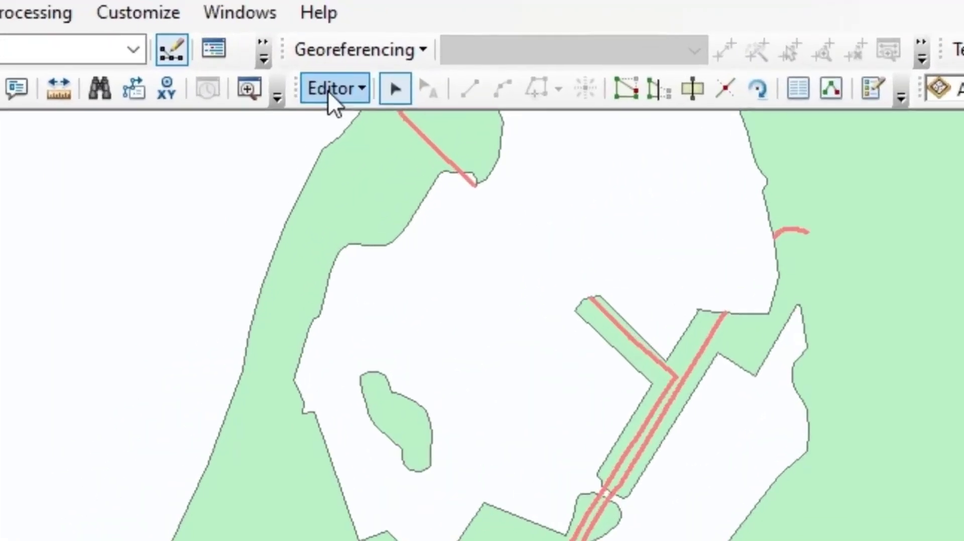
{"action": "left_click", "coordinate": [400, 62]}
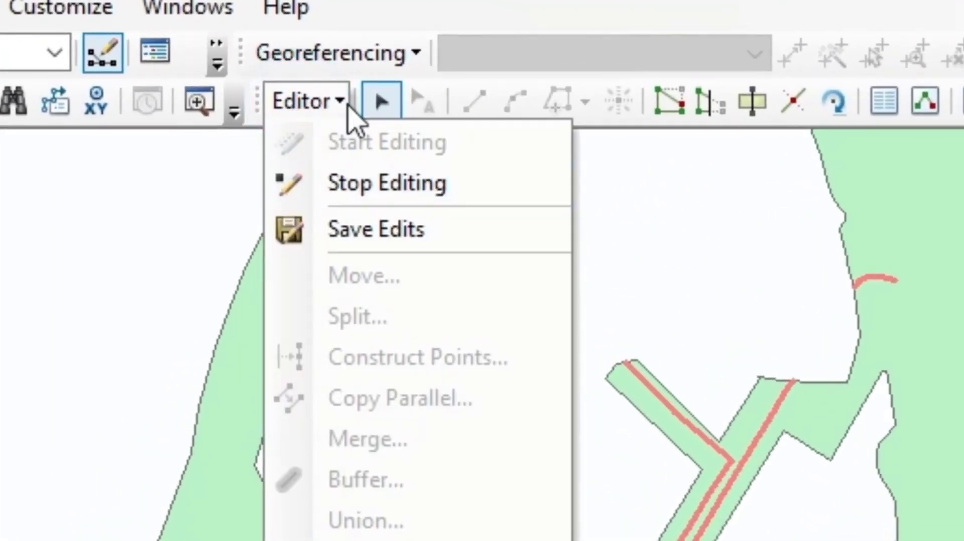
{"action": "left_click", "coordinate": [381, 102]}
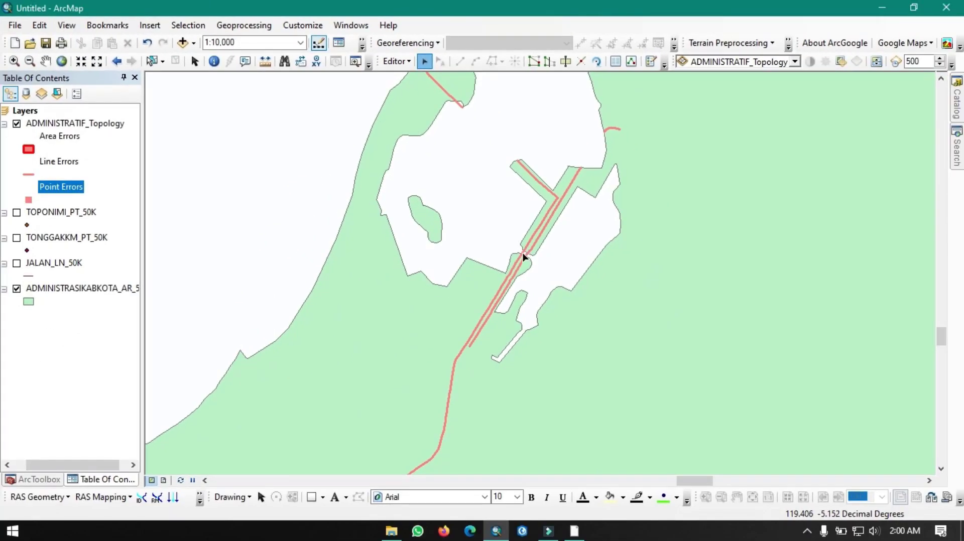
Try to select the erroneous road line across the bay, with ADMINISTRASIKABKOTA_AR_50K shown and with it hidden.
{"action": "left_click", "coordinate": [523, 257]}
{"action": "left_click", "coordinate": [519, 266]}
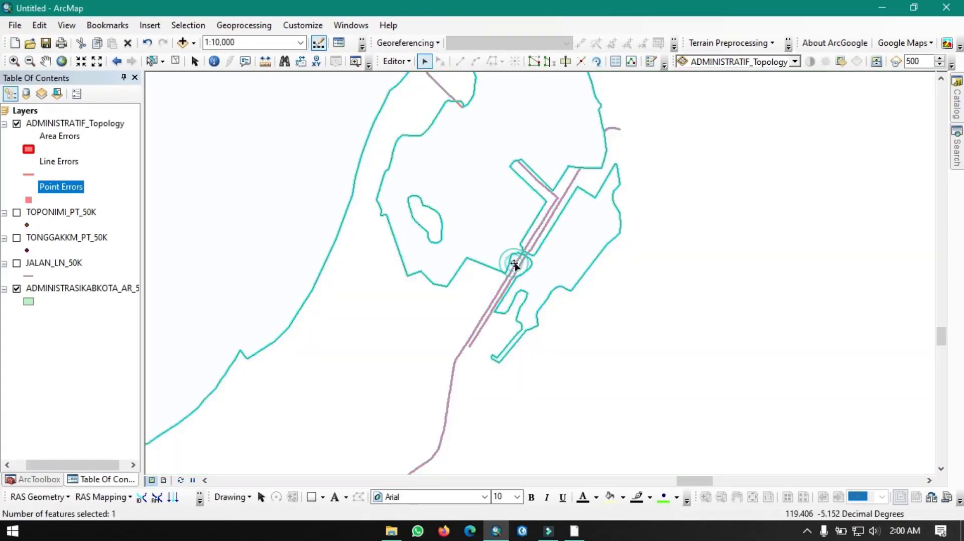
{"action": "left_click", "coordinate": [17, 288]}
{"action": "left_click", "coordinate": [520, 256]}
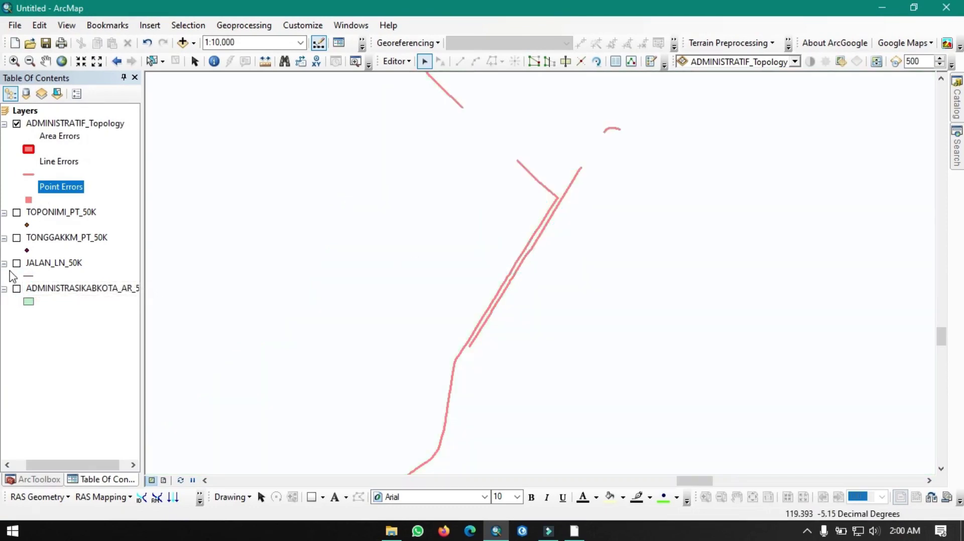
{"action": "left_click", "coordinate": [17, 289]}
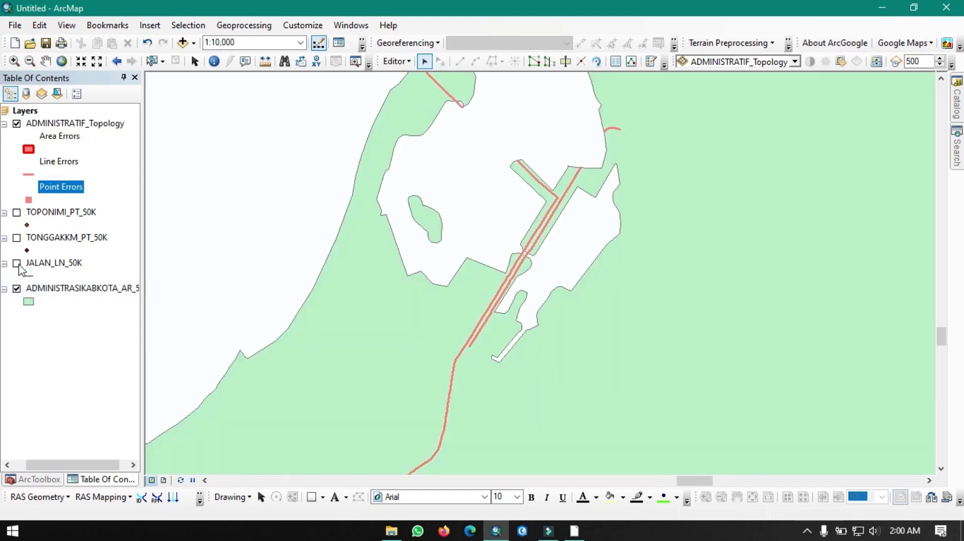
Display only JALAN_LN_50K, hiding the topology and ADMINISTRASIKABKOTA_AR_50K, and select the long road line flagged as an error.
{"action": "left_click", "coordinate": [17, 264]}
{"action": "left_click", "coordinate": [17, 289]}
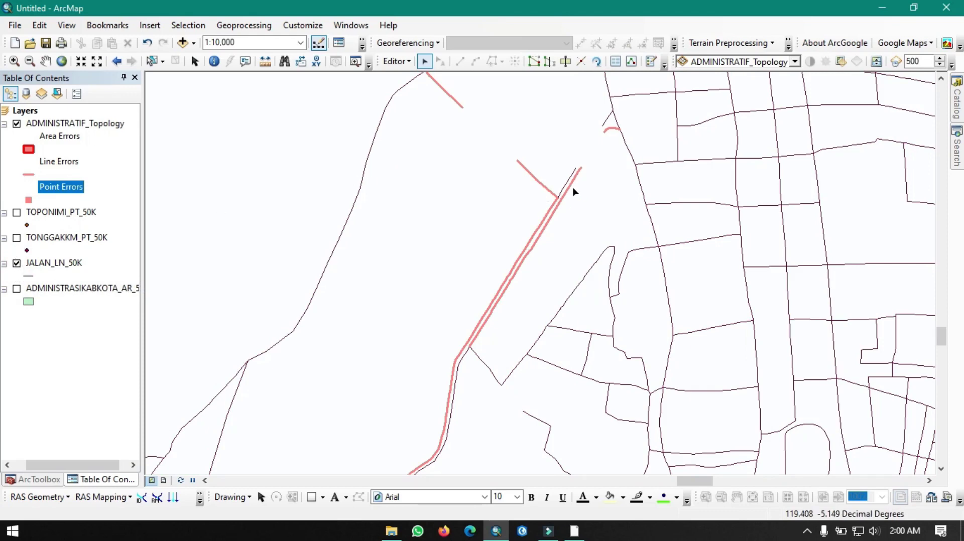
{"action": "left_click", "coordinate": [16, 124]}
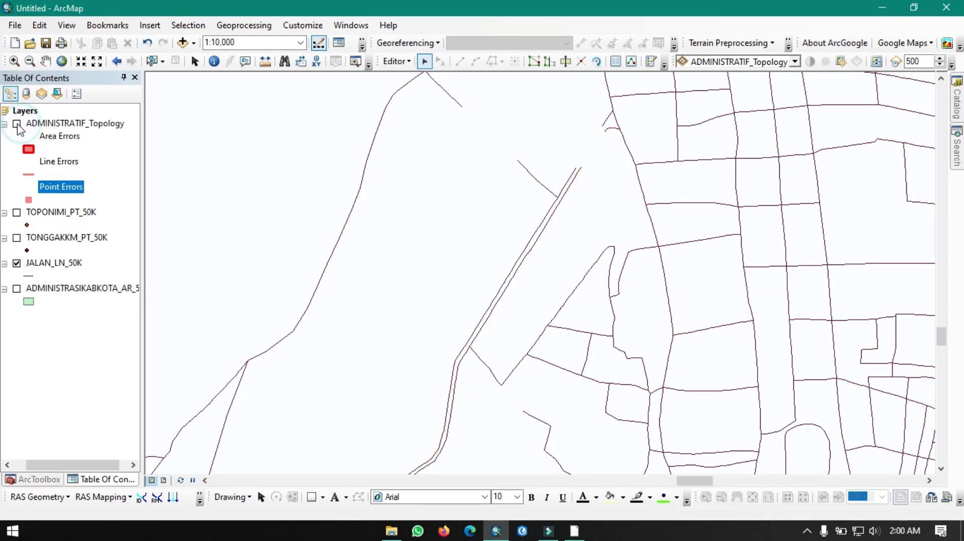
{"action": "left_click", "coordinate": [16, 124]}
{"action": "left_click", "coordinate": [16, 124]}
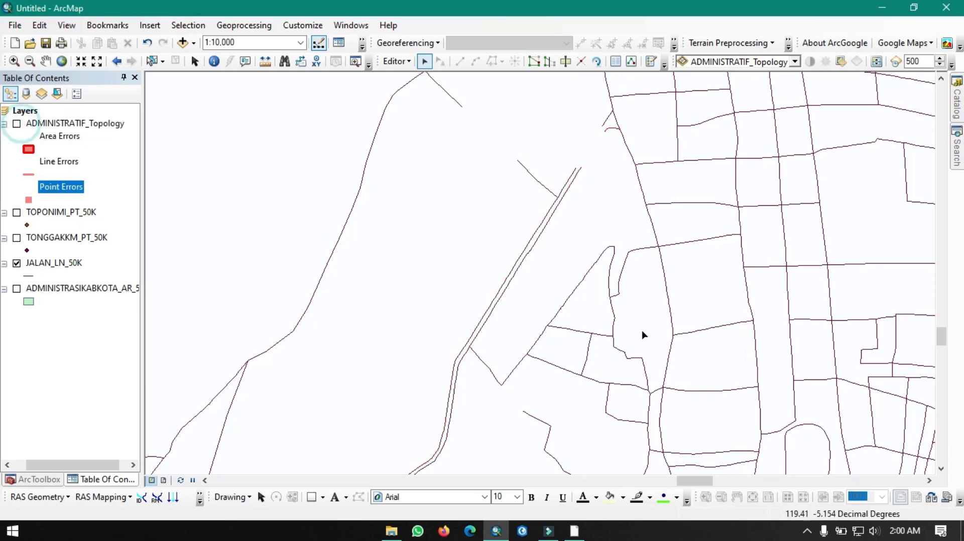
{"action": "left_click", "coordinate": [508, 276]}
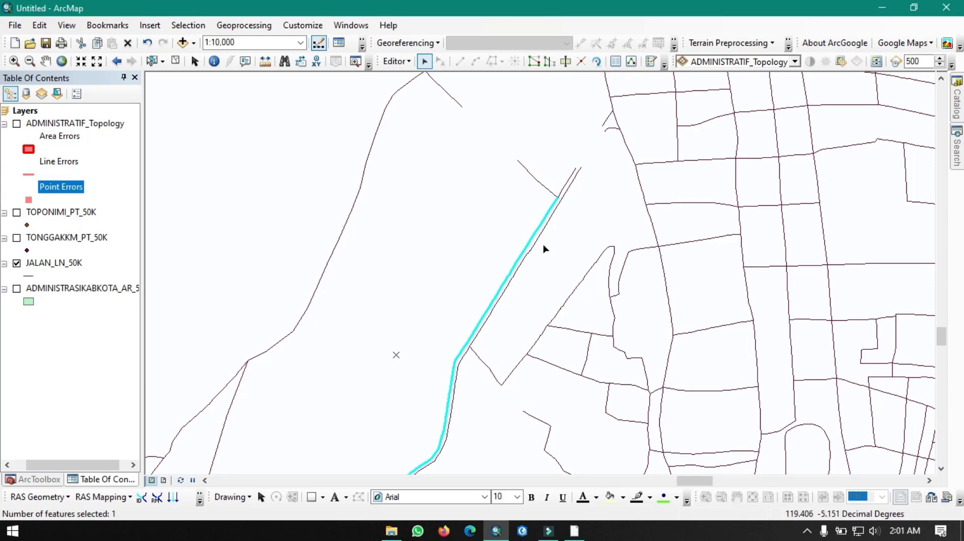
Display TONGGAKKM_PT_50K and ADMINISTRASIKABKOTA_AR_50K together with the roads, leaving TOPONIMI_PT_50K hidden.
{"action": "scroll", "coordinate": [544, 249], "scroll_direction": "up", "scroll_amount": 5}
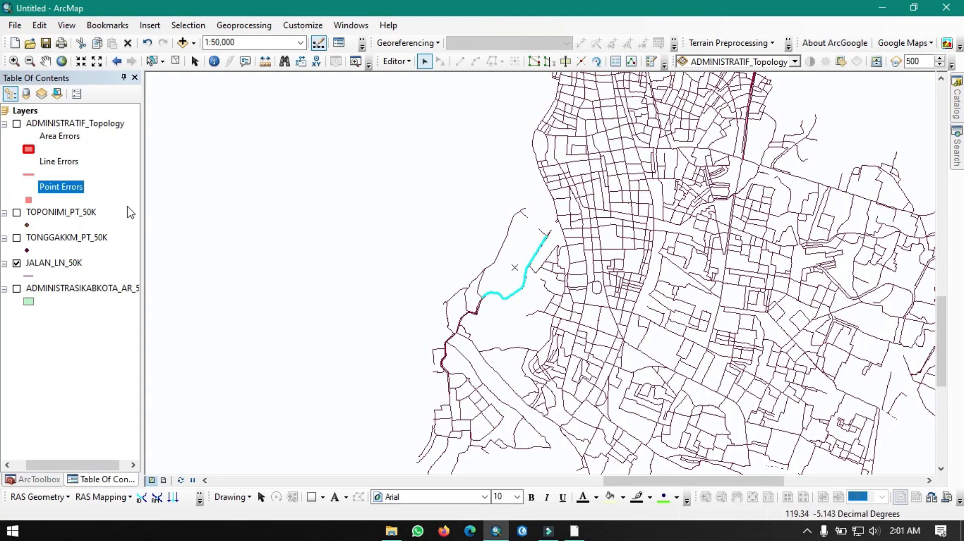
{"action": "scroll", "coordinate": [733, 307], "scroll_direction": "up", "scroll_amount": 3}
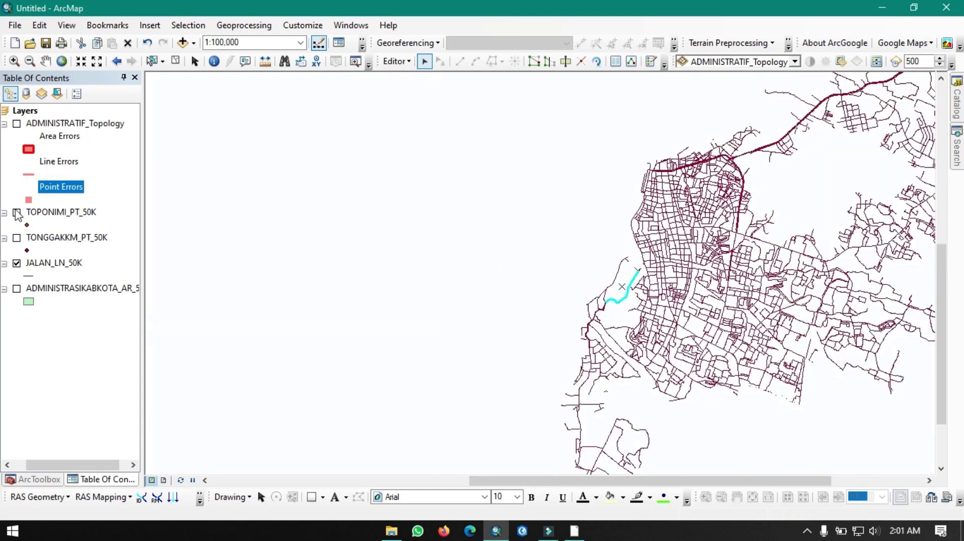
{"action": "left_click", "coordinate": [17, 213]}
{"action": "left_click", "coordinate": [17, 238]}
{"action": "left_click", "coordinate": [17, 213]}
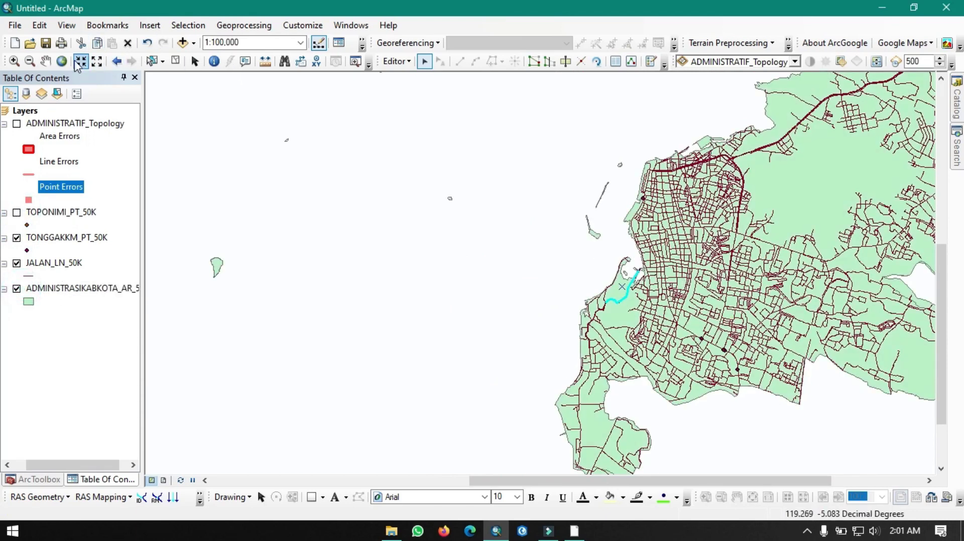
Examine how the roads and kilometre markers lie over the whole city area at a scale of 1:150,000.
{"action": "left_click", "coordinate": [45, 61]}
{"action": "left_click_drag", "start_coordinate": [703, 311], "coordinate": [509, 270]}
{"action": "left_click_drag", "start_coordinate": [637, 209], "coordinate": [476, 316]}
{"action": "left_click_drag", "start_coordinate": [618, 171], "coordinate": [567, 273]}
{"action": "left_click_drag", "start_coordinate": [480, 314], "coordinate": [615, 220]}
{"action": "left_click_drag", "start_coordinate": [519, 308], "coordinate": [592, 218]}
{"action": "scroll", "coordinate": [597, 221], "scroll_direction": "down", "scroll_amount": 2}
{"action": "scroll", "coordinate": [597, 221], "scroll_direction": "up", "scroll_amount": 2}
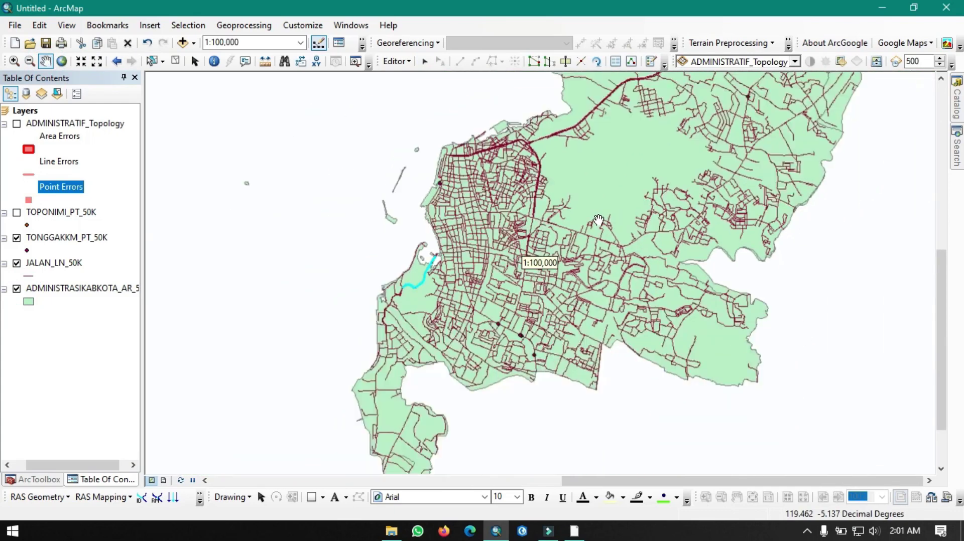
{"action": "scroll", "coordinate": [595, 211], "scroll_direction": "up", "scroll_amount": 1}
{"action": "left_click_drag", "start_coordinate": [595, 211], "coordinate": [559, 244]}
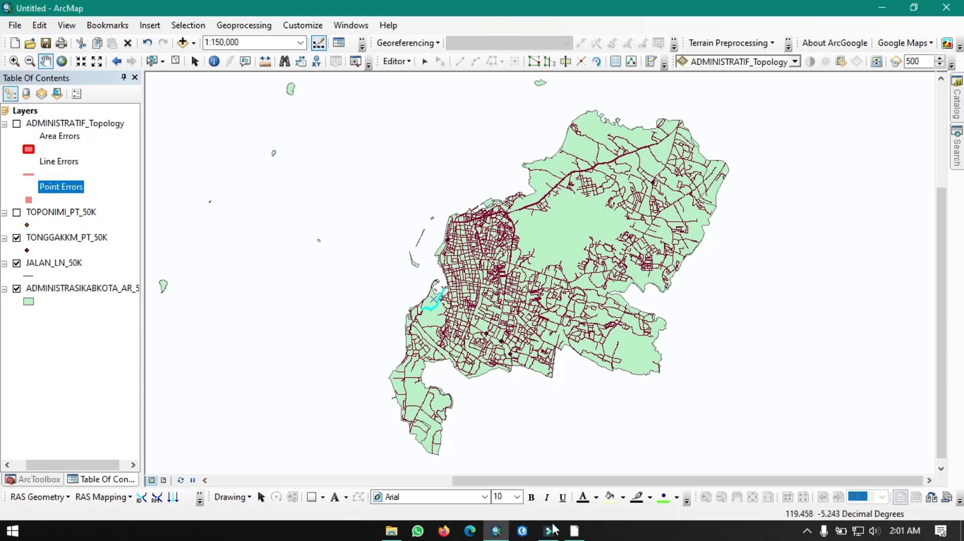
Switch to ArcCatalog, collapse the ADMINISTRATIF dataset and list the contents of KOTA MAKASSAR.gdb.
{"action": "left_click", "coordinate": [576, 534]}
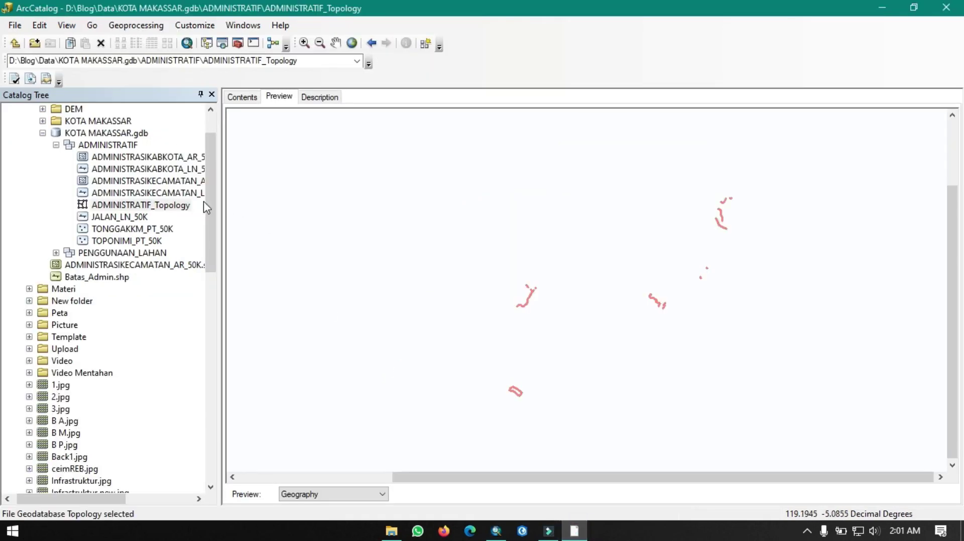
{"action": "left_click", "coordinate": [56, 145]}
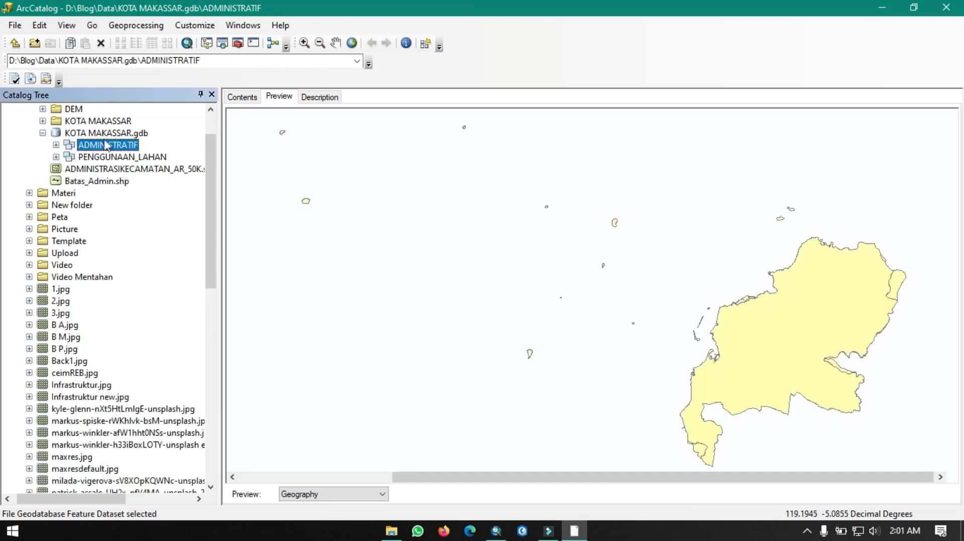
{"action": "left_click", "coordinate": [242, 96]}
{"action": "left_click", "coordinate": [70, 133]}
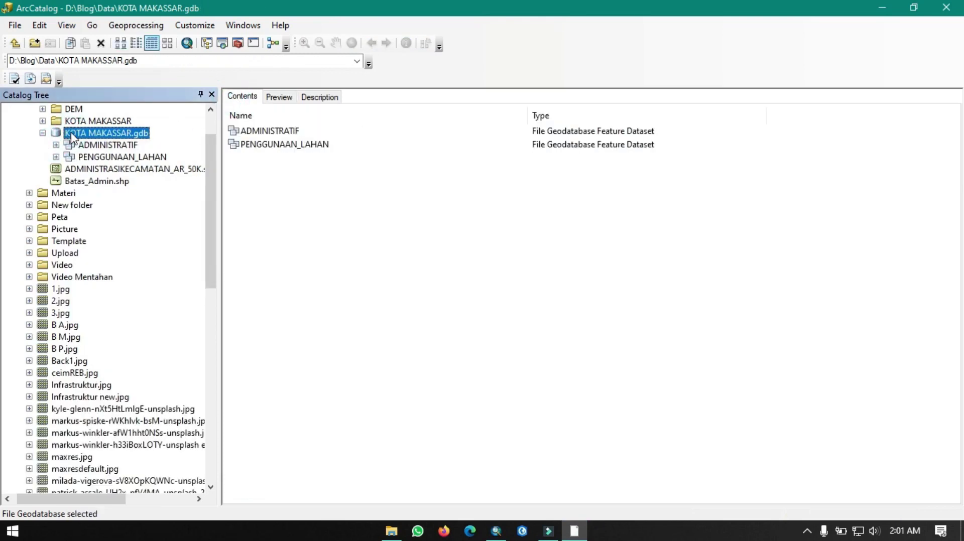